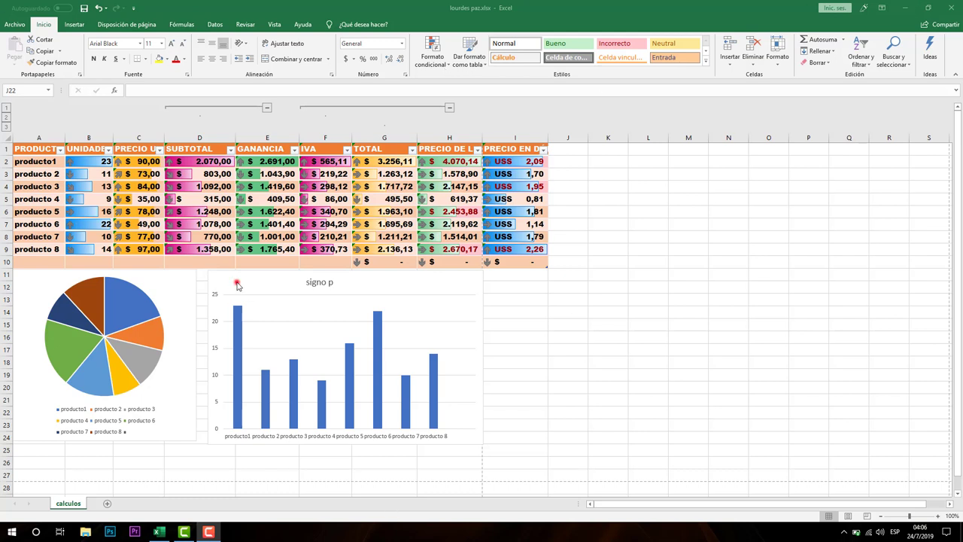
# Nudge the signo p bar chart slightly left, beside the pie chart, and deselect it.
pyautogui.moveTo(234, 281)
pyautogui.mouseDown()
pyautogui.moveTo(220, 275)
pyautogui.moveTo(232, 284)
pyautogui.mouseUp()
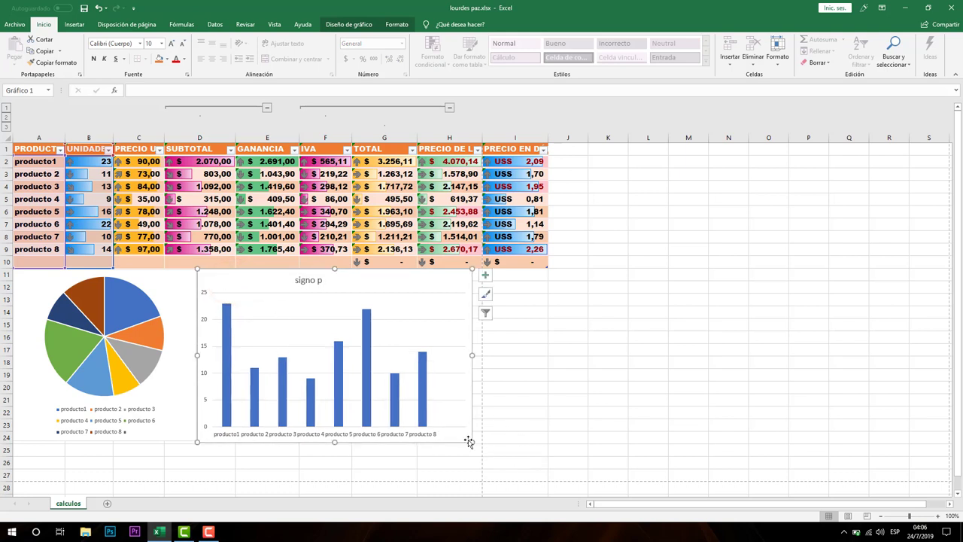
pyautogui.moveTo(468, 441); pyautogui.dragTo(471, 441)
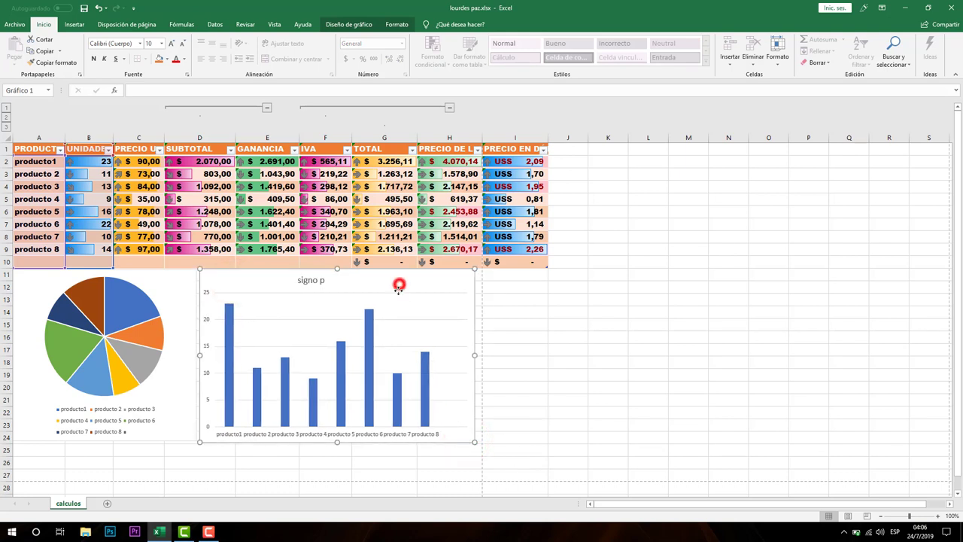
pyautogui.moveTo(399, 290); pyautogui.dragTo(395, 289)
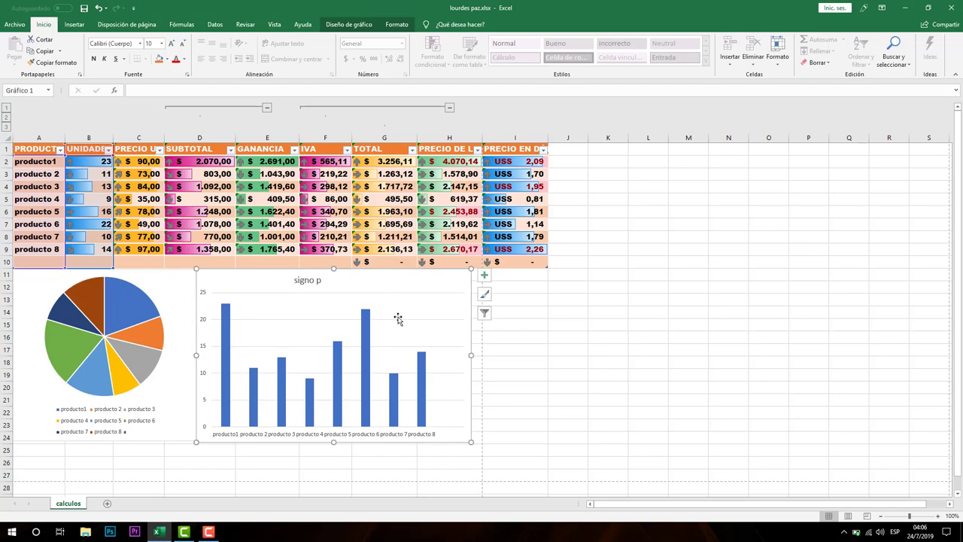
pyautogui.click(526, 356)
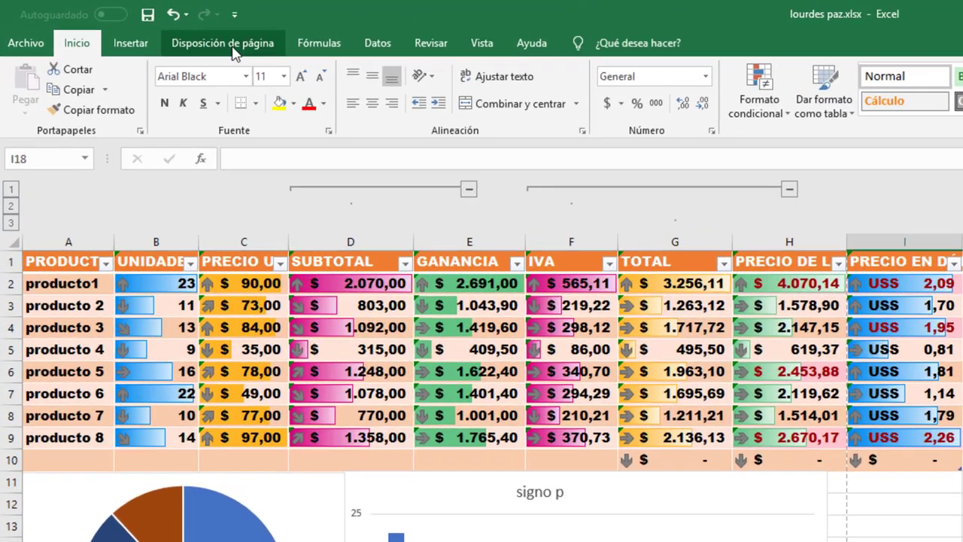
# Apply Narrow margins (1.9 cm top/bottom, 0.6 cm left/right) and bring up custom margin settings.
pyautogui.click(233, 47)
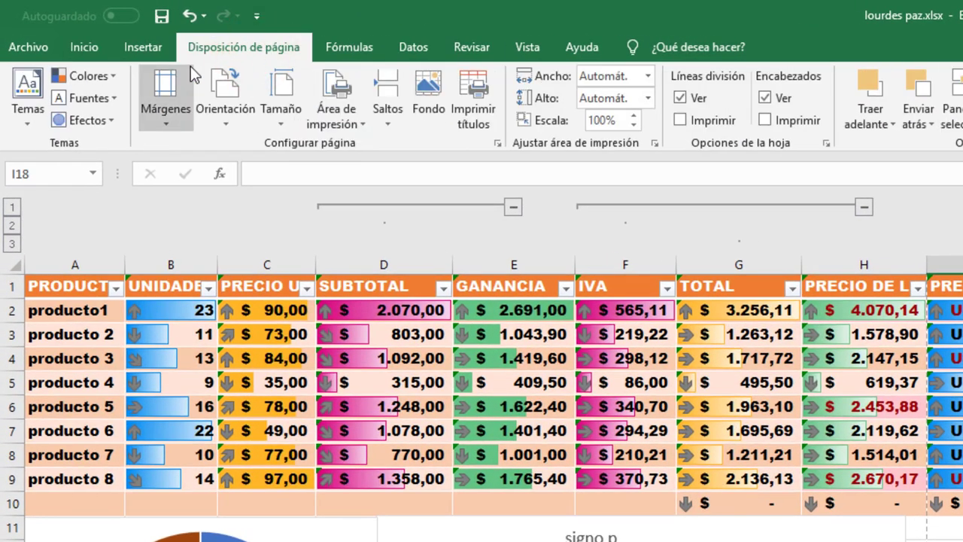
pyautogui.click(167, 108)
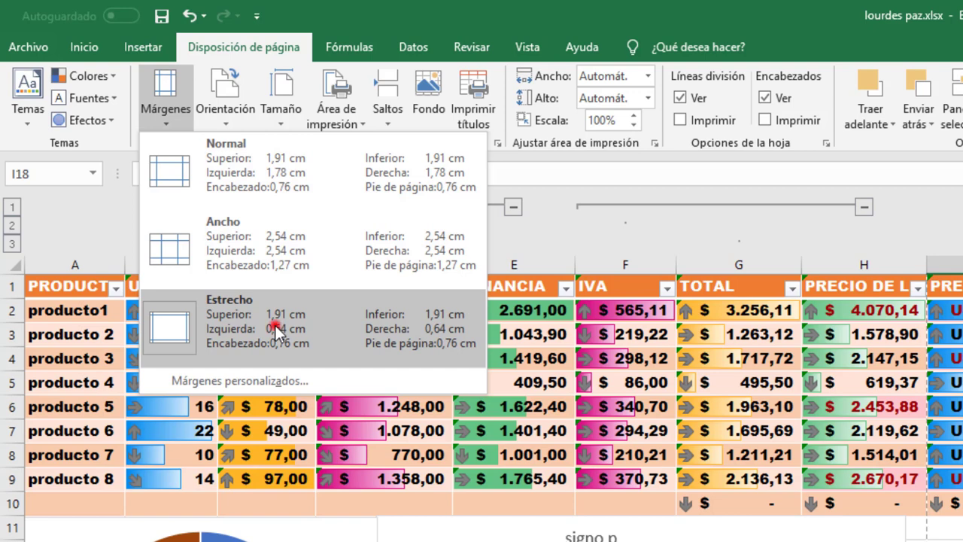
pyautogui.click(275, 325)
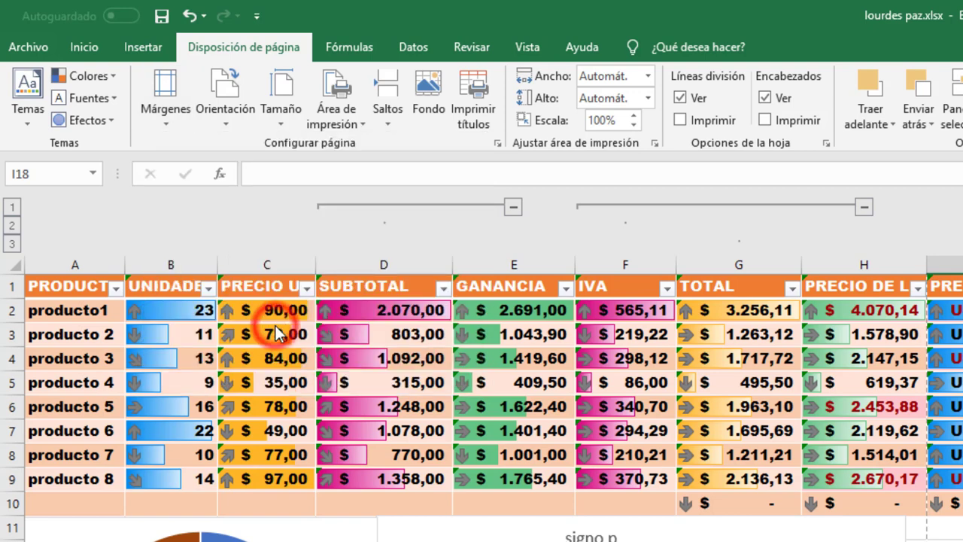
pyautogui.click(188, 108)
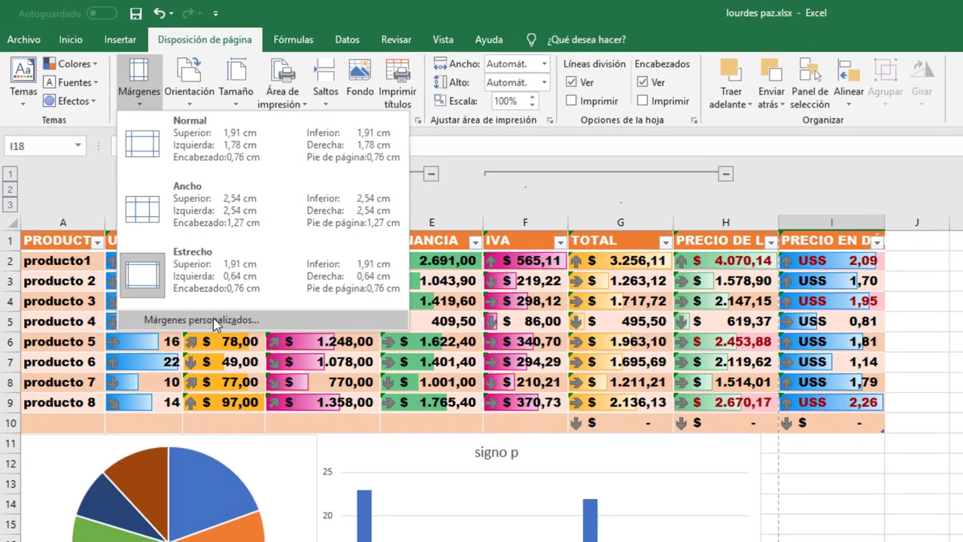
pyautogui.click(280, 376)
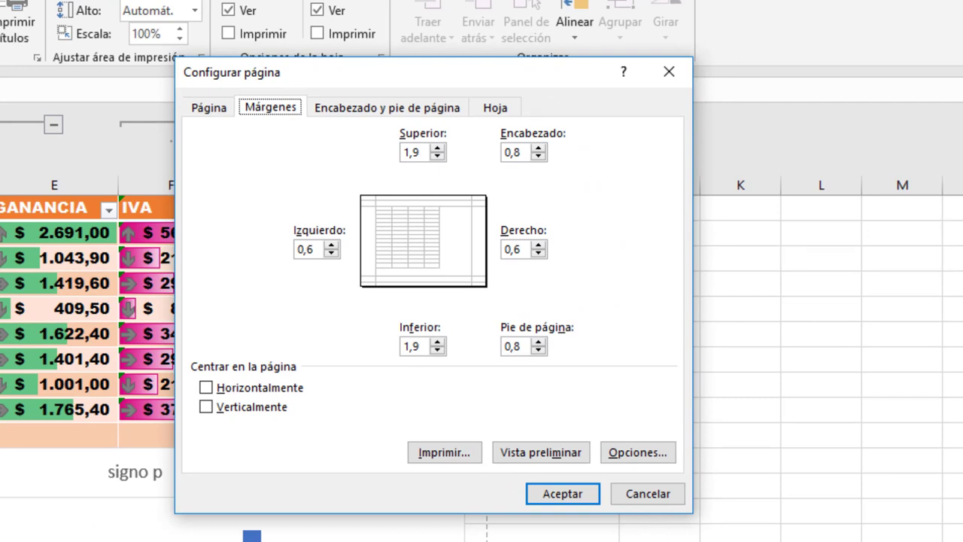
# Lower the bottom margin to 0,4 in Page Setup and confirm.
pyautogui.click(444, 354)
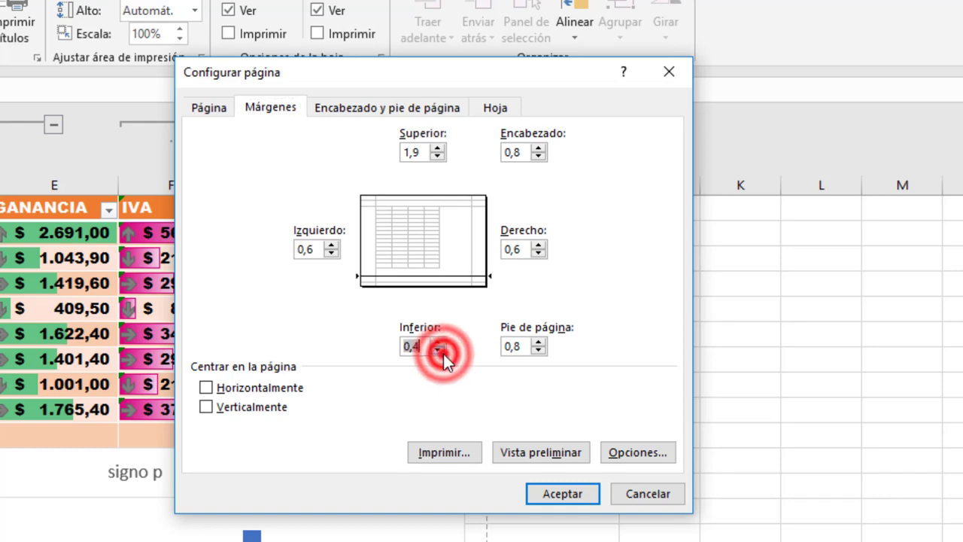
pyautogui.click(566, 497)
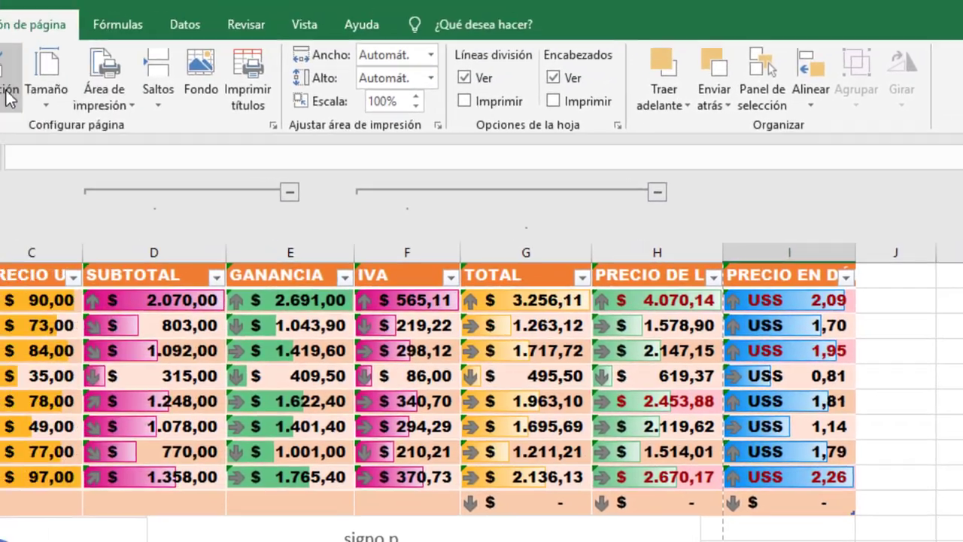
pyautogui.click(84, 116)
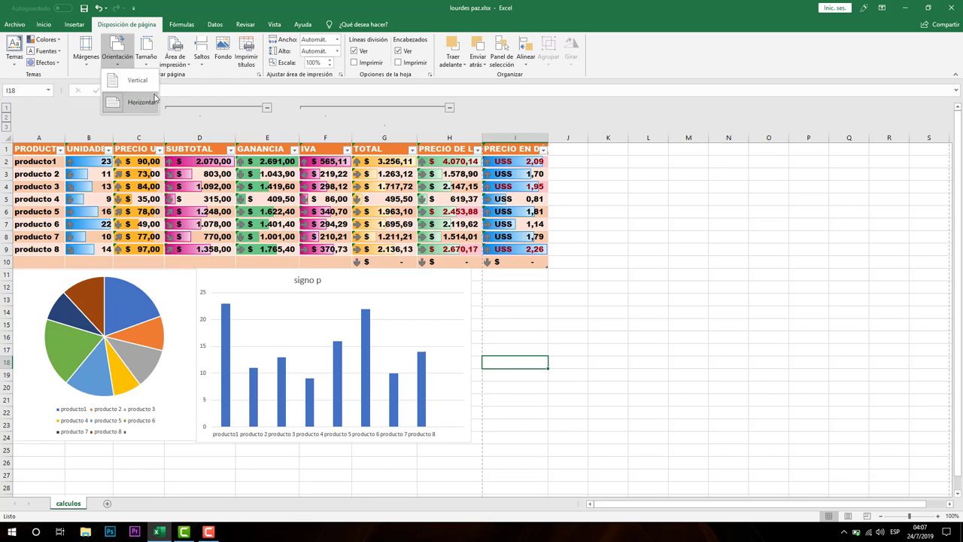
# Switch to landscape orientation and show the sheet in Page Layout view.
pyautogui.click(153, 96)
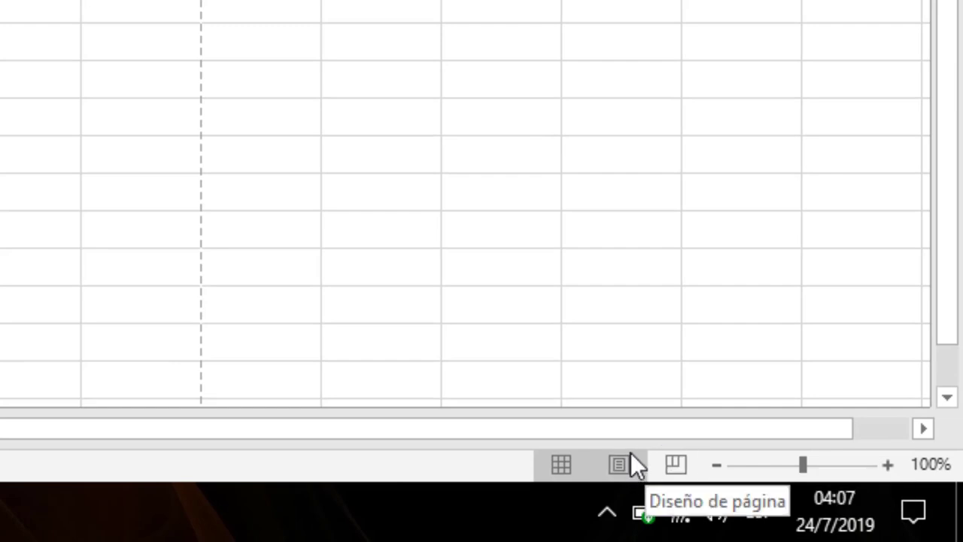
pyautogui.click(630, 452)
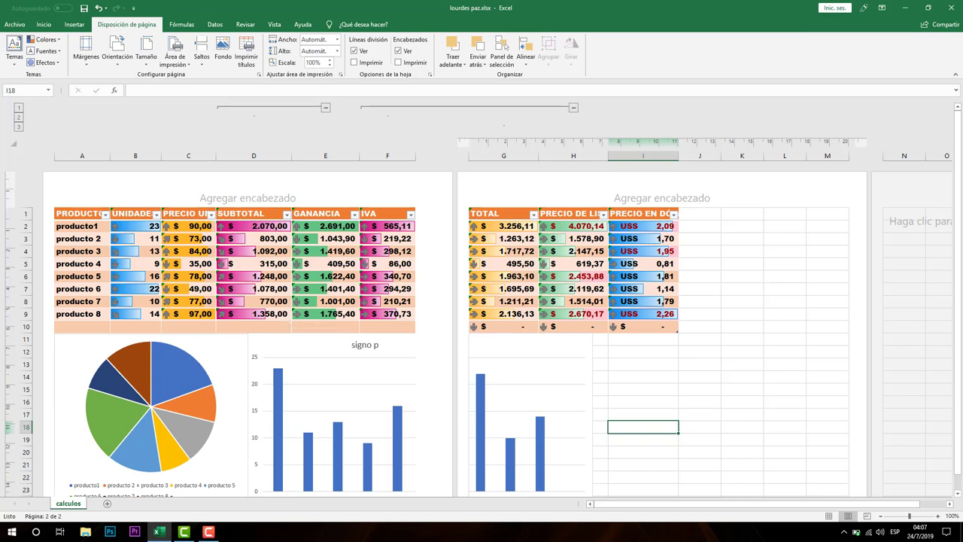
# Inspect where the table and charts break across the printed pages.
pyautogui.scroll(-2, 154, 313)
pyautogui.scroll(2, 236, 277)
pyautogui.moveTo(516, 213)
pyautogui.mouseDown()
pyautogui.moveTo(594, 225)
pyautogui.moveTo(662, 327)
pyautogui.mouseUp()
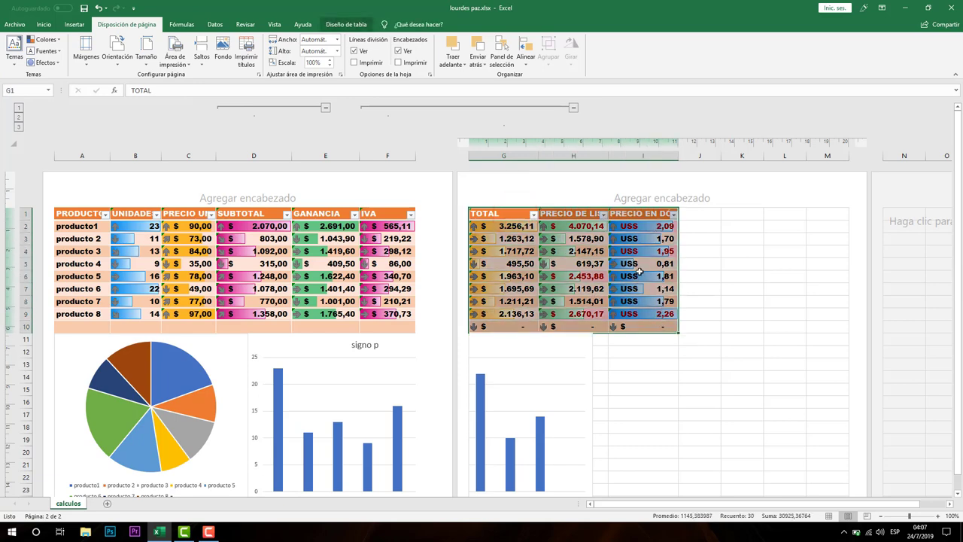
pyautogui.scroll(-1, 640, 273)
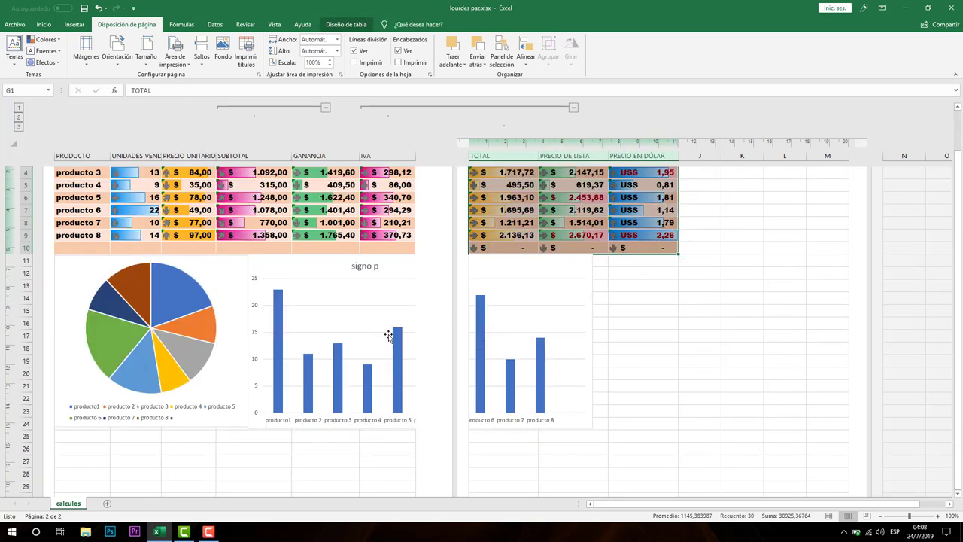
pyautogui.scroll(1, 406, 335)
pyautogui.click(647, 357)
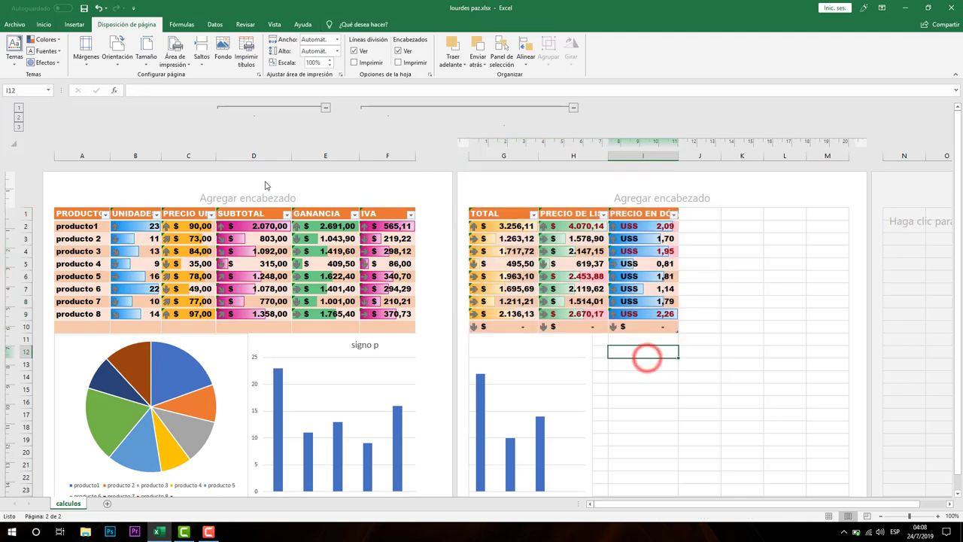
pyautogui.click(437, 340)
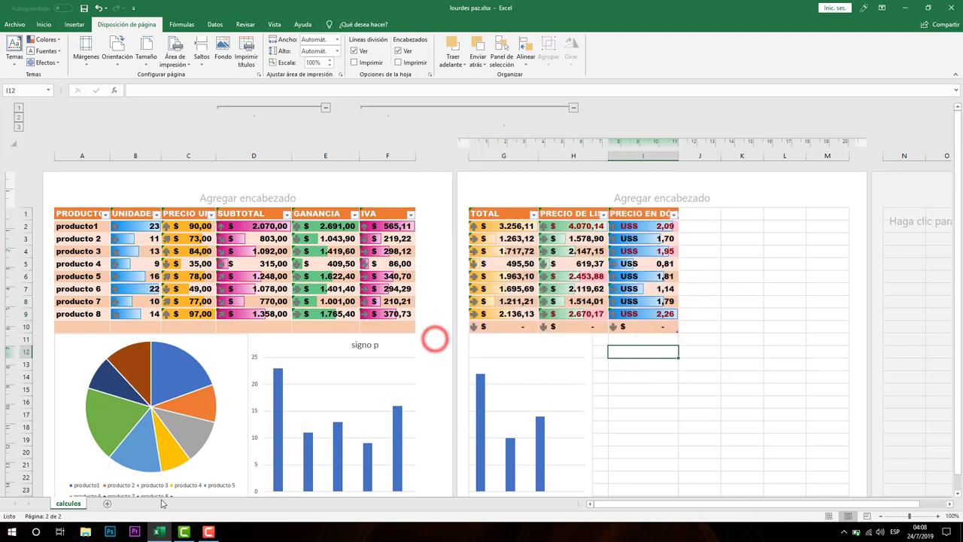
pyautogui.scroll(-3, 436, 339)
pyautogui.click(218, 444)
pyautogui.scroll(3, 218, 443)
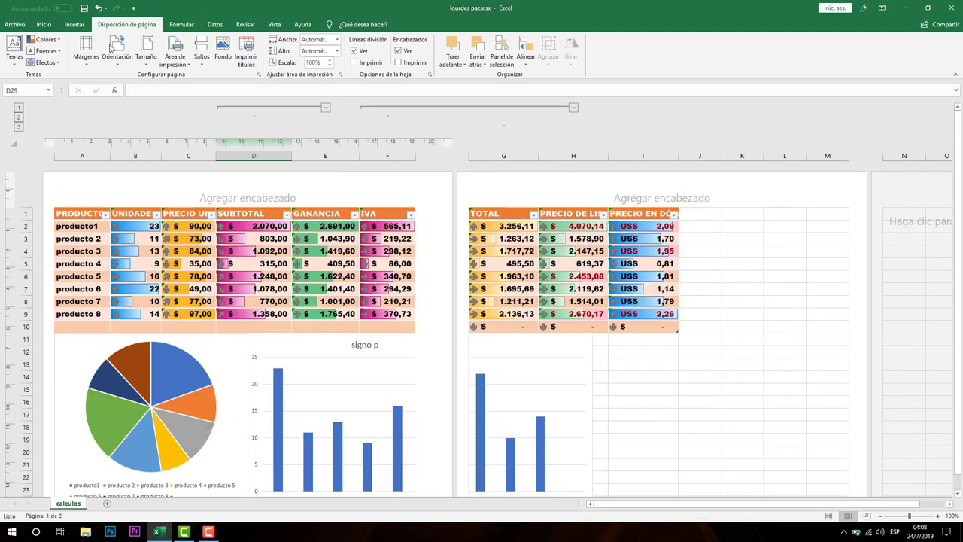
# Reapply landscape orientation so columns A–H and both charts fit on page one.
pyautogui.click(114, 44)
pyautogui.click(147, 100)
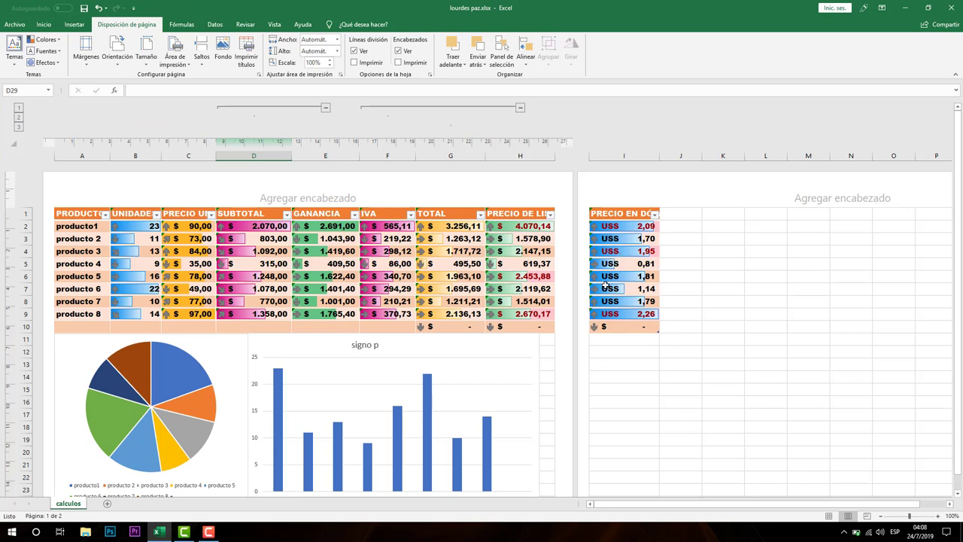
pyautogui.scroll(-2, 572, 324)
pyautogui.scroll(2, 573, 324)
# Narrow the UNIDADES, SUBTOTAL and GANANCIA columns (B, D and E).
pyautogui.click(151, 238)
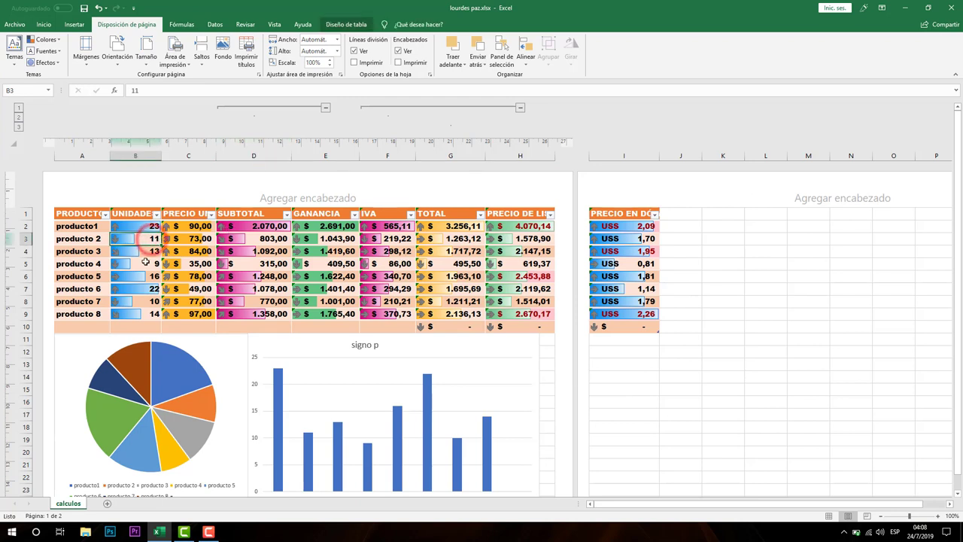
pyautogui.moveTo(154, 314); pyautogui.dragTo(154, 226)
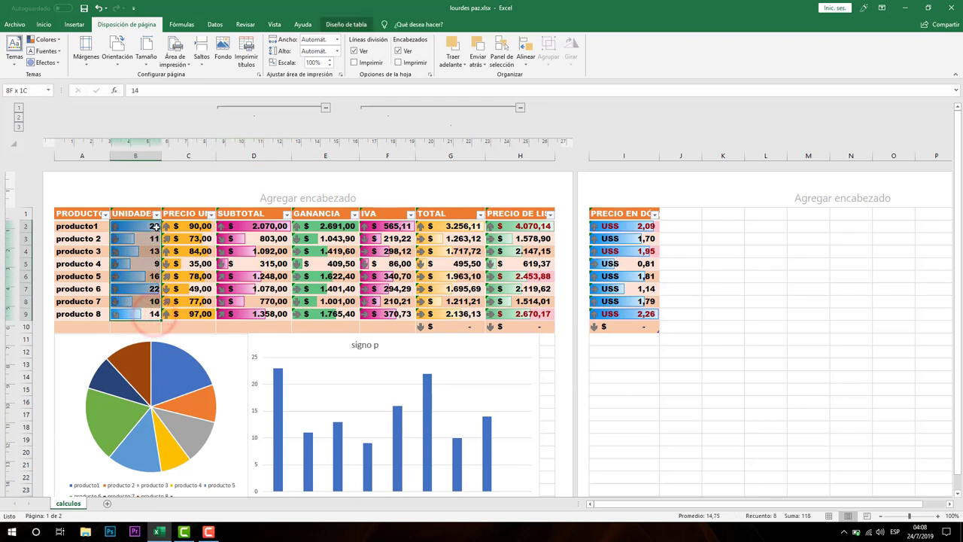
pyautogui.moveTo(161, 154); pyautogui.dragTo(148, 153)
pyautogui.click(299, 262)
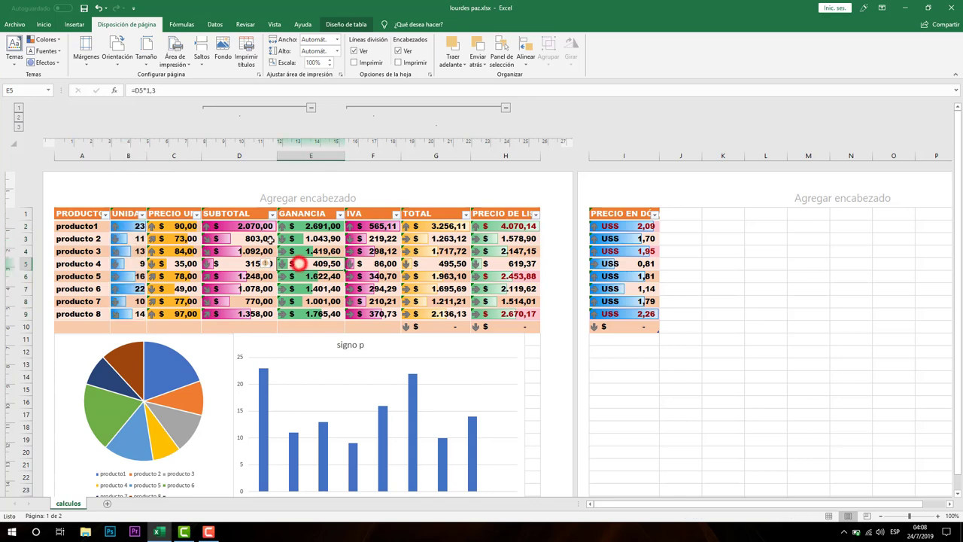
pyautogui.click(264, 238)
pyautogui.moveTo(277, 155); pyautogui.dragTo(263, 155)
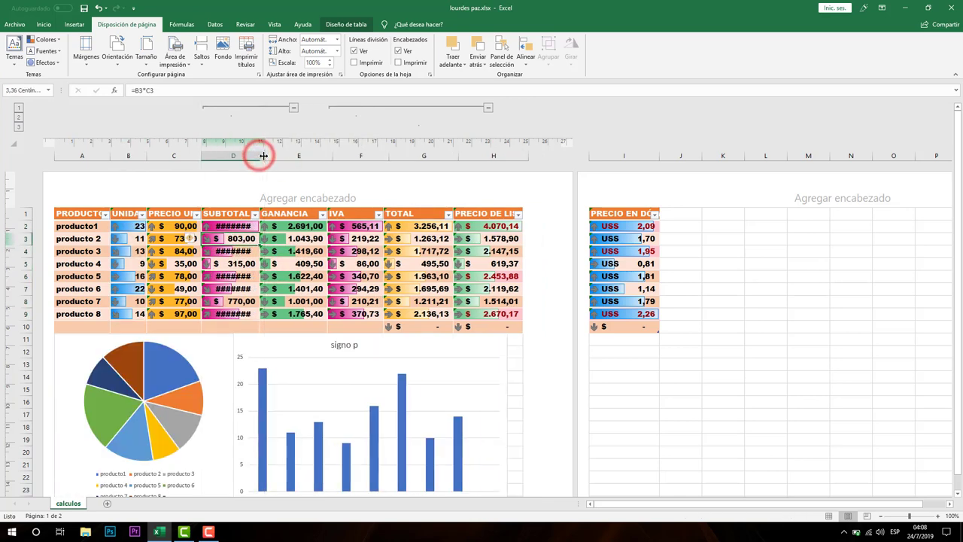
pyautogui.click(286, 154)
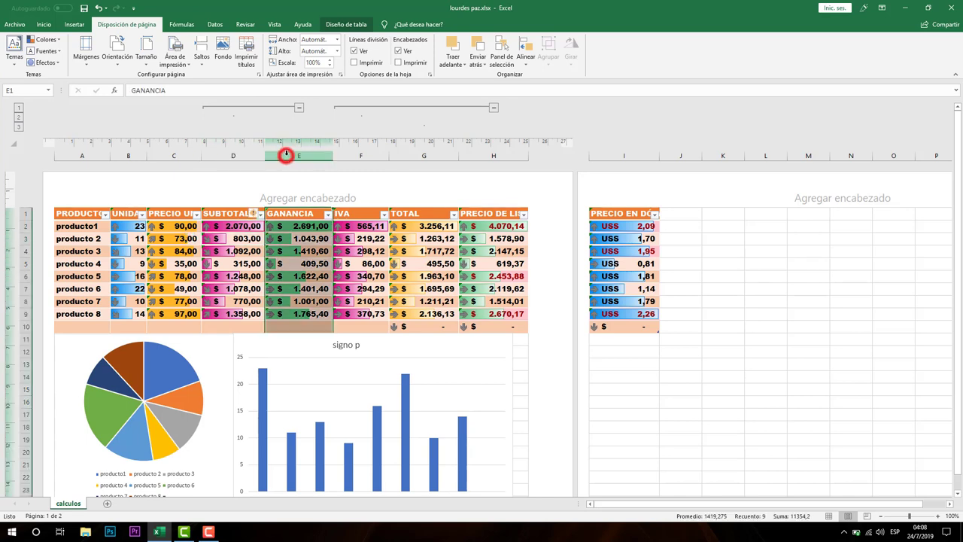
pyautogui.moveTo(328, 157); pyautogui.dragTo(318, 156)
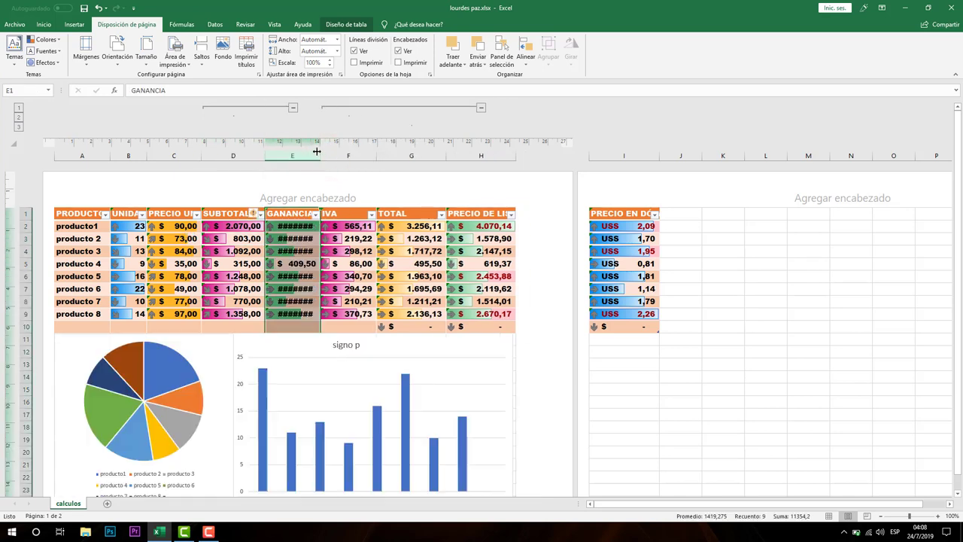
pyautogui.moveTo(317, 156); pyautogui.dragTo(328, 154)
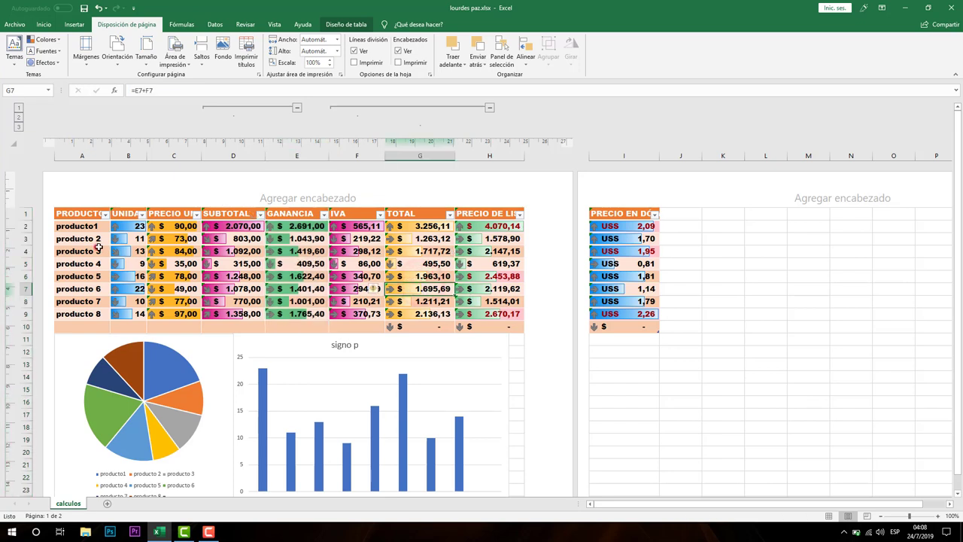
# Select the whole sales table A1:I10, including the totals row.
pyautogui.click(96, 249)
pyautogui.moveTo(104, 225); pyautogui.dragTo(83, 313)
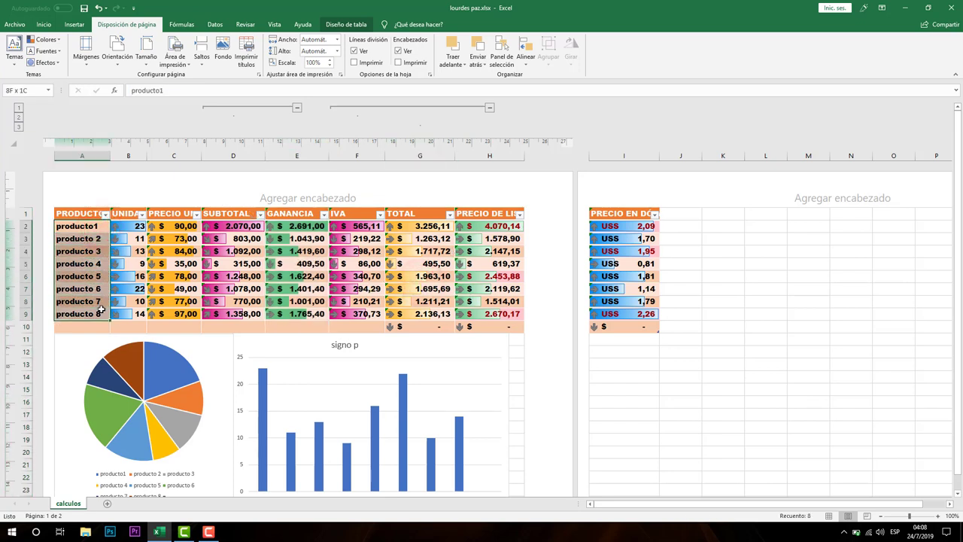
pyautogui.moveTo(81, 213); pyautogui.dragTo(619, 322)
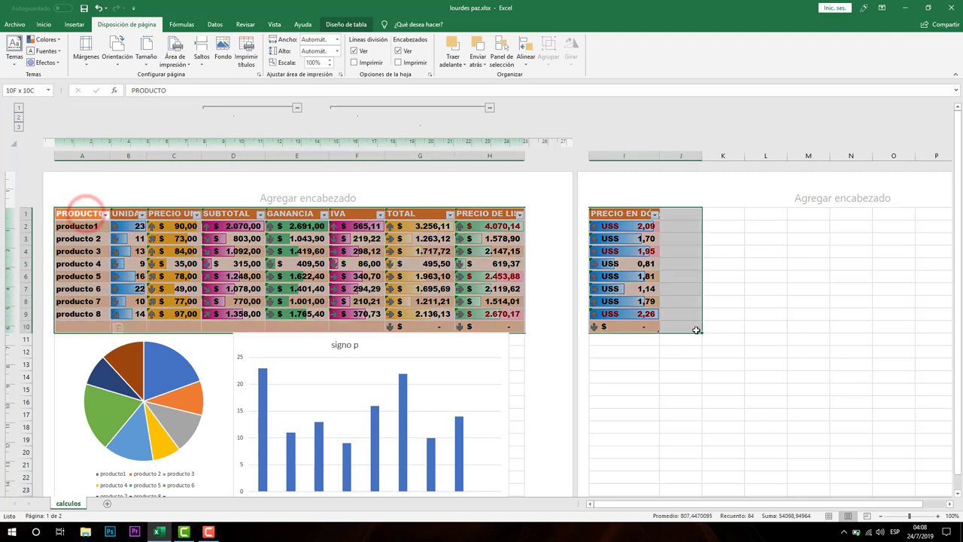
# Shrink the table text to 9 point and narrow the product column A.
pyautogui.click(44, 24)
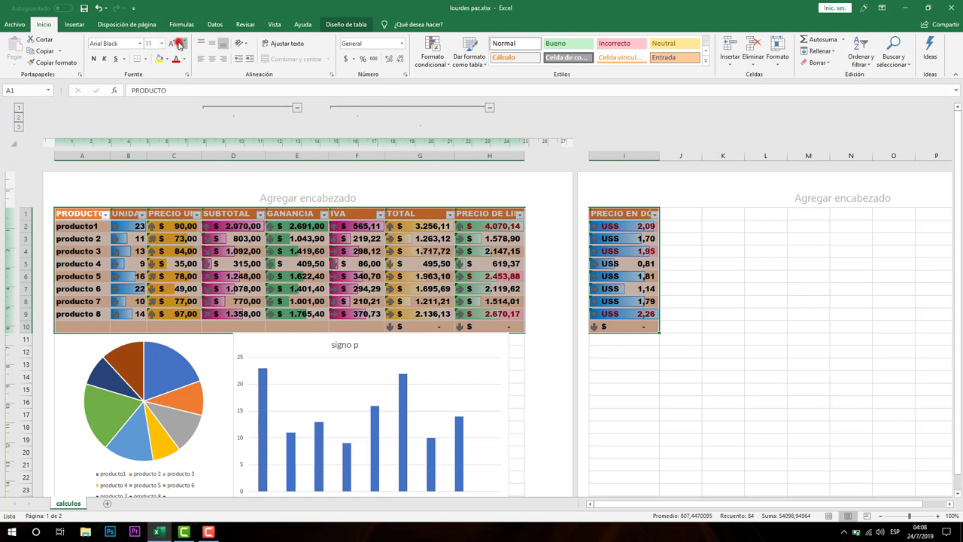
pyautogui.click(180, 44)
pyautogui.click(180, 43)
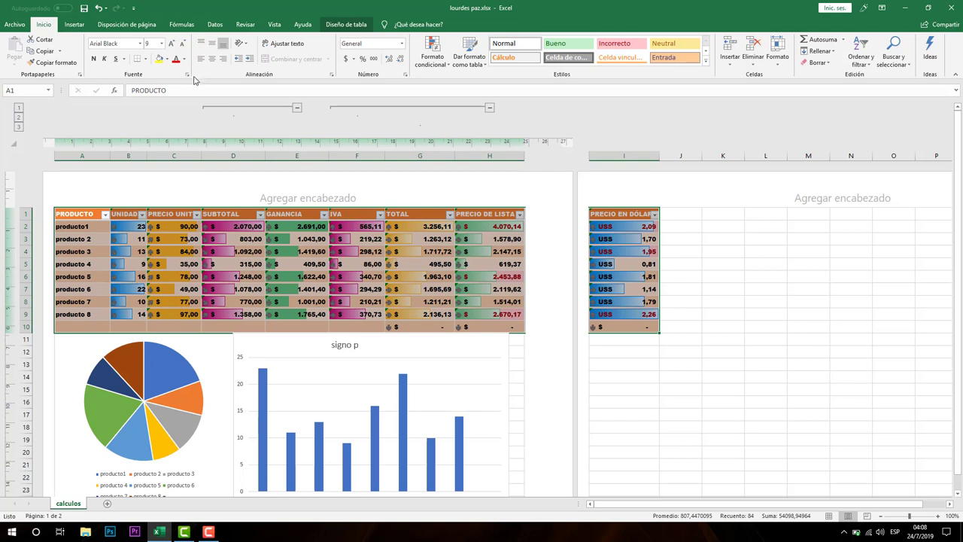
pyautogui.click(171, 264)
pyautogui.moveTo(110, 154)
pyautogui.mouseDown()
pyautogui.moveTo(99, 153)
pyautogui.moveTo(125, 153)
pyautogui.mouseUp()
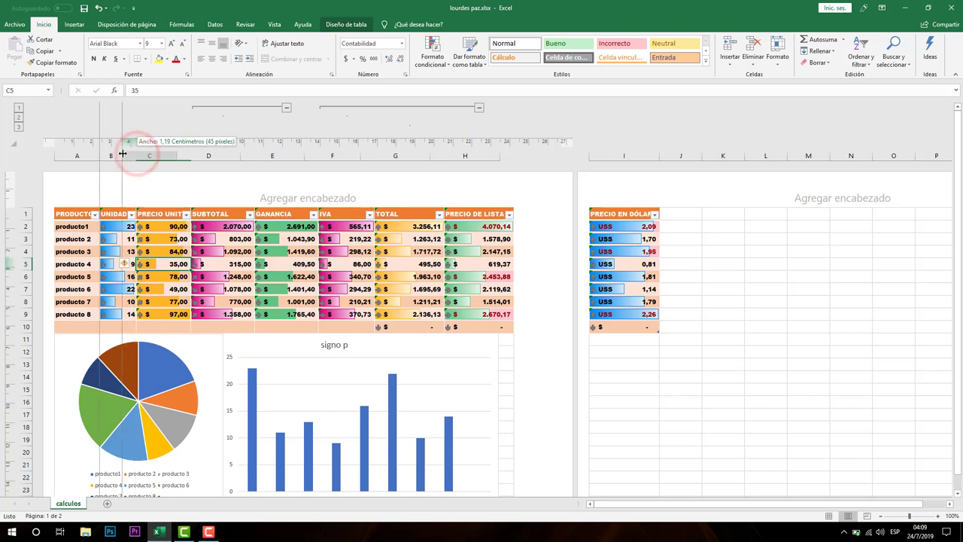
# Adjust the unit price column width and check C2, cancelling the validation error.
pyautogui.click(129, 155)
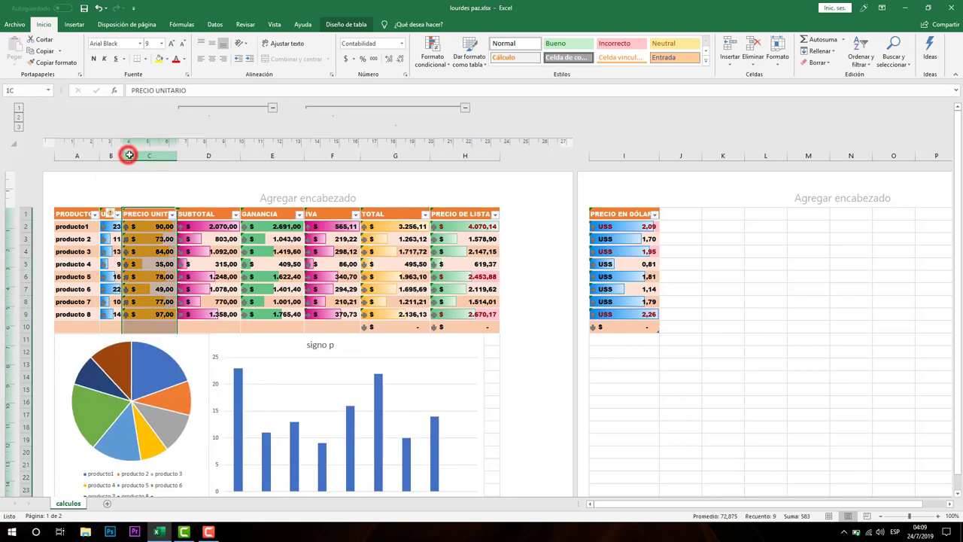
pyautogui.moveTo(178, 153); pyautogui.dragTo(163, 157)
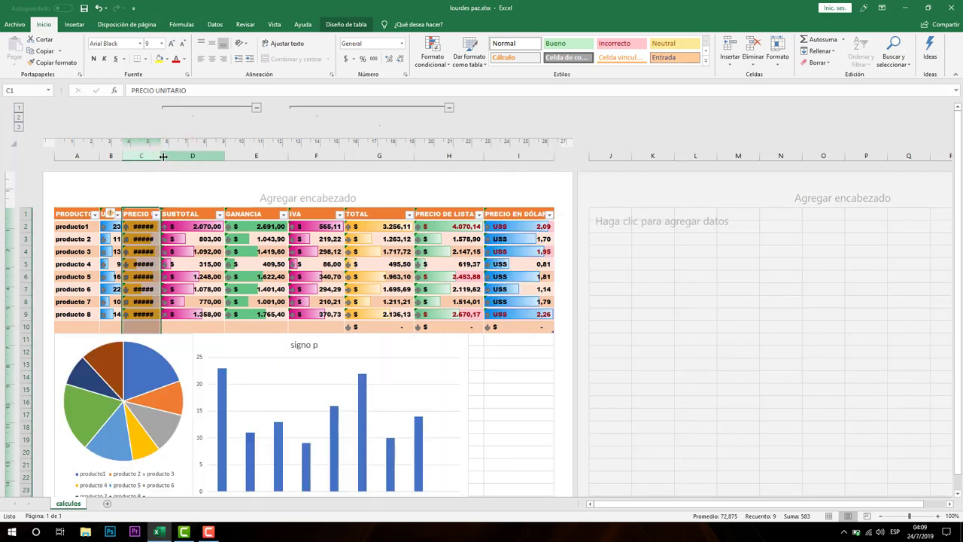
pyautogui.moveTo(161, 156); pyautogui.dragTo(175, 157)
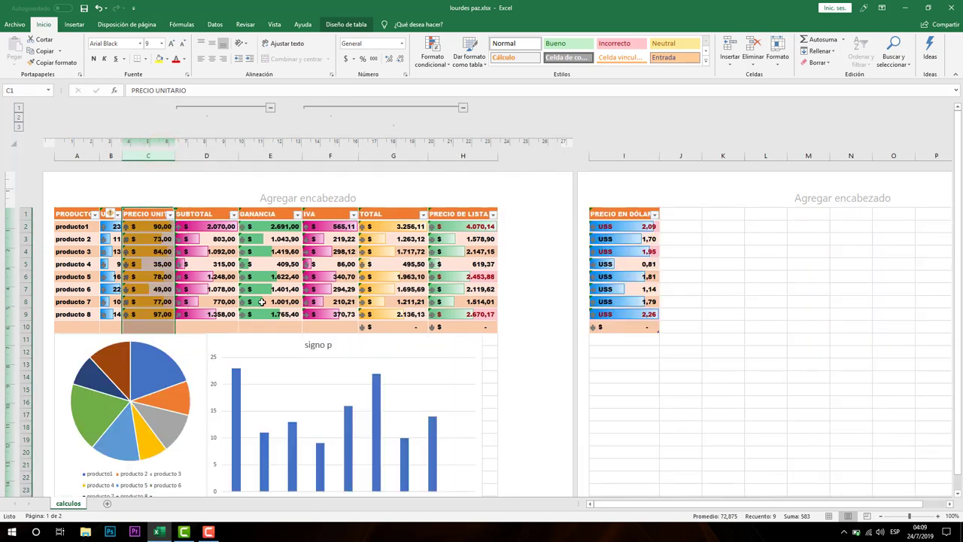
pyautogui.click(269, 301)
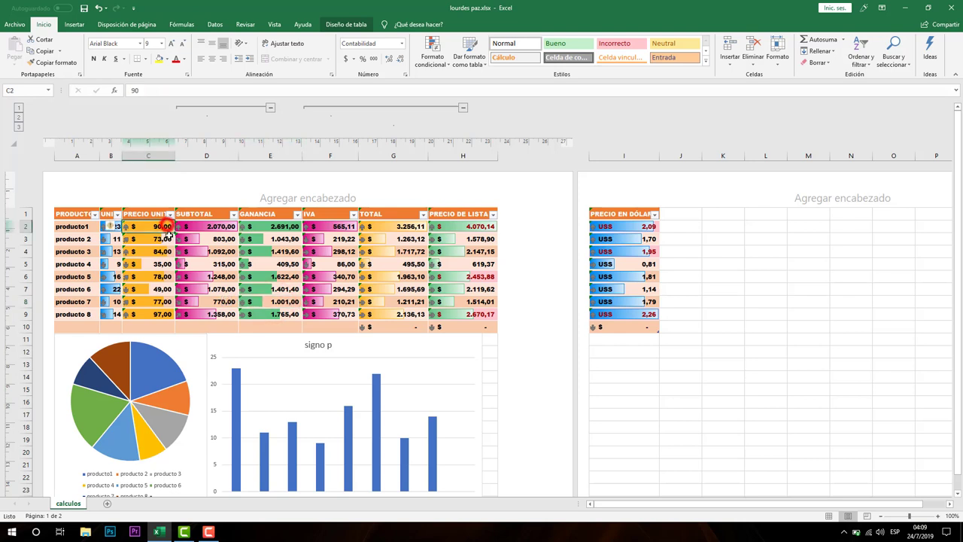
pyautogui.moveTo(162, 226); pyautogui.dragTo(163, 313)
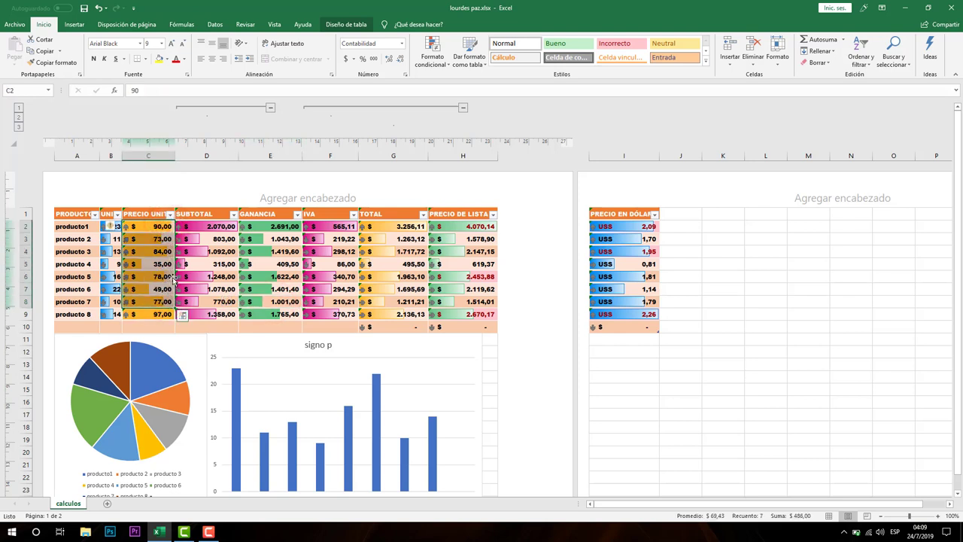
pyautogui.doubleClick(149, 226)
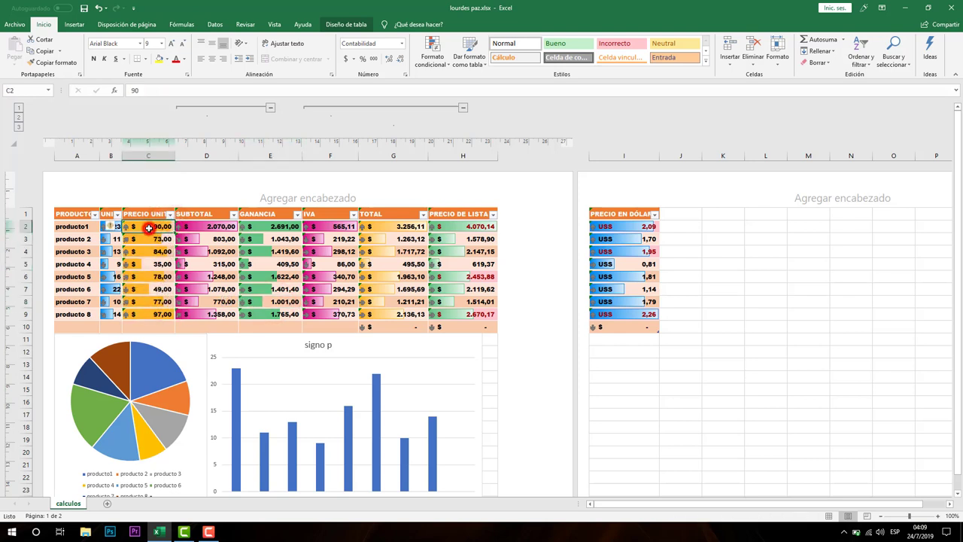
pyautogui.click(157, 288)
pyautogui.click(476, 295)
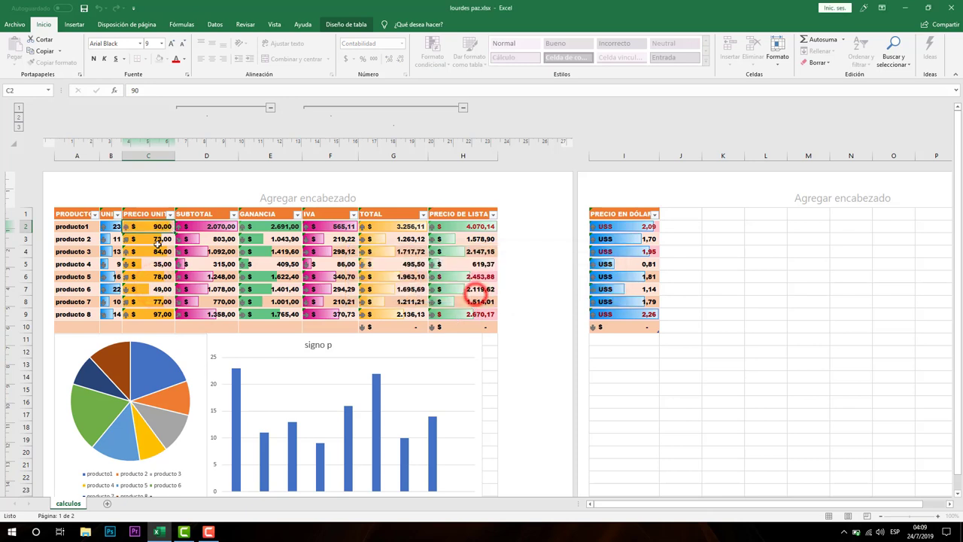
# Show the unit prices in C2:C8 as whole numbers by removing two decimals.
pyautogui.click(161, 226)
pyautogui.moveTo(159, 290); pyautogui.dragTo(159, 301)
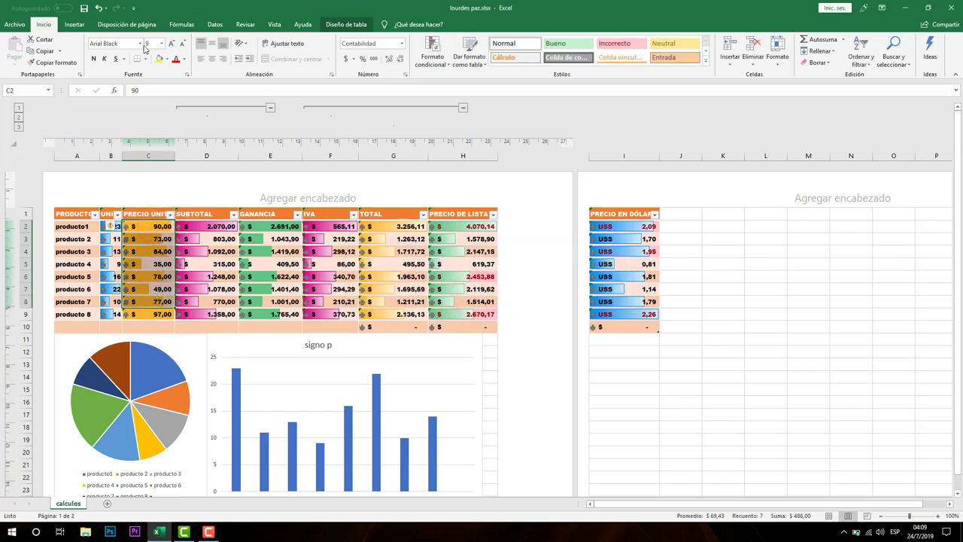
pyautogui.click(48, 28)
pyautogui.click(401, 59)
pyautogui.click(401, 59)
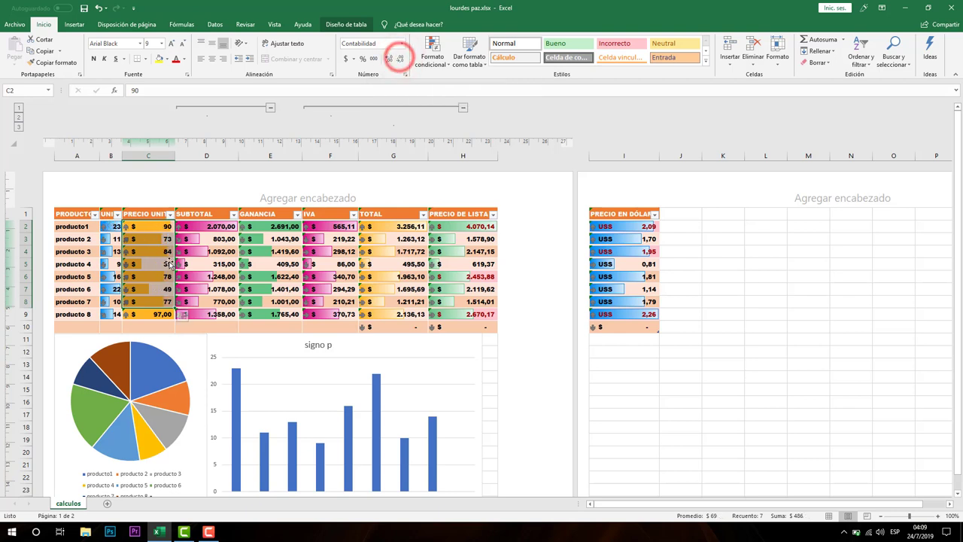
pyautogui.click(195, 254)
# Remove the decimals from C9 and narrow the unit price column to fit.
pyautogui.click(155, 214)
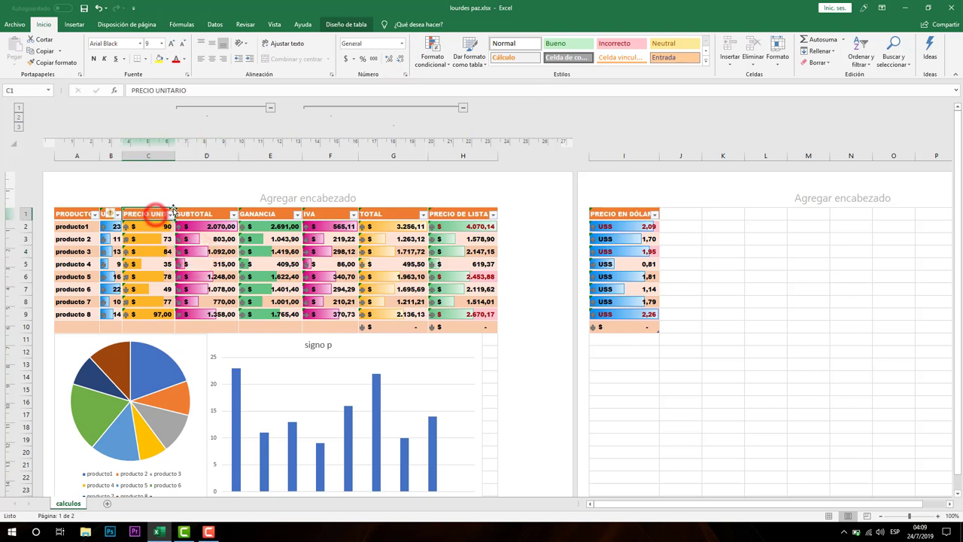
pyautogui.moveTo(174, 157)
pyautogui.mouseDown()
pyautogui.moveTo(149, 162)
pyautogui.moveTo(163, 154)
pyautogui.mouseUp()
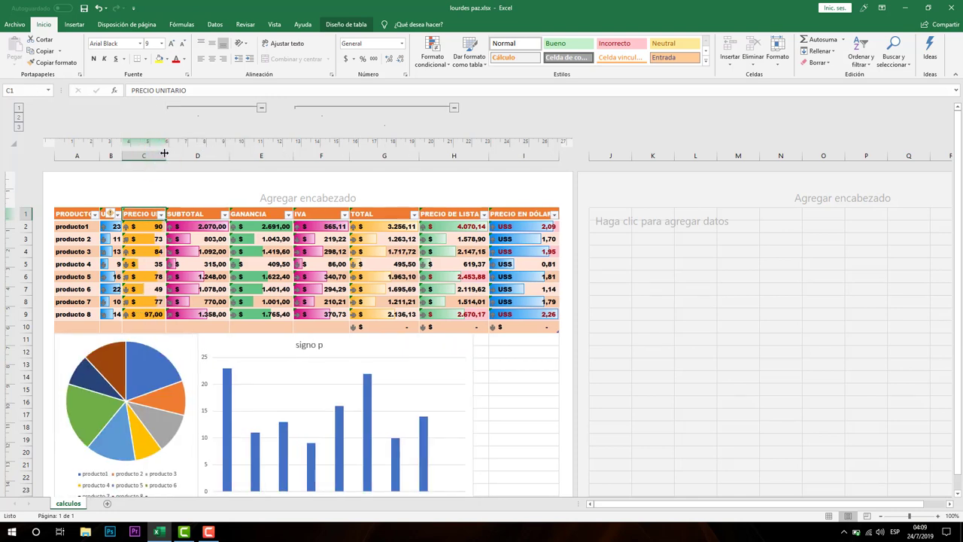
pyautogui.click(161, 310)
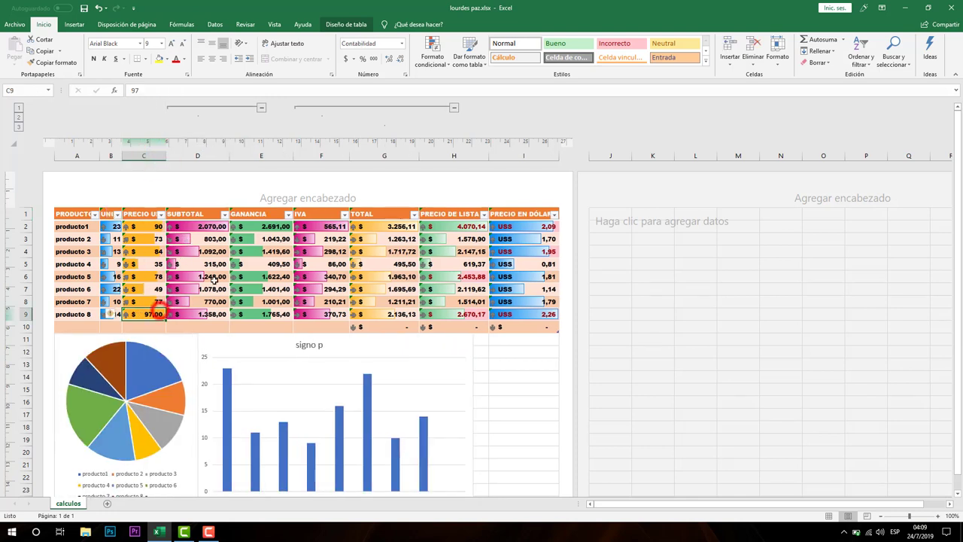
pyautogui.click(402, 59)
pyautogui.click(402, 59)
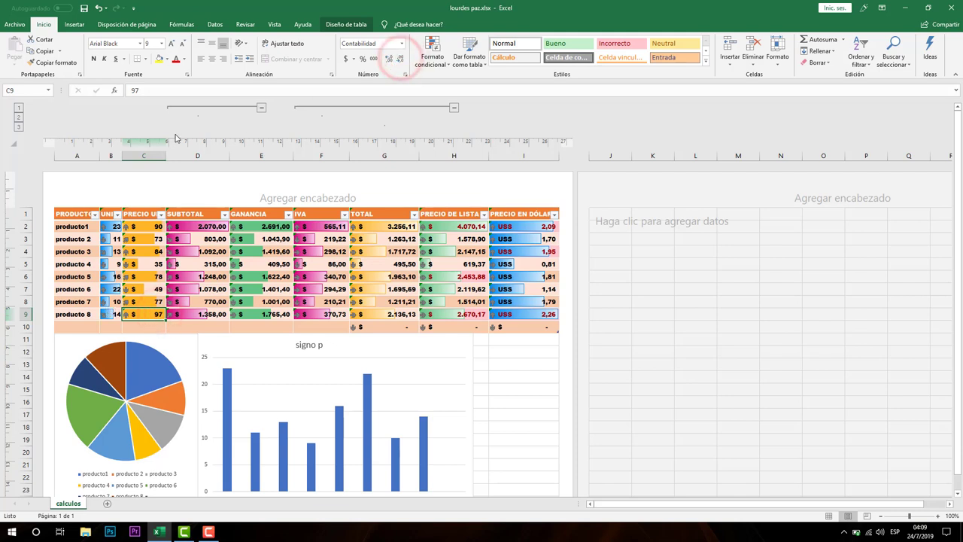
pyautogui.moveTo(166, 155); pyautogui.dragTo(161, 155)
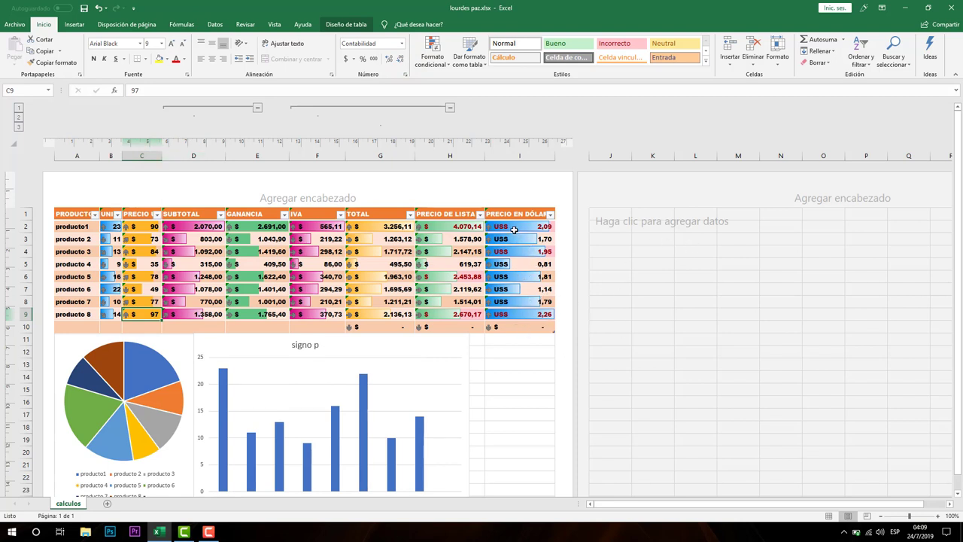
# Narrow the dollar price column I and check its conversion formula and total.
pyautogui.moveTo(518, 229); pyautogui.dragTo(517, 315)
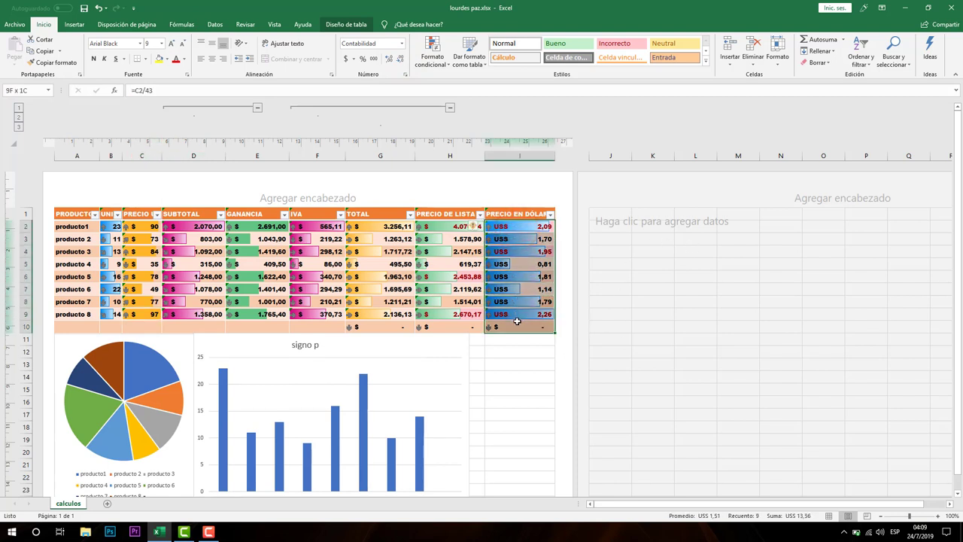
pyautogui.moveTo(555, 155); pyautogui.dragTo(541, 158)
pyautogui.click(528, 277)
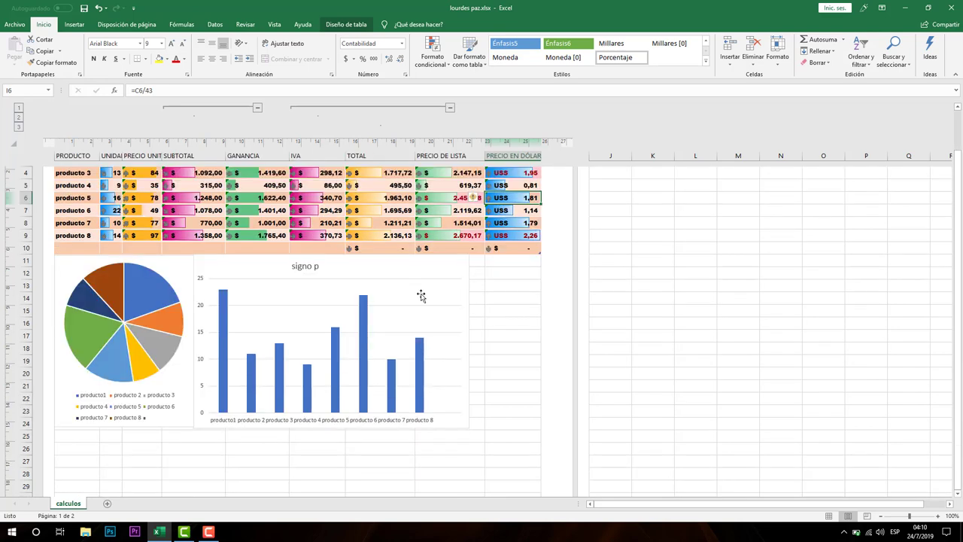
pyautogui.click(522, 330)
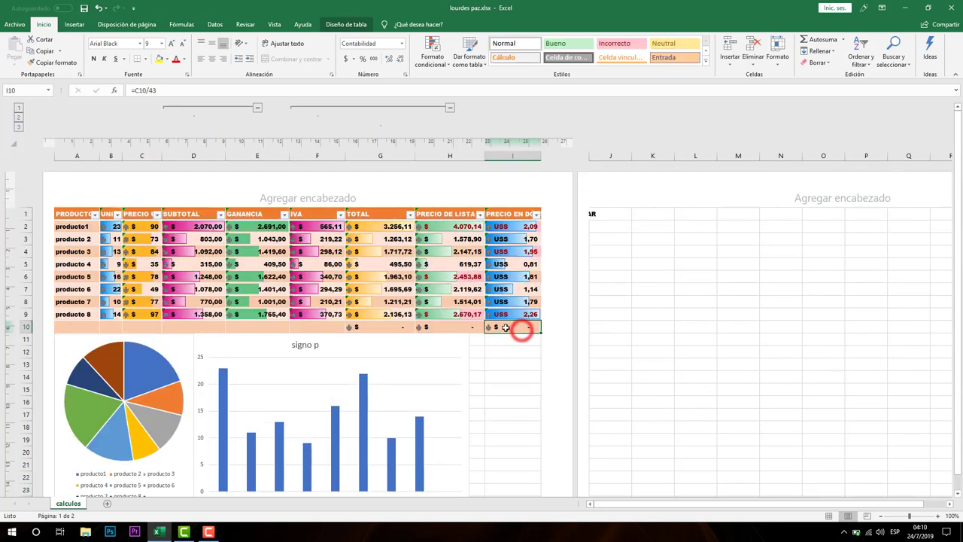
pyautogui.scroll(-2, 516, 326)
# Move the bar chart right, enlarge the pie chart, and stretch the bar chart beside it.
pyautogui.moveTo(450, 263); pyautogui.dragTo(514, 260)
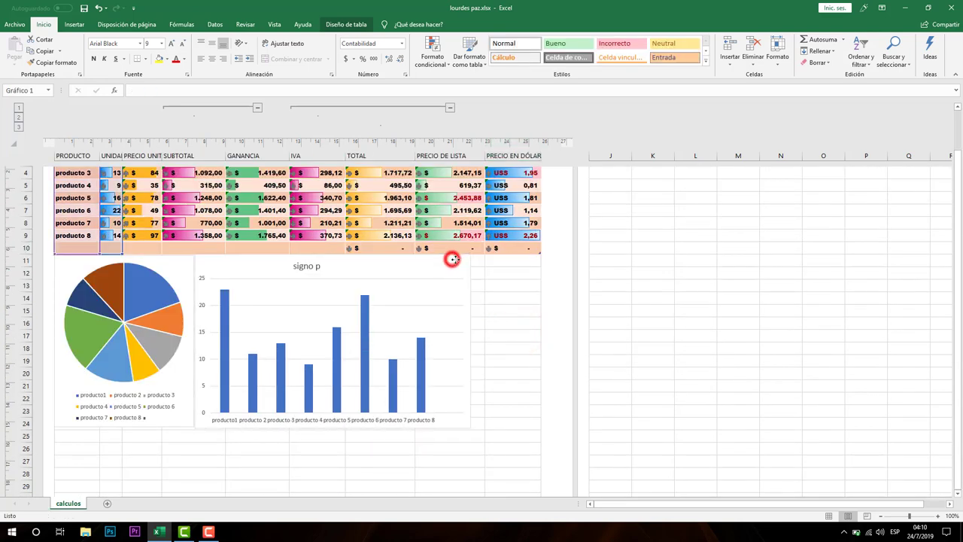
pyautogui.click(185, 384)
pyautogui.moveTo(193, 427); pyautogui.dragTo(258, 420)
pyautogui.moveTo(278, 270); pyautogui.dragTo(275, 261)
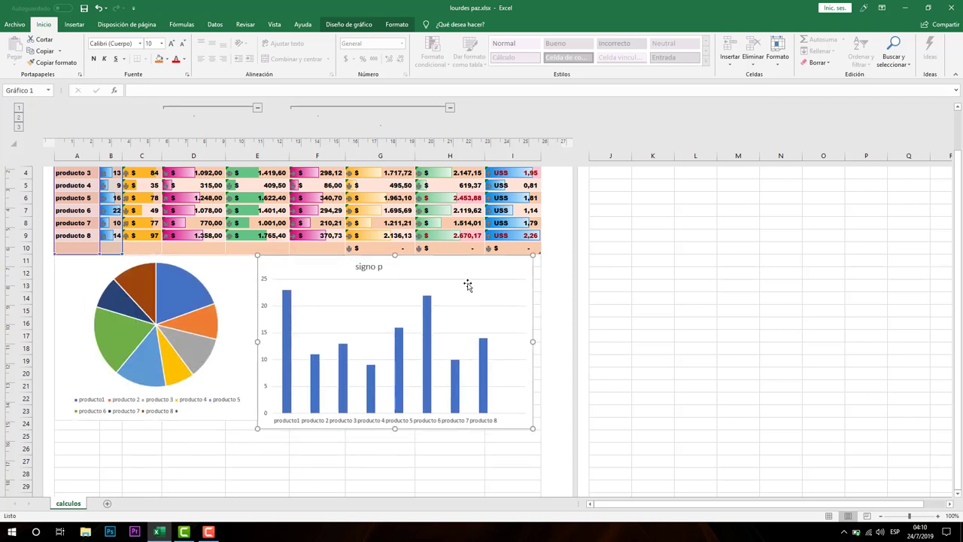
pyautogui.moveTo(533, 340); pyautogui.dragTo(539, 341)
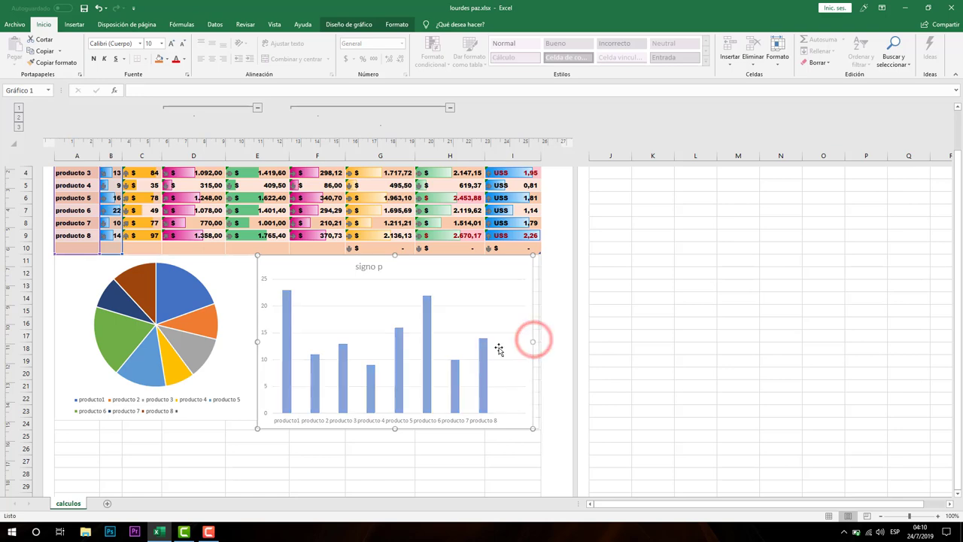
# Review the page with the table and both charts, then deselect the charts.
pyautogui.scroll(2, 449, 409)
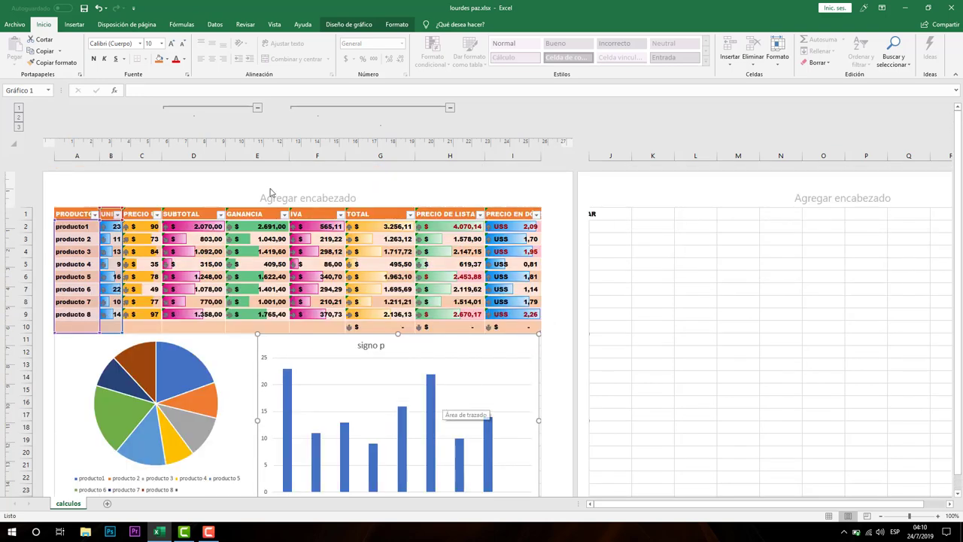
pyautogui.scroll(-2, 247, 269)
pyautogui.scroll(-4, 247, 269)
pyautogui.scroll(5, 275, 297)
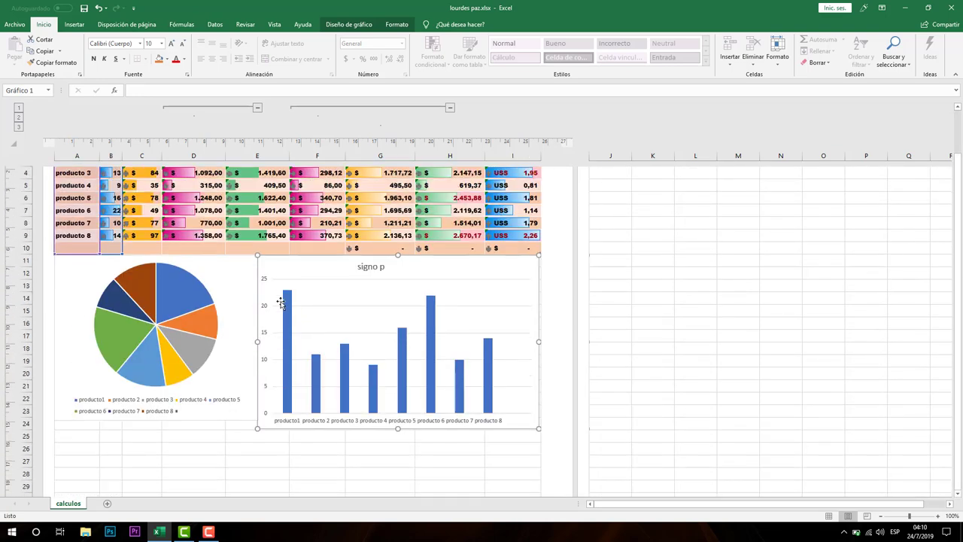
pyautogui.scroll(2, 275, 294)
pyautogui.scroll(-2, 276, 290)
pyautogui.scroll(-3, 276, 285)
pyautogui.scroll(4, 357, 337)
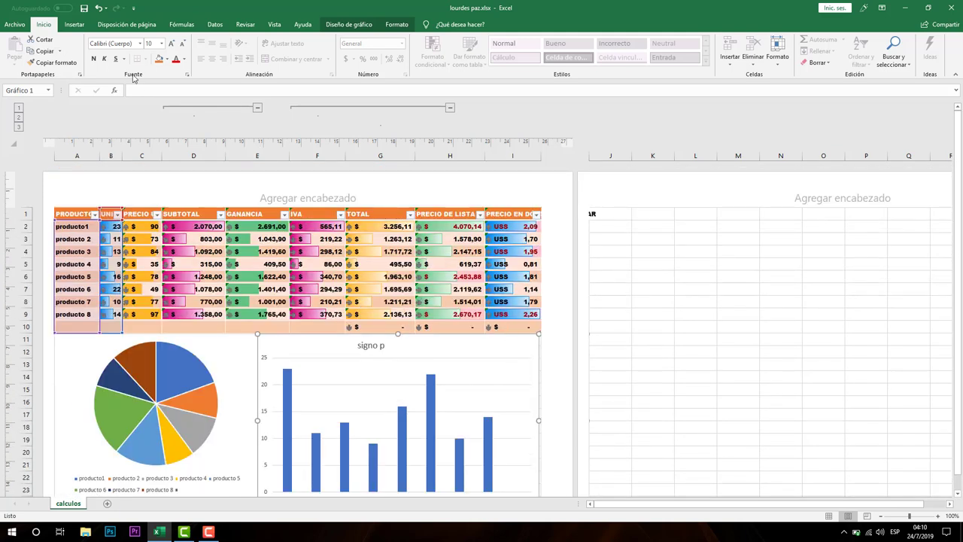
pyautogui.click(75, 25)
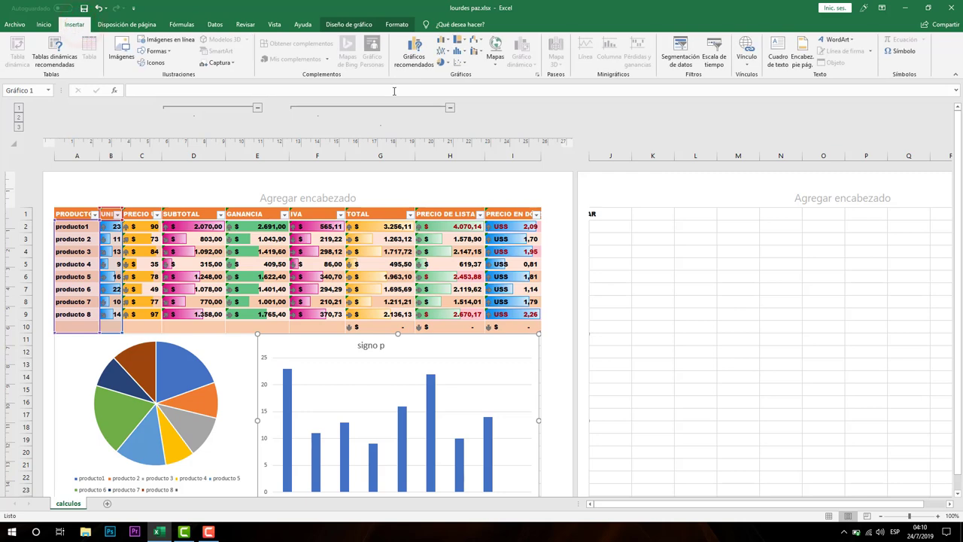
pyautogui.scroll(-3, 186, 419)
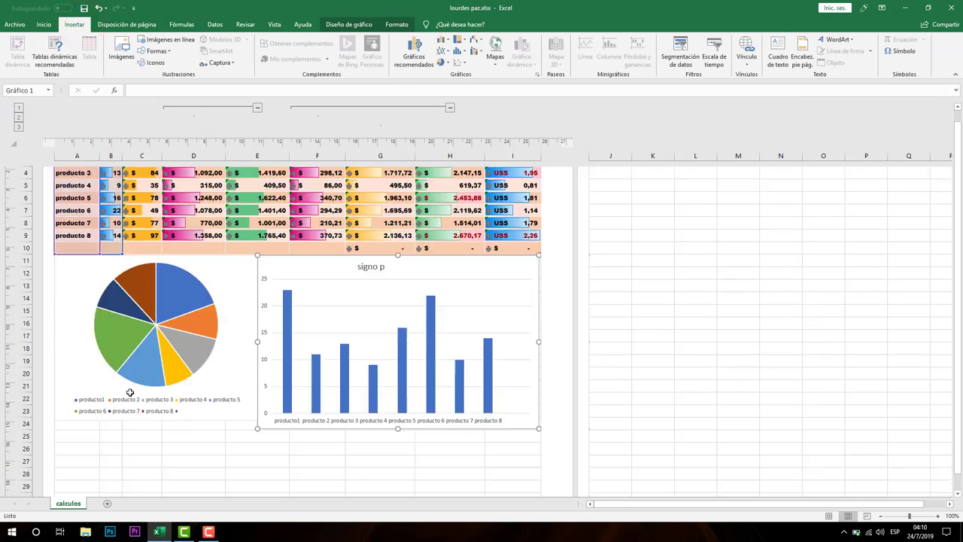
pyautogui.click(185, 420)
pyautogui.scroll(3, 224, 375)
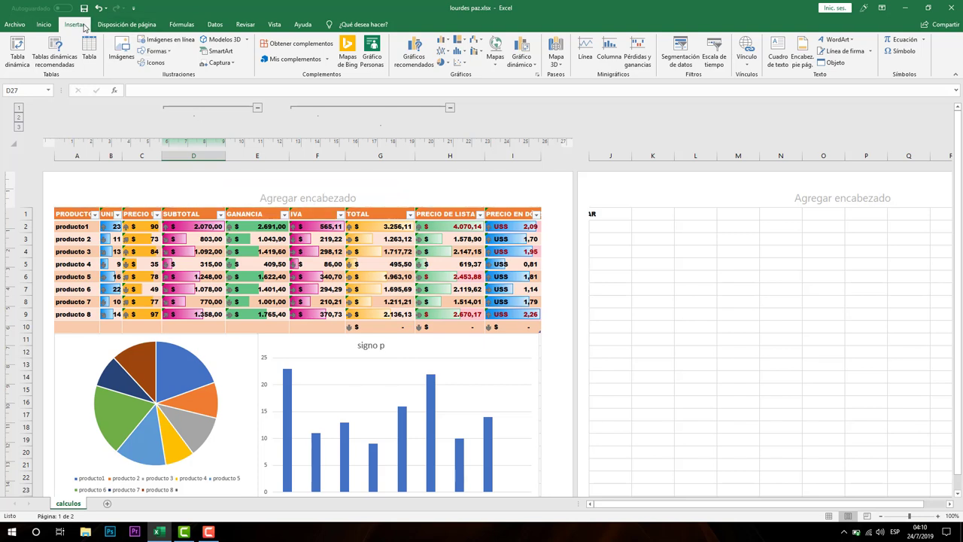
# Open the page header for editing and move between its sections.
pyautogui.click(801, 57)
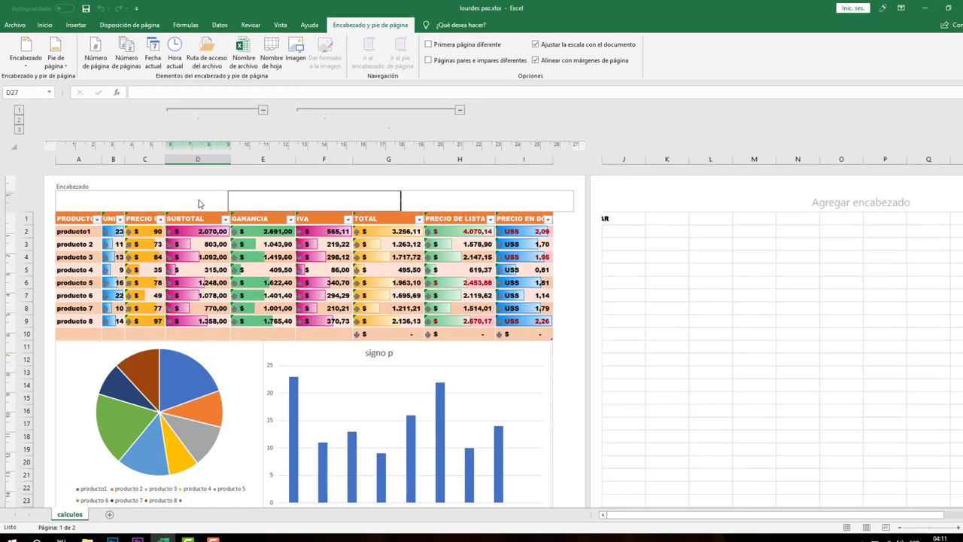
pyautogui.click(289, 198)
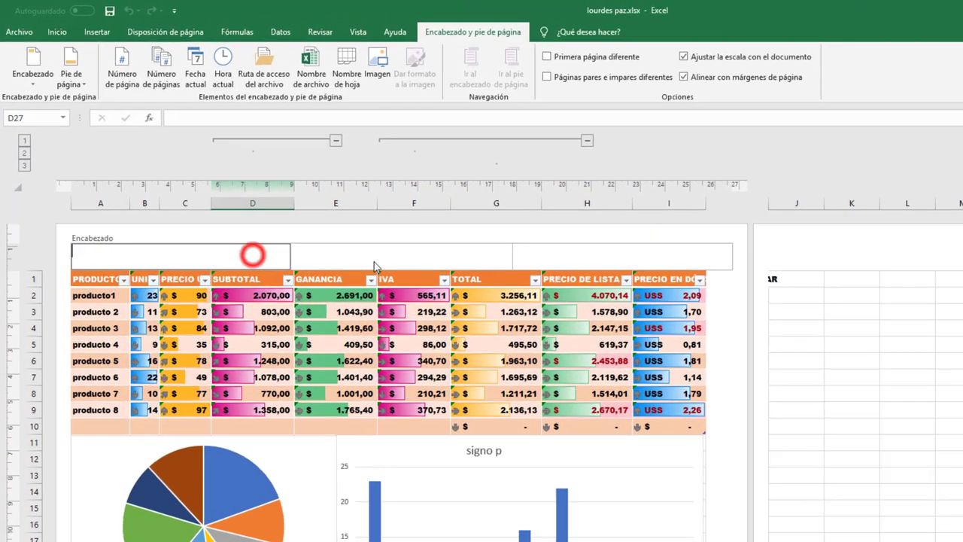
pyautogui.click(435, 276)
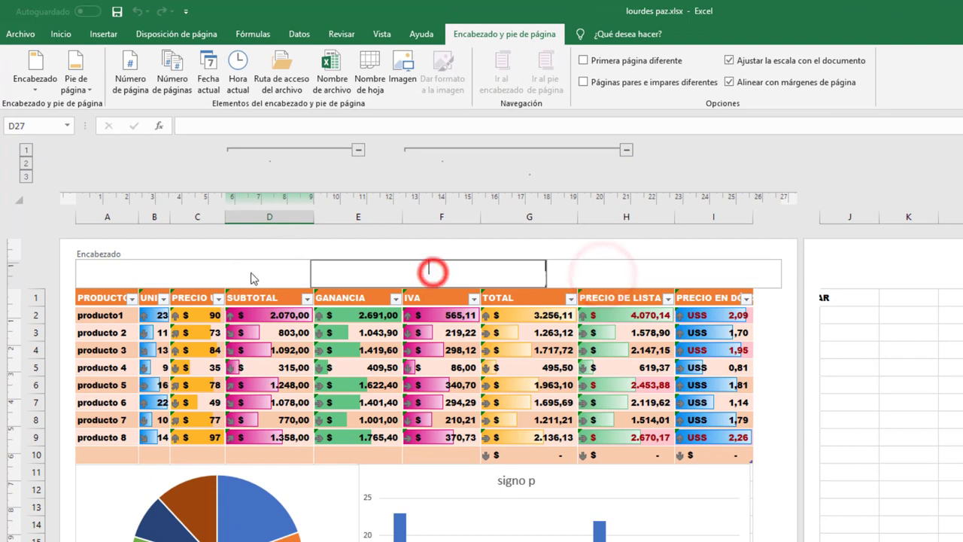
pyautogui.click(250, 275)
pyautogui.click(463, 276)
pyautogui.click(602, 268)
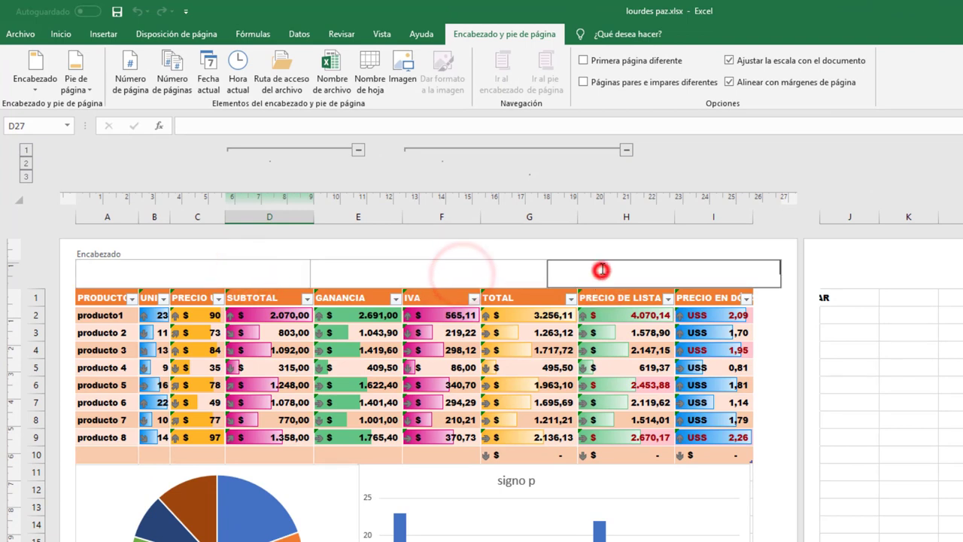
pyautogui.click(434, 272)
# Insert the total page count in the left header section and the page number in the right.
pyautogui.click(228, 275)
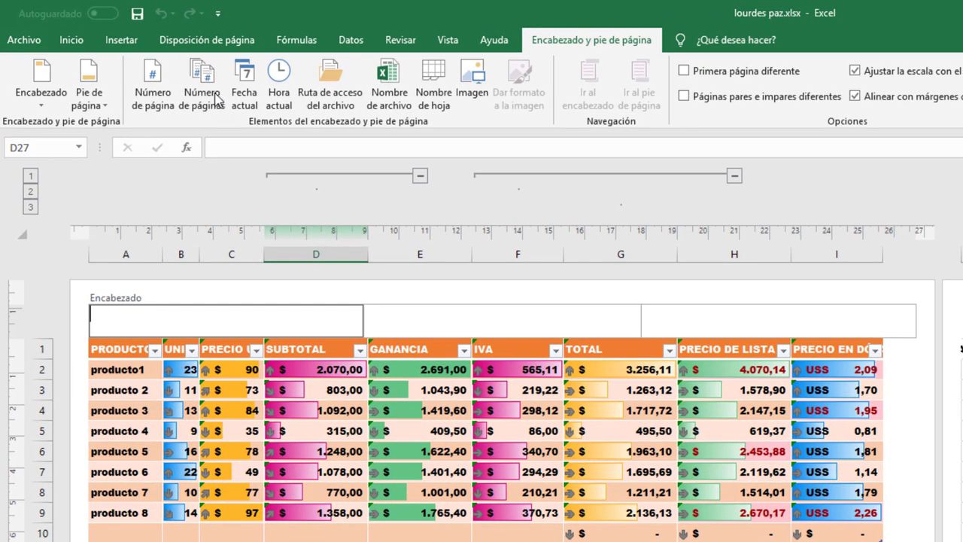
pyautogui.click(183, 80)
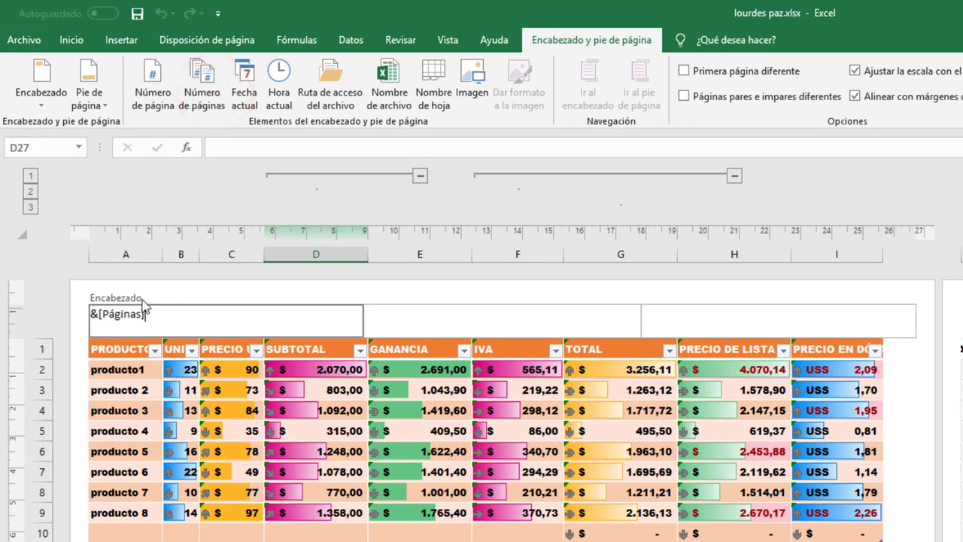
pyautogui.click(690, 321)
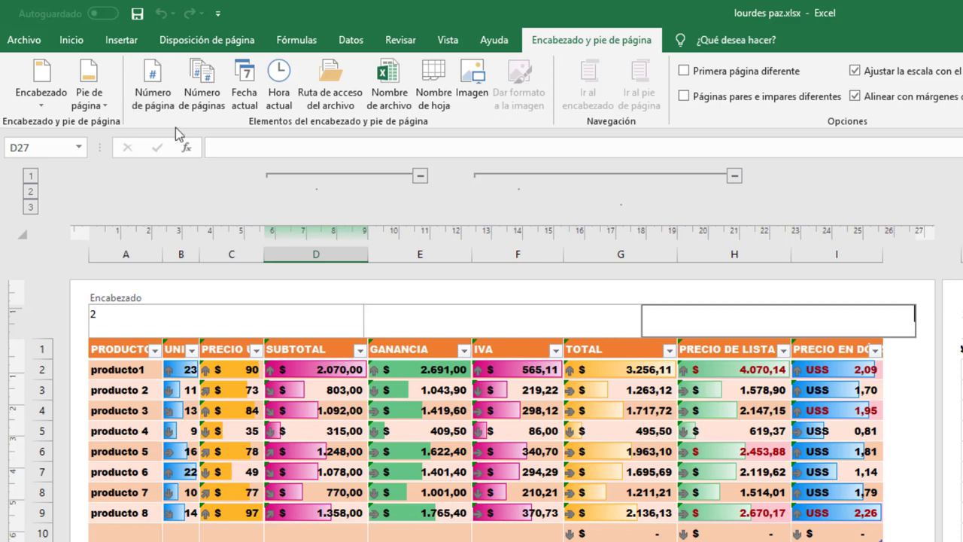
pyautogui.click(154, 88)
pyautogui.click(417, 310)
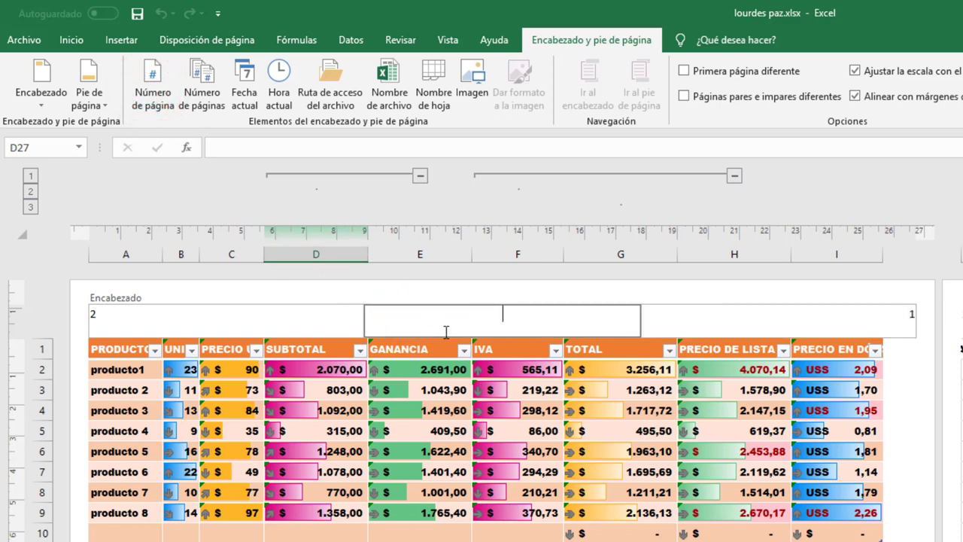
pyautogui.click(960, 346)
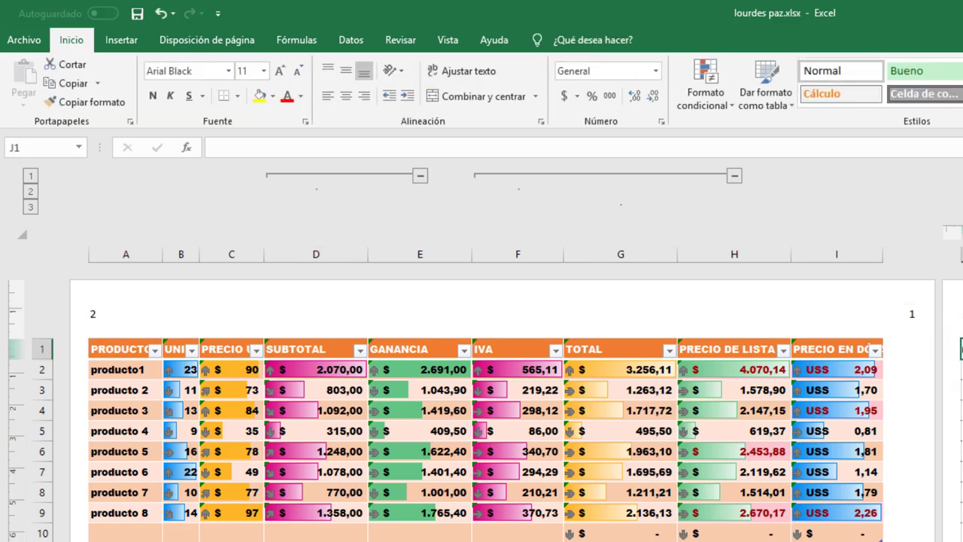
# Narrow column I and decrease the font size of the PRECIO EN DÓLAR heading in I1.
pyautogui.click(869, 373)
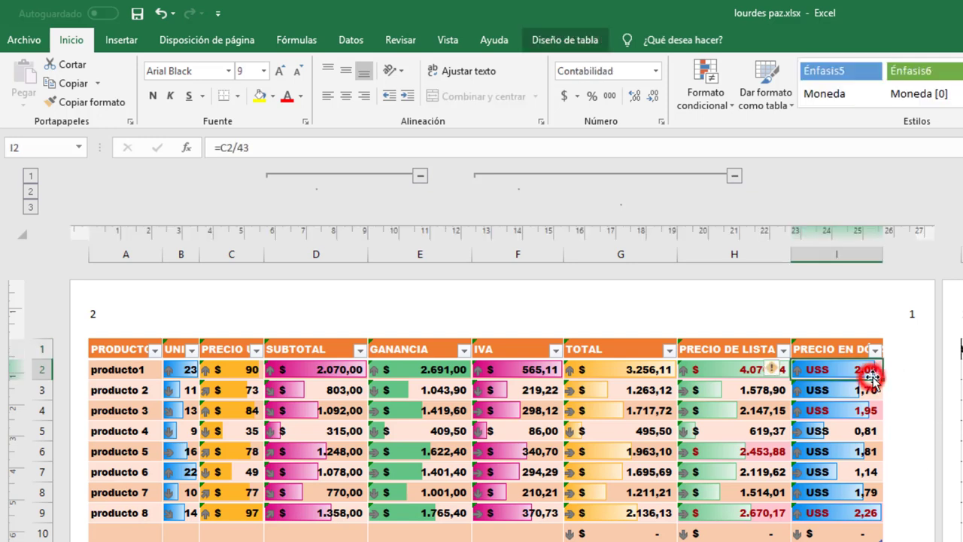
pyautogui.moveTo(879, 251); pyautogui.dragTo(871, 250)
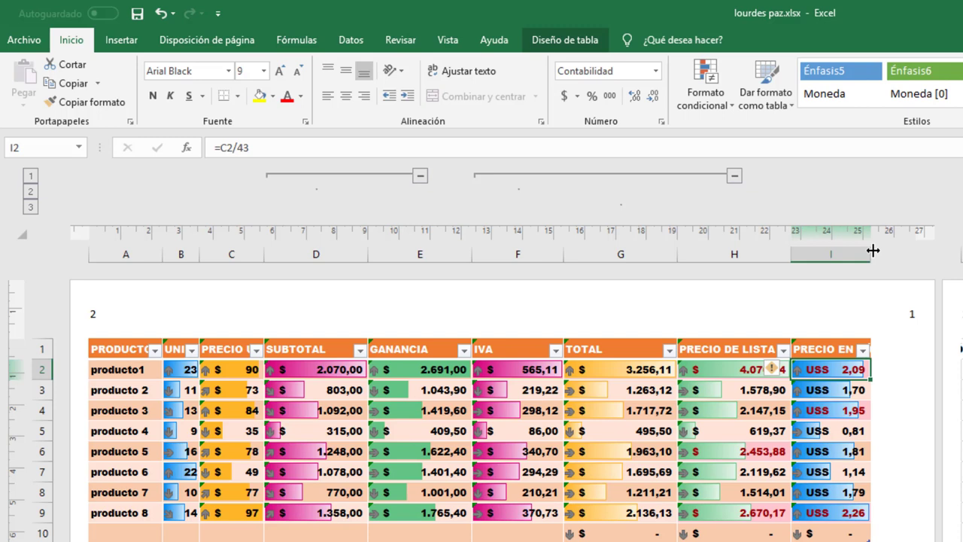
pyautogui.click(955, 349)
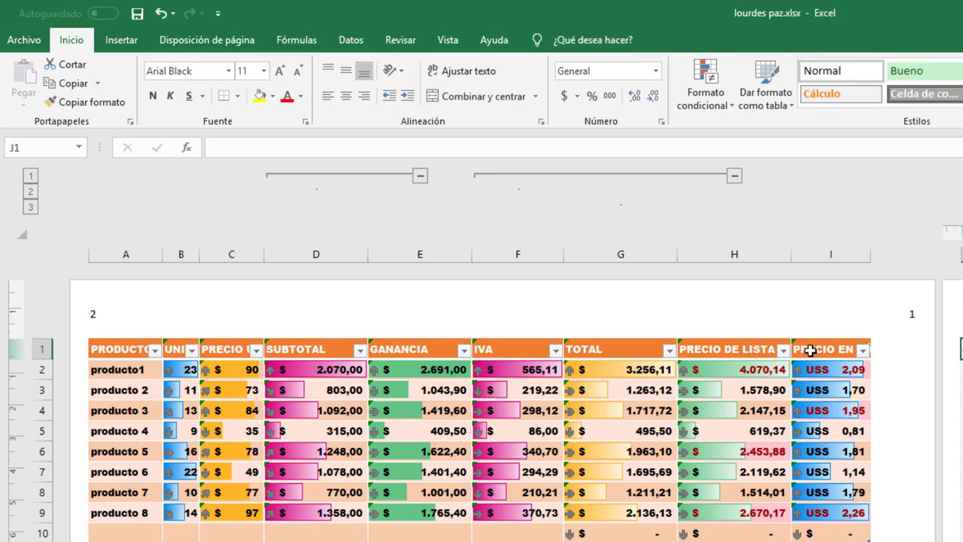
pyautogui.click(827, 350)
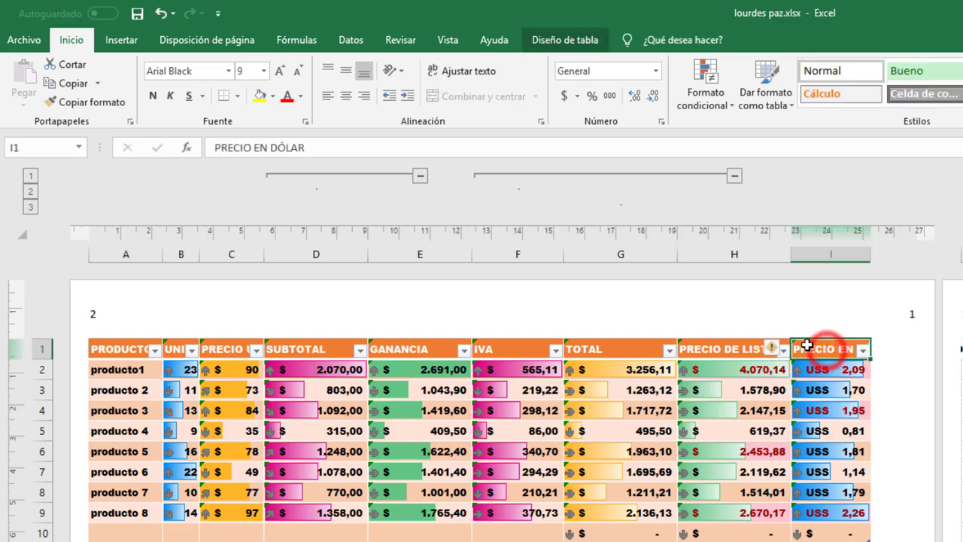
pyautogui.click(301, 72)
pyautogui.click(301, 72)
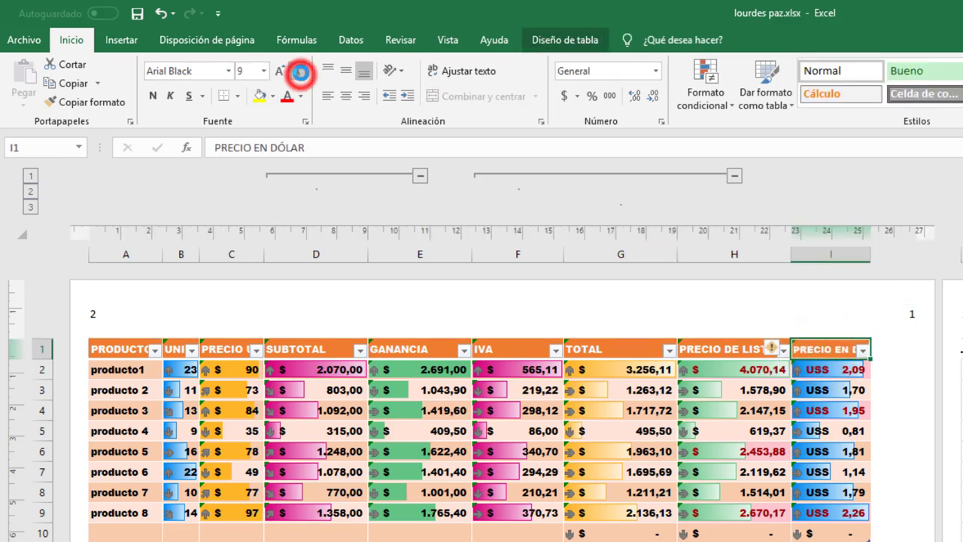
# Narrow column G to about 2,80 cm and widen column I to show the full heading.
pyautogui.click(631, 344)
pyautogui.moveTo(677, 254)
pyautogui.mouseDown()
pyautogui.moveTo(630, 250)
pyautogui.moveTo(666, 254)
pyautogui.mouseUp()
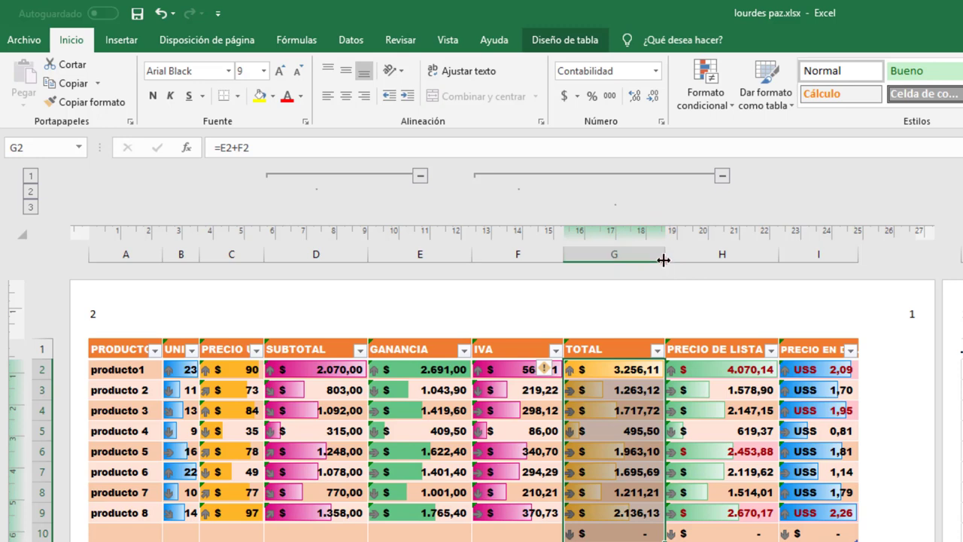
pyautogui.moveTo(665, 261); pyautogui.dragTo(650, 262)
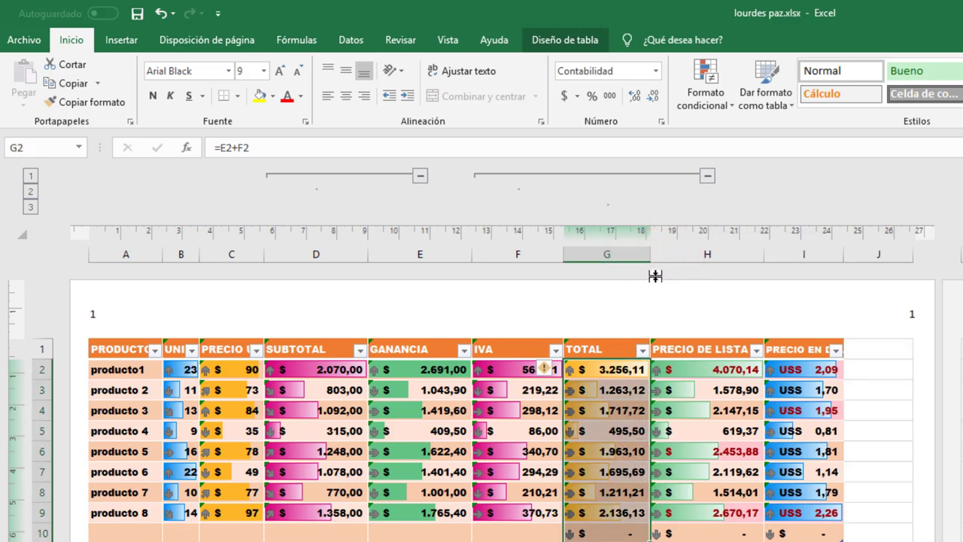
pyautogui.click(796, 429)
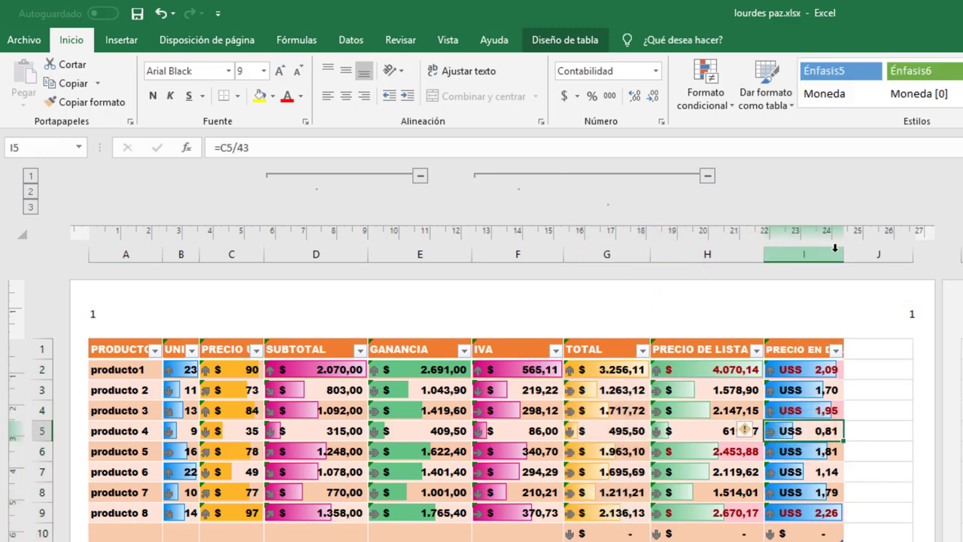
pyautogui.moveTo(847, 253)
pyautogui.mouseDown()
pyautogui.moveTo(905, 254)
pyautogui.moveTo(868, 254)
pyautogui.moveTo(884, 254)
pyautogui.mouseUp()
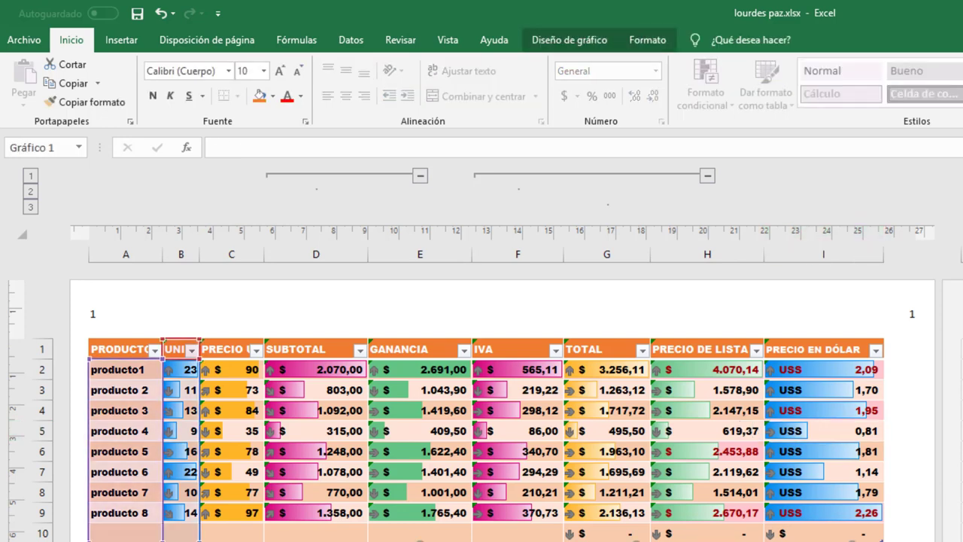
# Insert the sheet name field &[Pestaña] into the centre section of the page header.
pyautogui.click(762, 318)
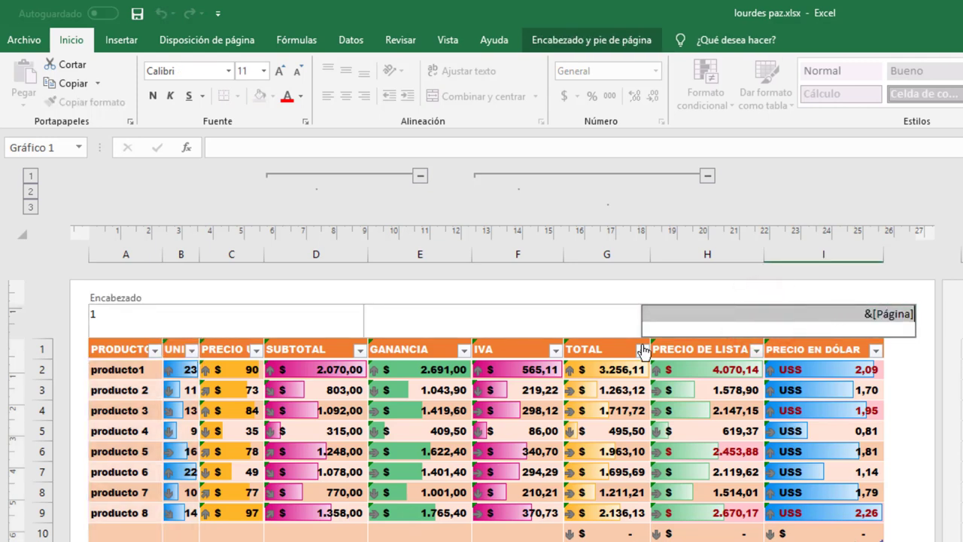
pyautogui.click(132, 315)
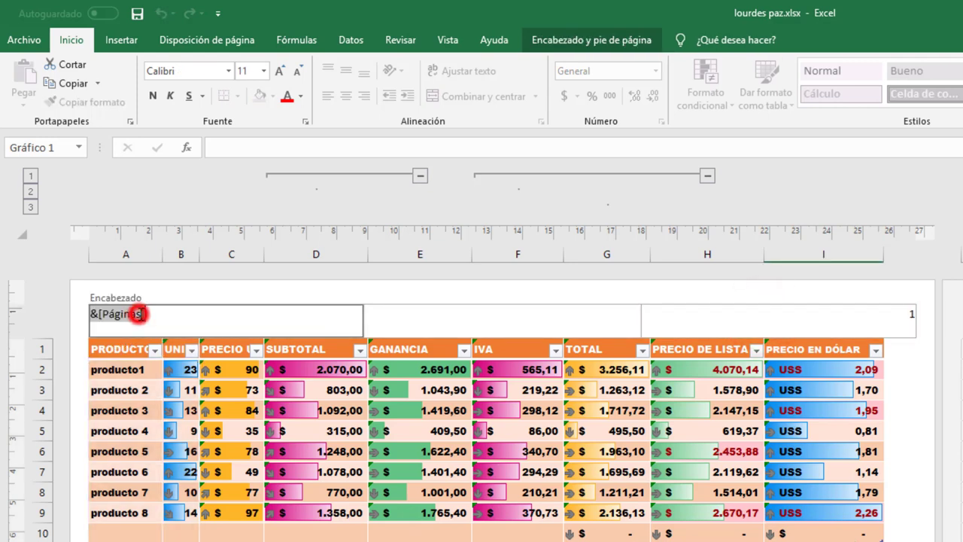
pyautogui.click(404, 318)
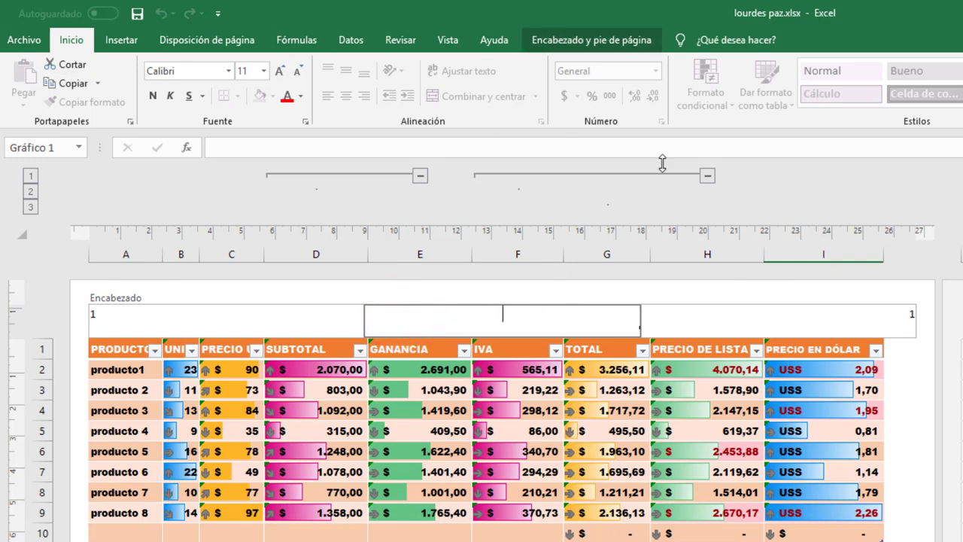
pyautogui.click(585, 45)
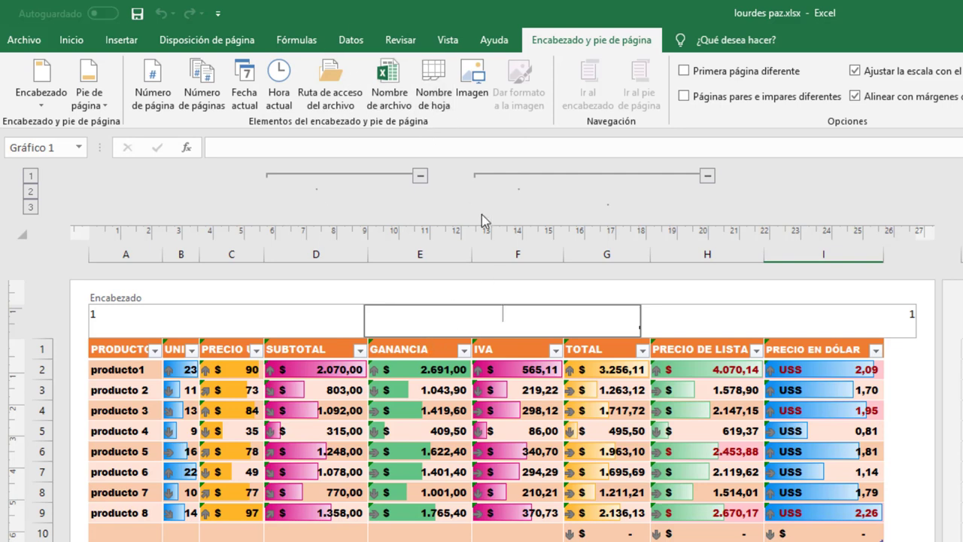
pyautogui.click(431, 97)
# Choose the 24/7/2019 date preset from the Pie de página list as the footer.
pyautogui.click(88, 98)
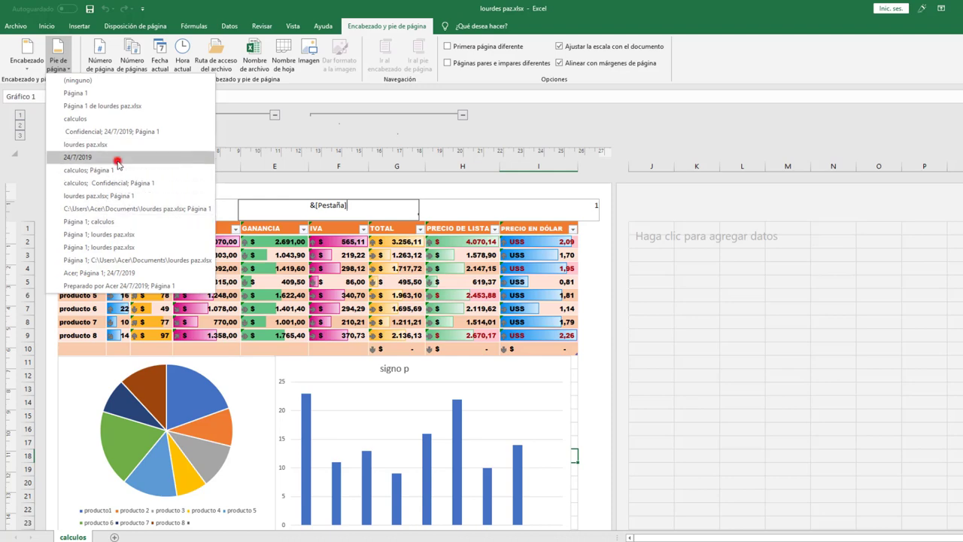
pyautogui.click(117, 161)
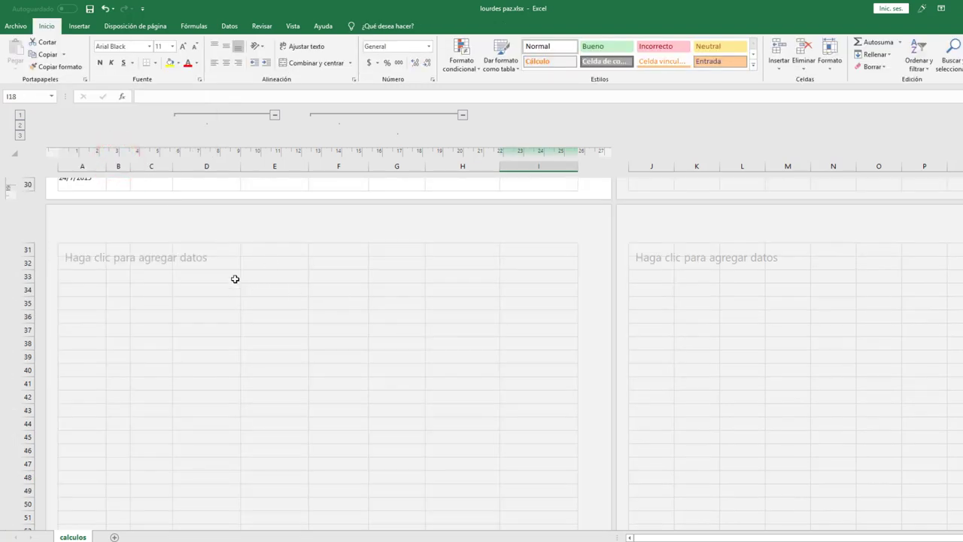
pyautogui.scroll(3, 51, 350)
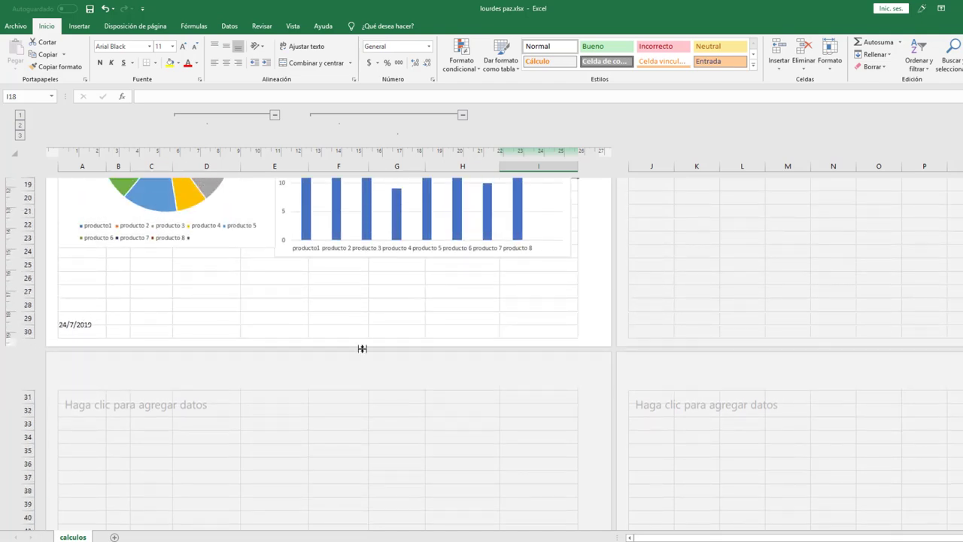
pyautogui.scroll(4, 362, 348)
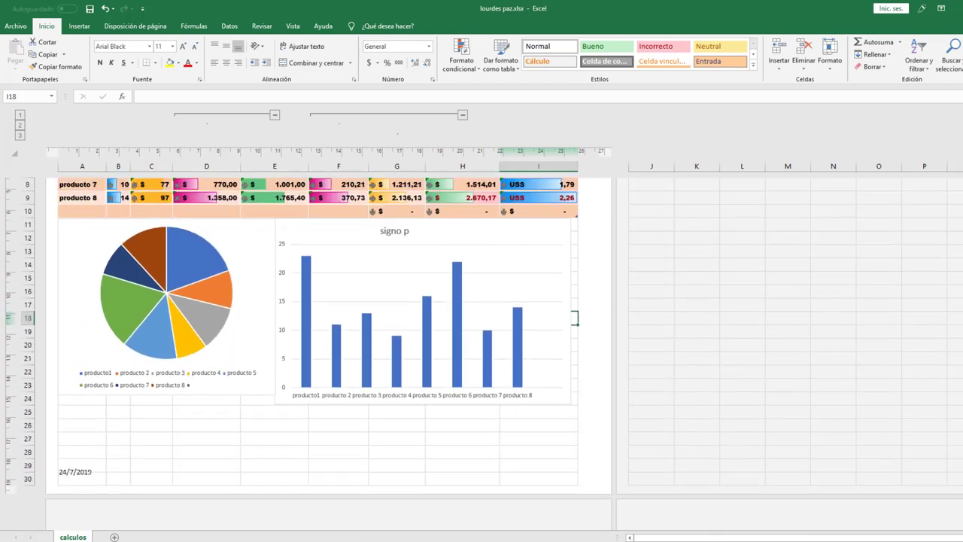
pyautogui.scroll(3, 328, 339)
pyautogui.scroll(-3, 377, 496)
pyautogui.scroll(1, 377, 497)
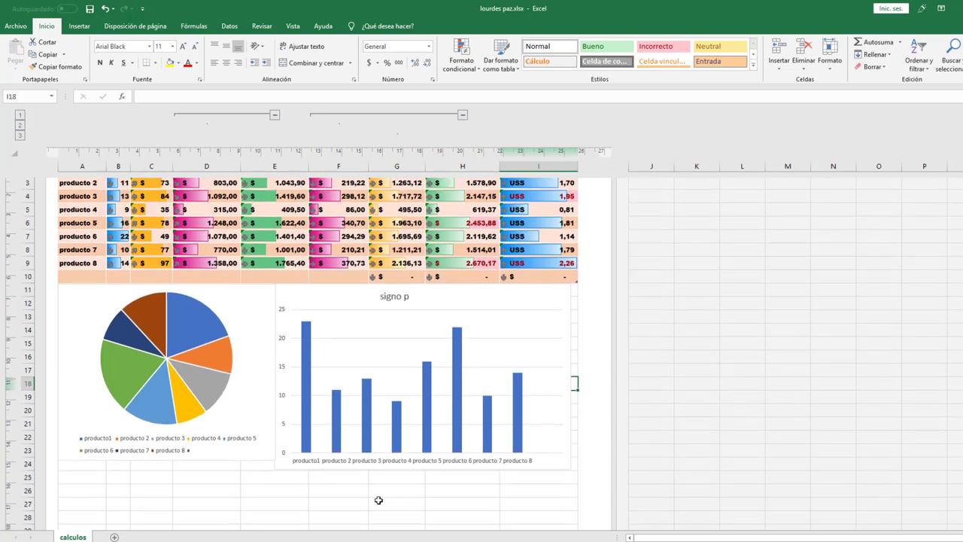
pyautogui.click(184, 477)
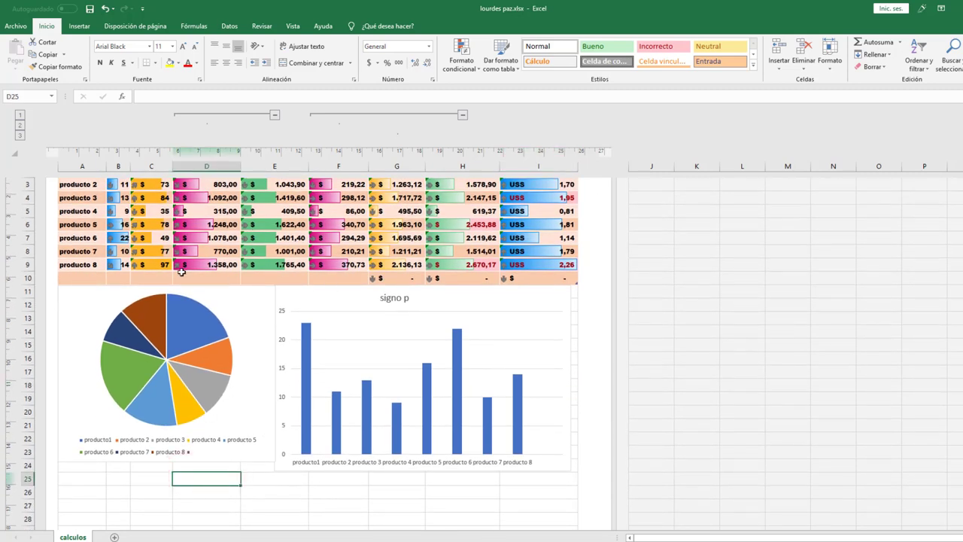
# On Revisar, cancel Proteger hoja and open Proteger libro with structure protection ticked.
pyautogui.click(18, 29)
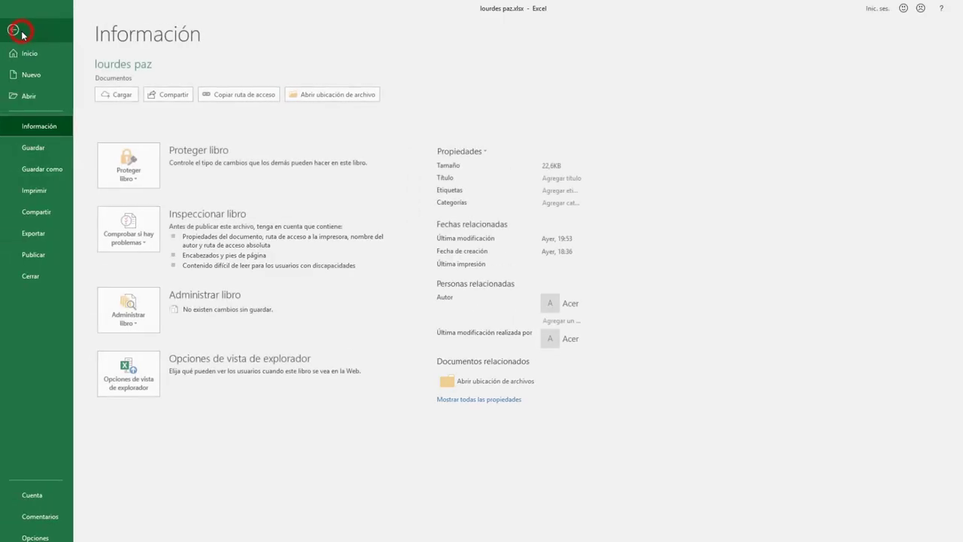
pyautogui.click(19, 30)
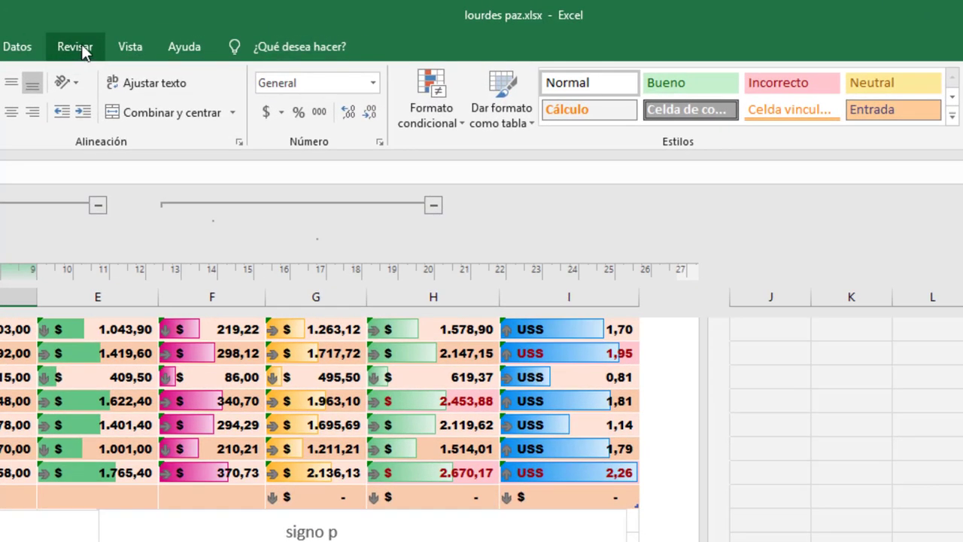
pyautogui.click(75, 47)
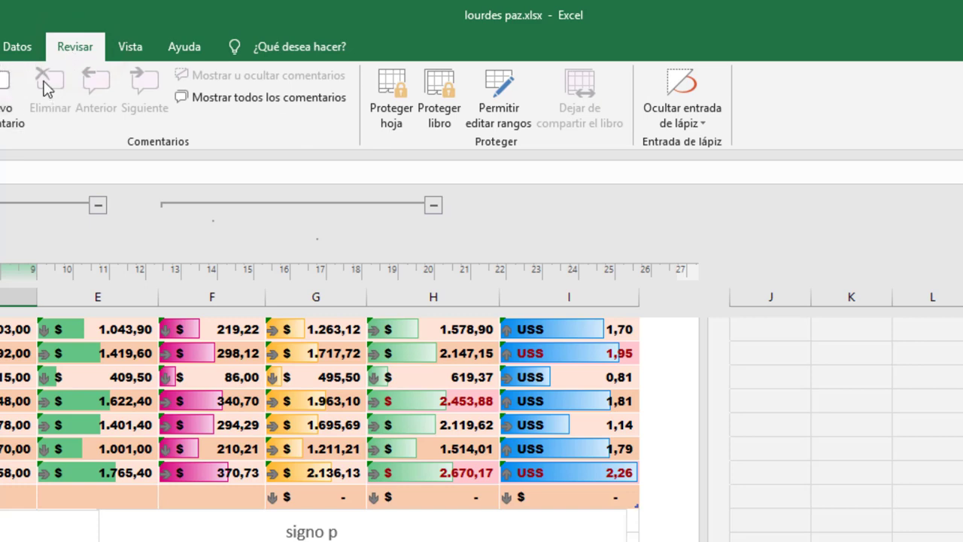
pyautogui.click(391, 108)
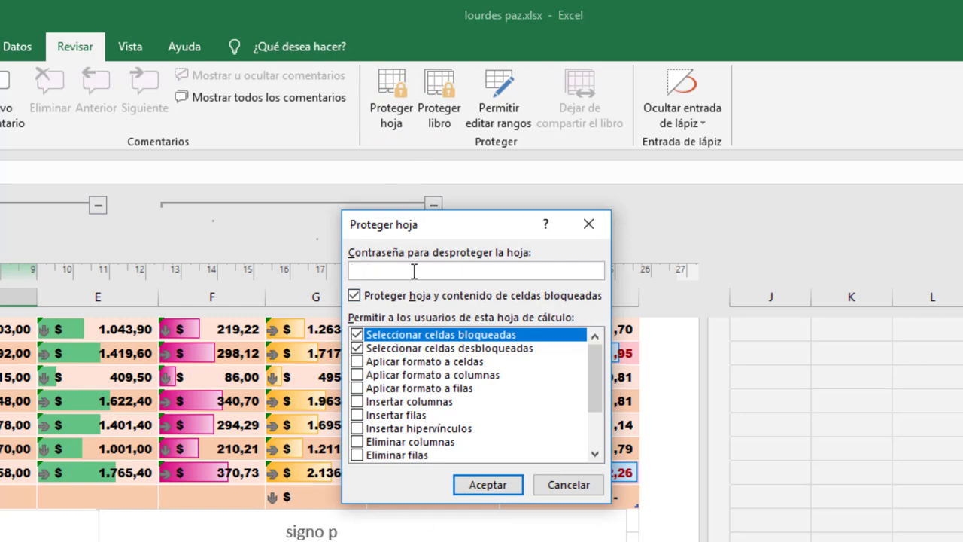
pyautogui.click(568, 484)
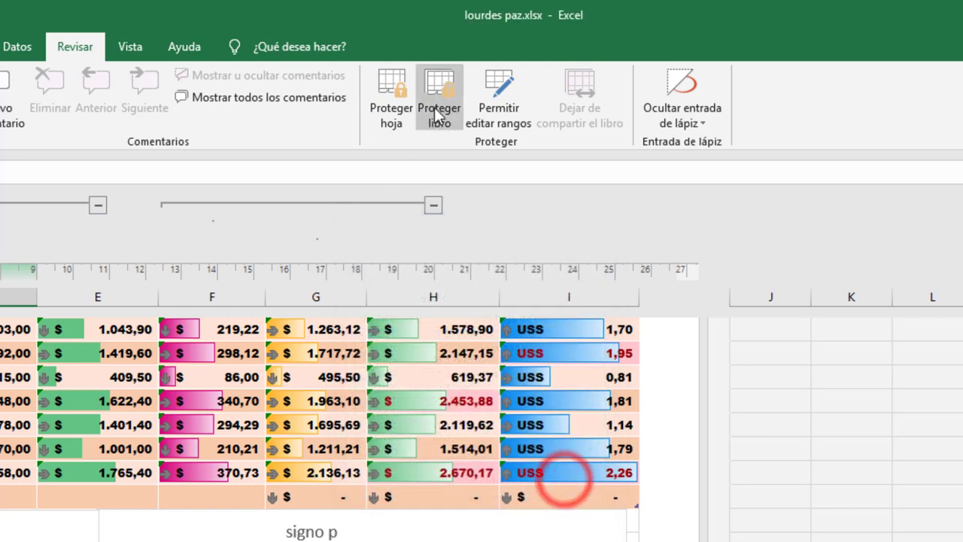
pyautogui.click(437, 107)
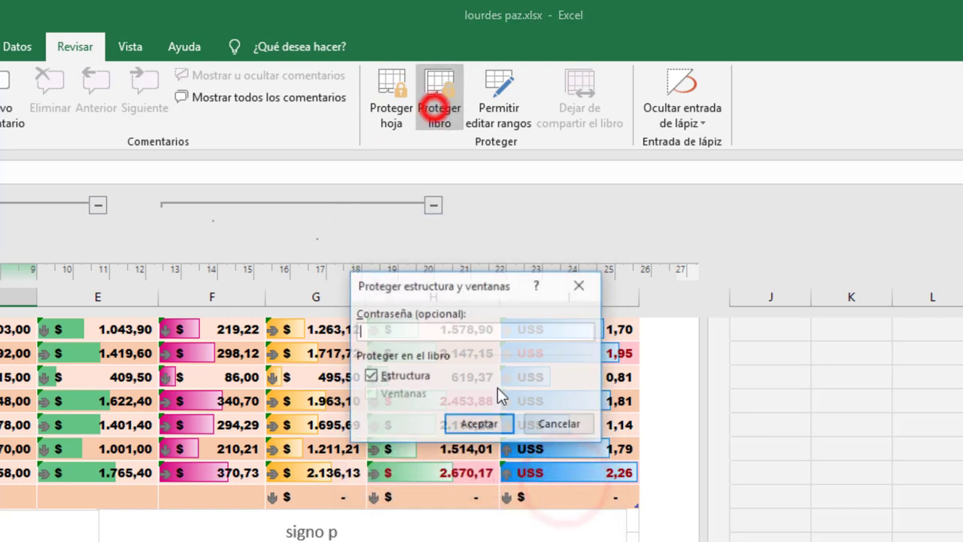
# Cancel workbook protection and select the sales table from A1 to I9.
pyautogui.click(571, 424)
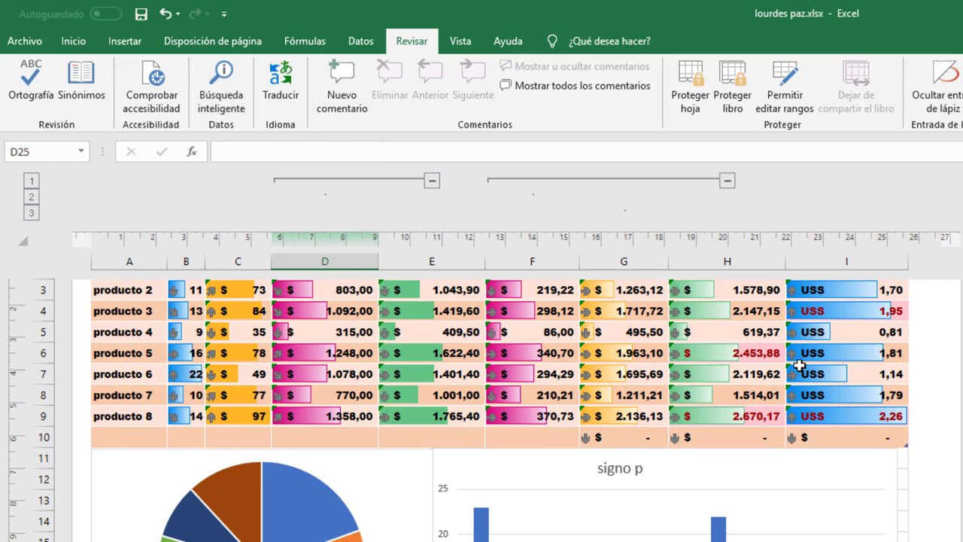
pyautogui.scroll(3, 395, 384)
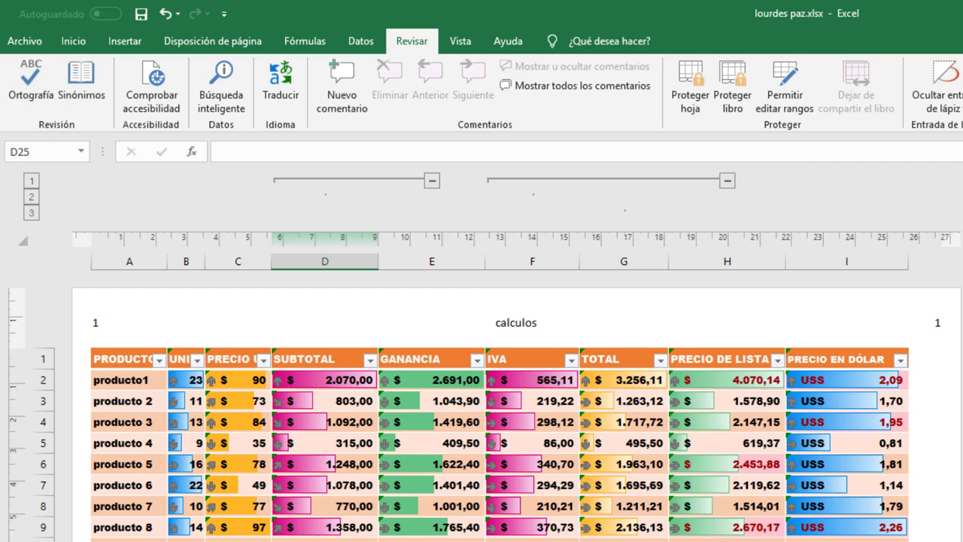
pyautogui.click(140, 438)
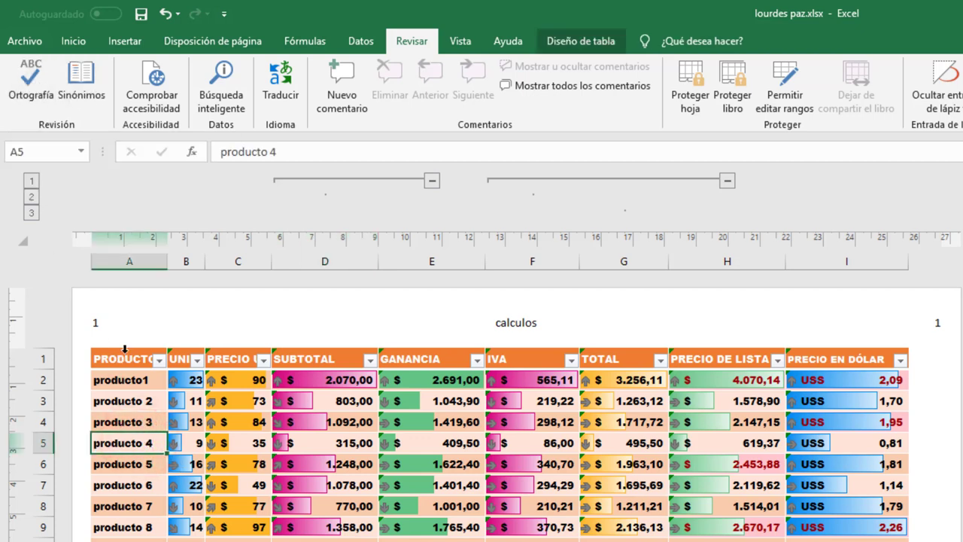
pyautogui.moveTo(128, 359); pyautogui.dragTo(823, 536)
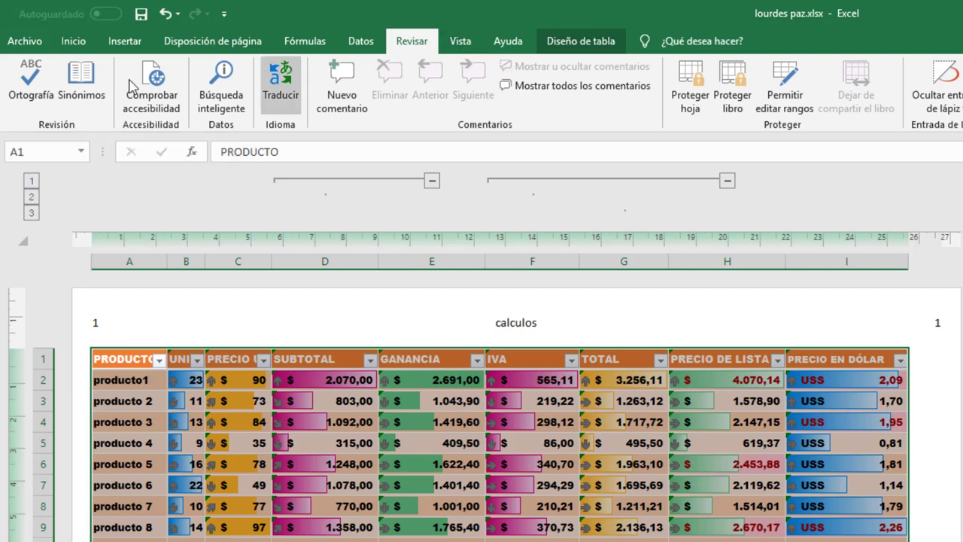
# Run the Ortografía spell check twice, restarting from the sheet's start, and dismiss both completion notices.
pyautogui.click(46, 88)
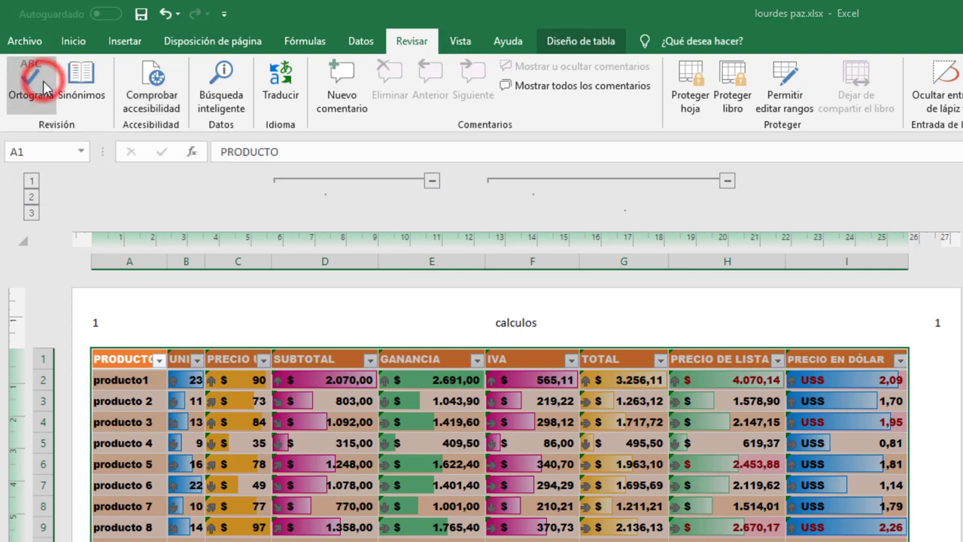
pyautogui.click(804, 491)
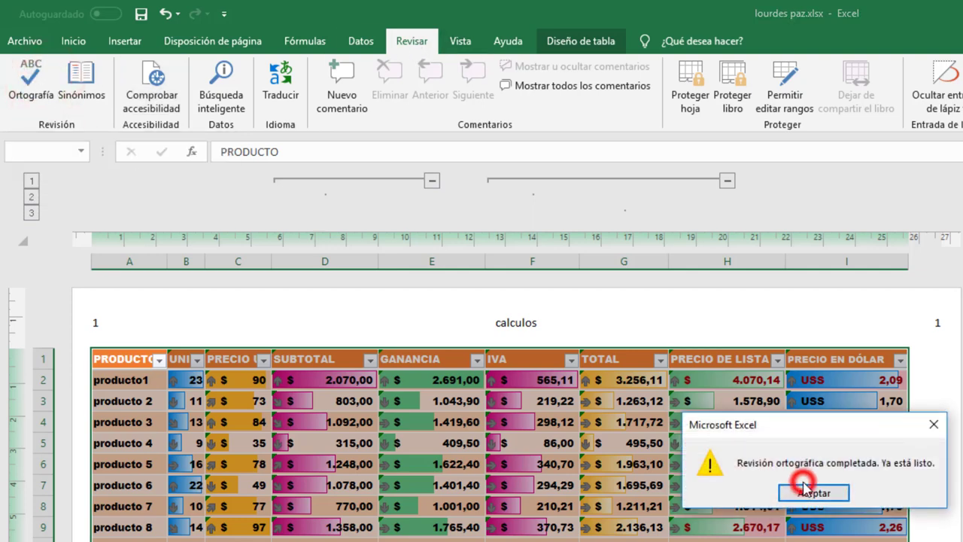
pyautogui.click(136, 405)
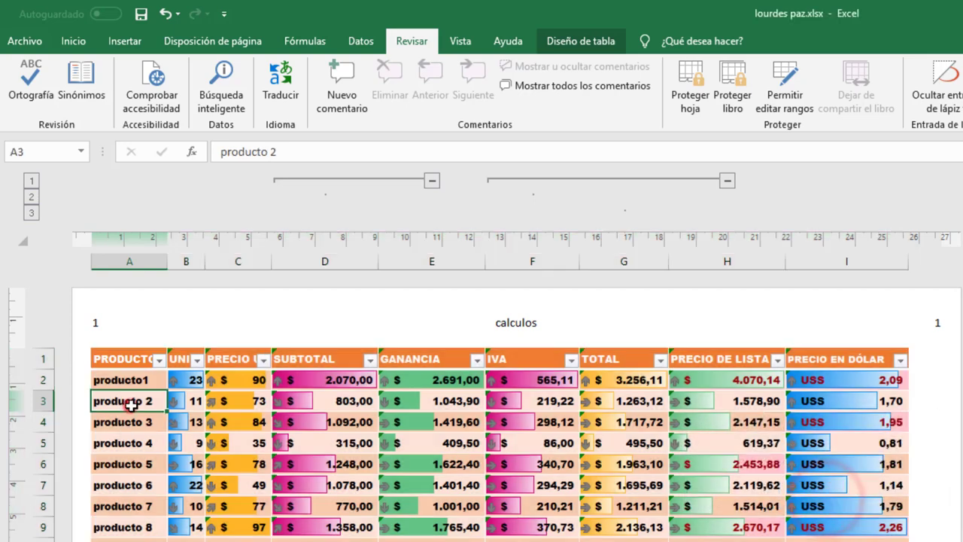
pyautogui.click(25, 95)
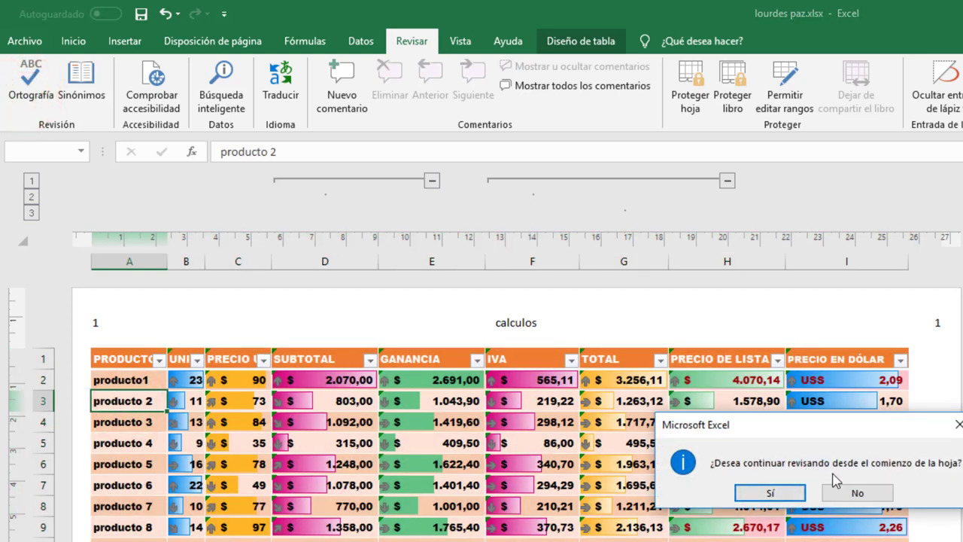
pyautogui.click(770, 493)
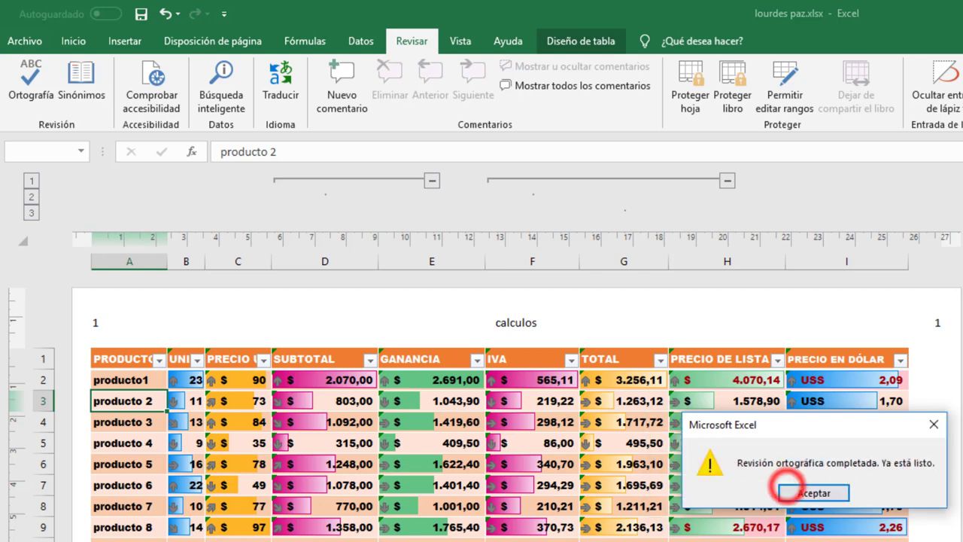
pyautogui.click(811, 490)
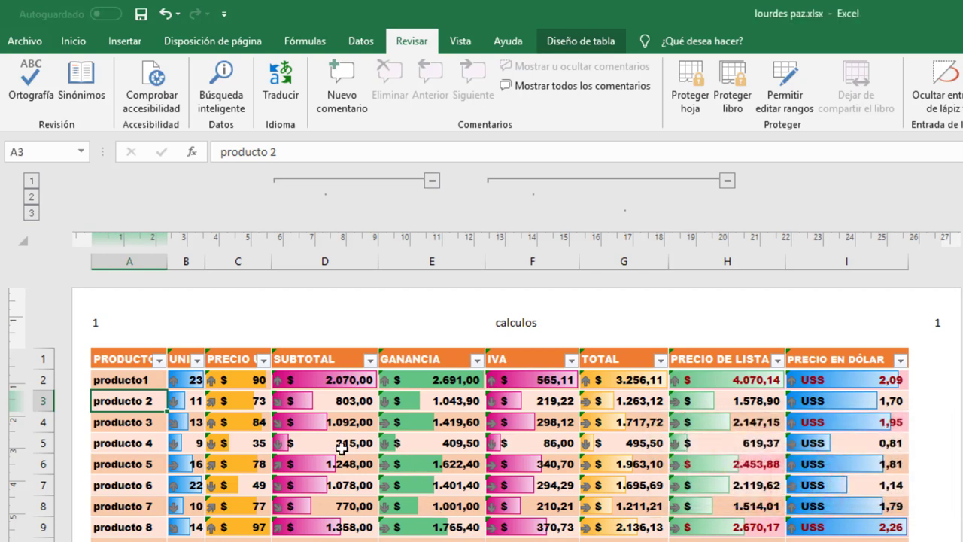
pyautogui.click(426, 360)
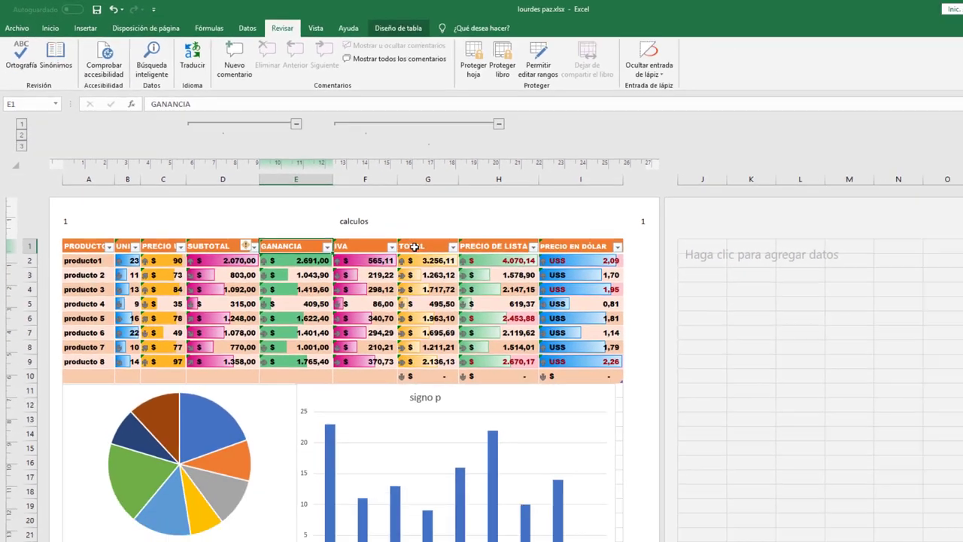
# Add a new comment to the producto 6 cell in A7.
pyautogui.click(440, 217)
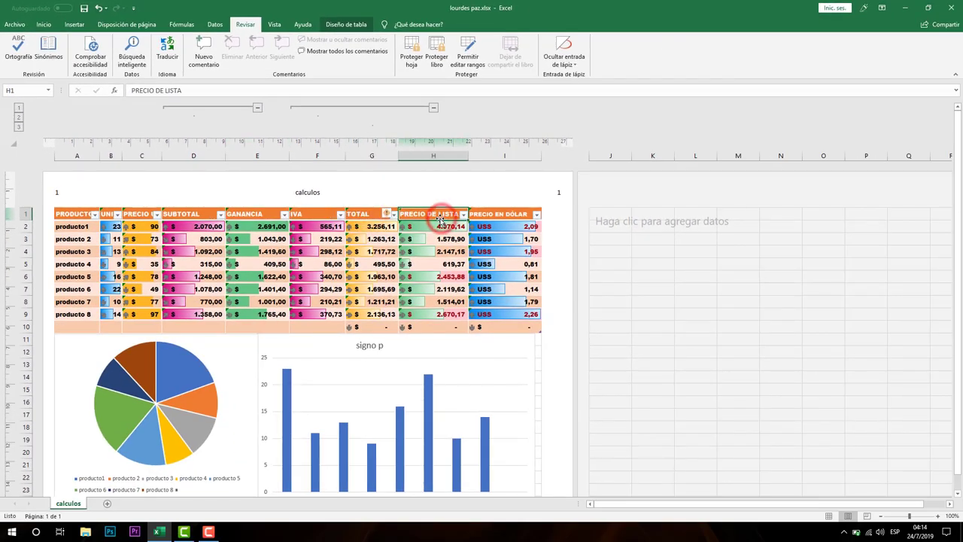
pyautogui.click(79, 218)
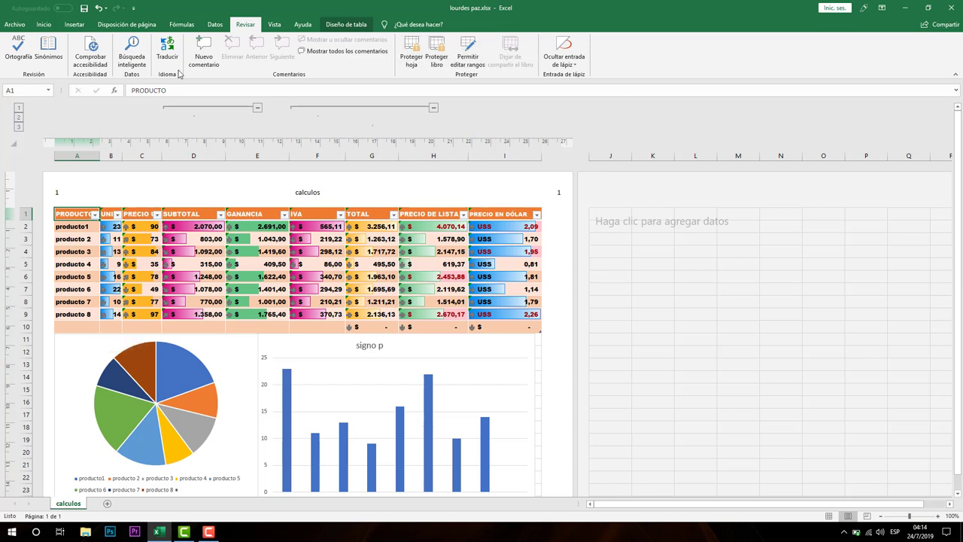
pyautogui.click(76, 289)
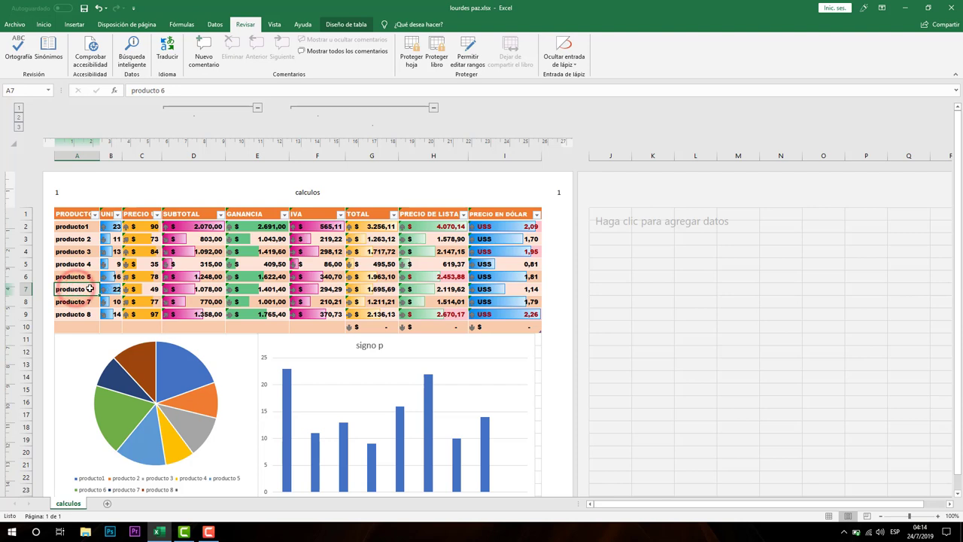
pyautogui.click(204, 52)
pyautogui.write('pppp')
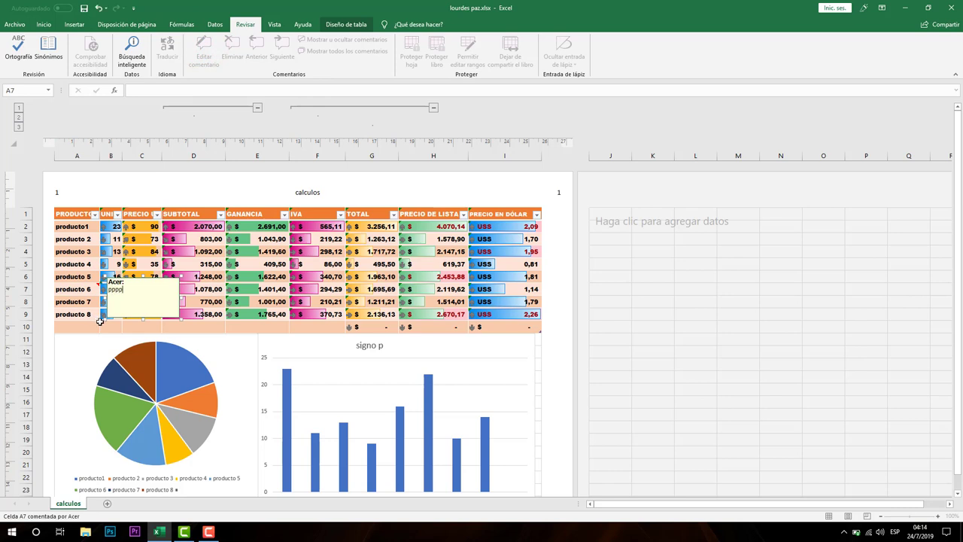
pyautogui.click(249, 310)
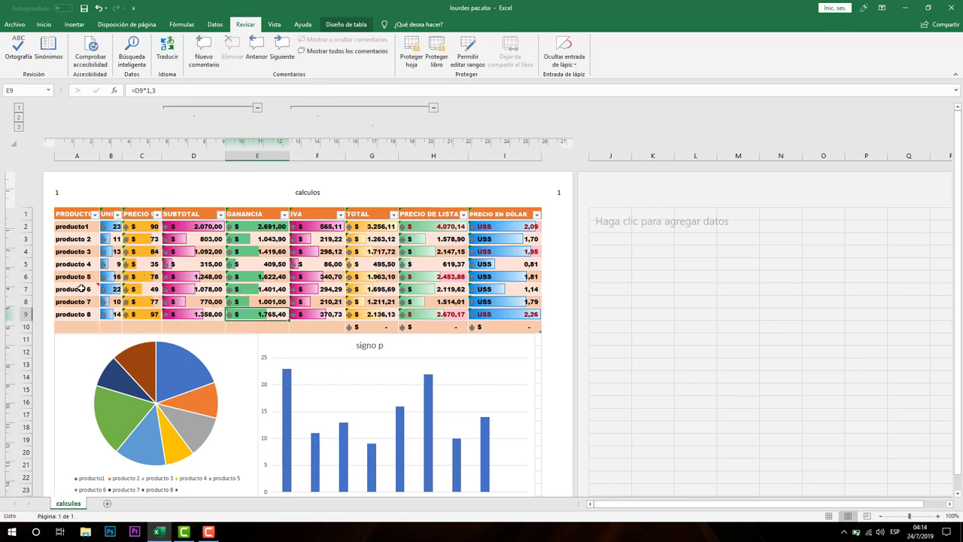
# Inspect the formulas in cells E4, H7 and E7, returning to the Disposición de página tab.
pyautogui.click(251, 254)
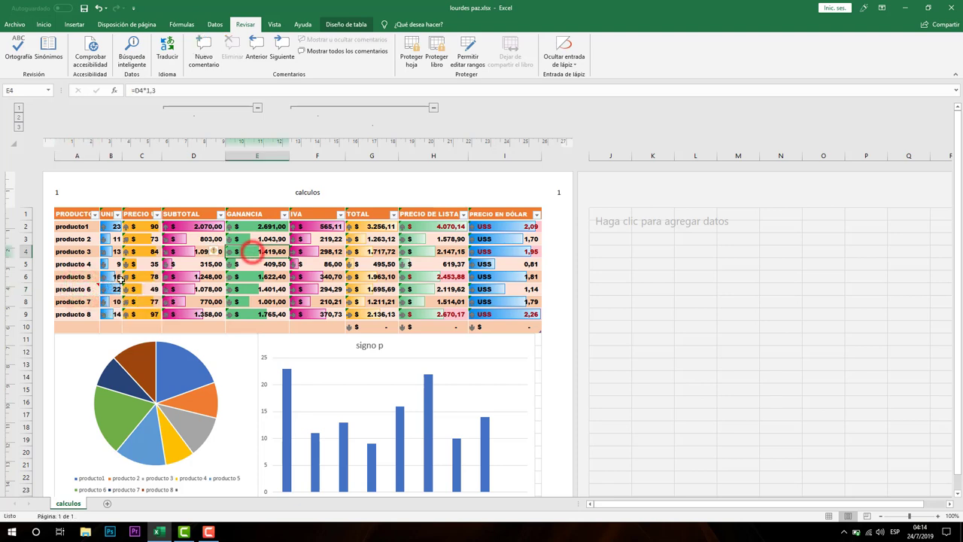
pyautogui.click(84, 289)
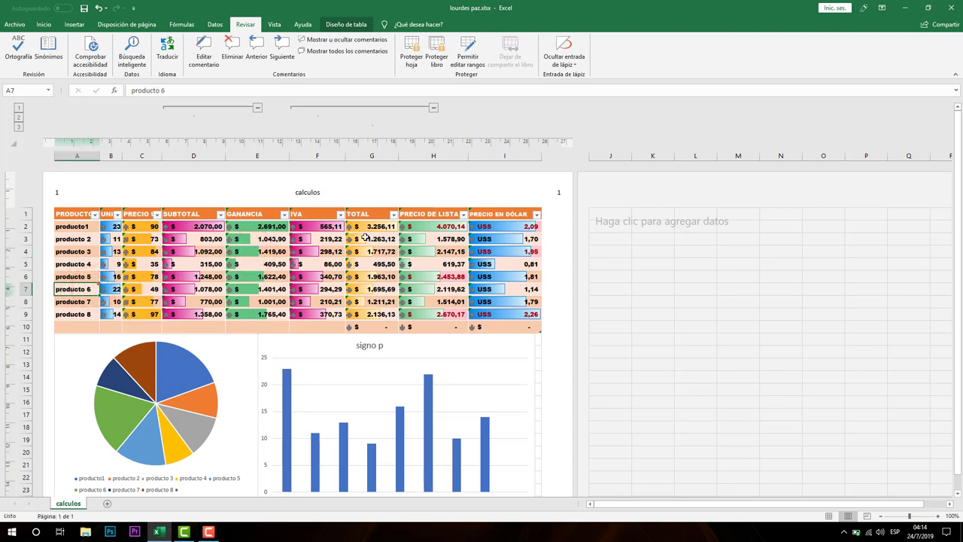
pyautogui.click(412, 291)
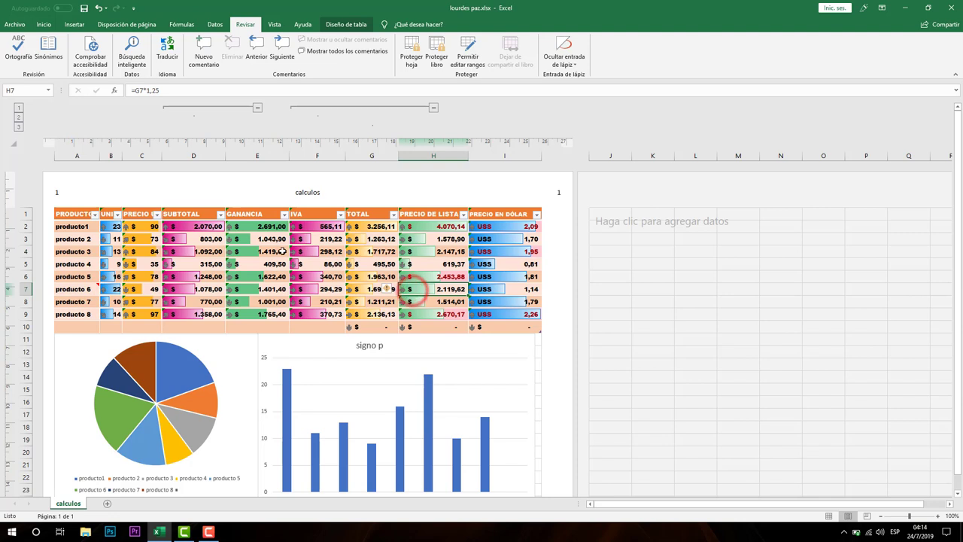
pyautogui.click(286, 289)
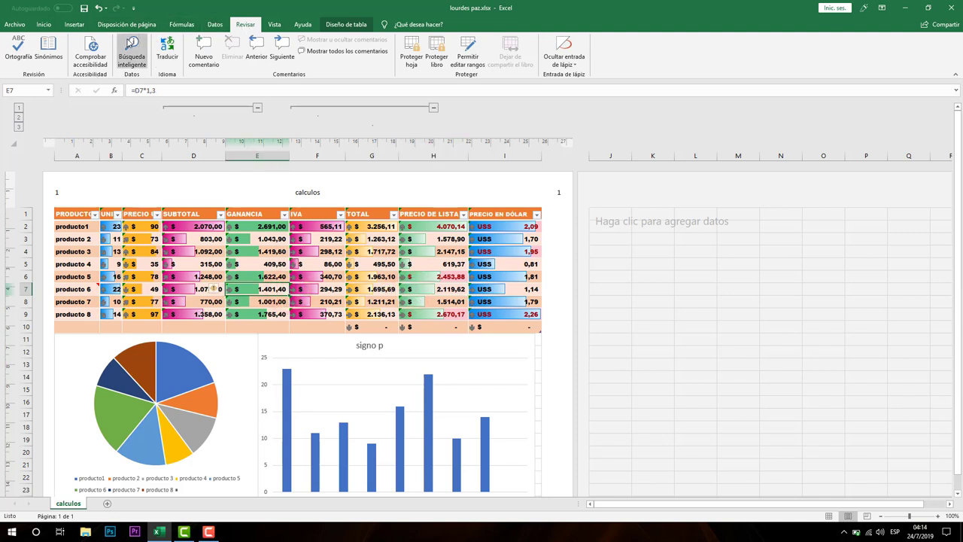
pyautogui.click(139, 25)
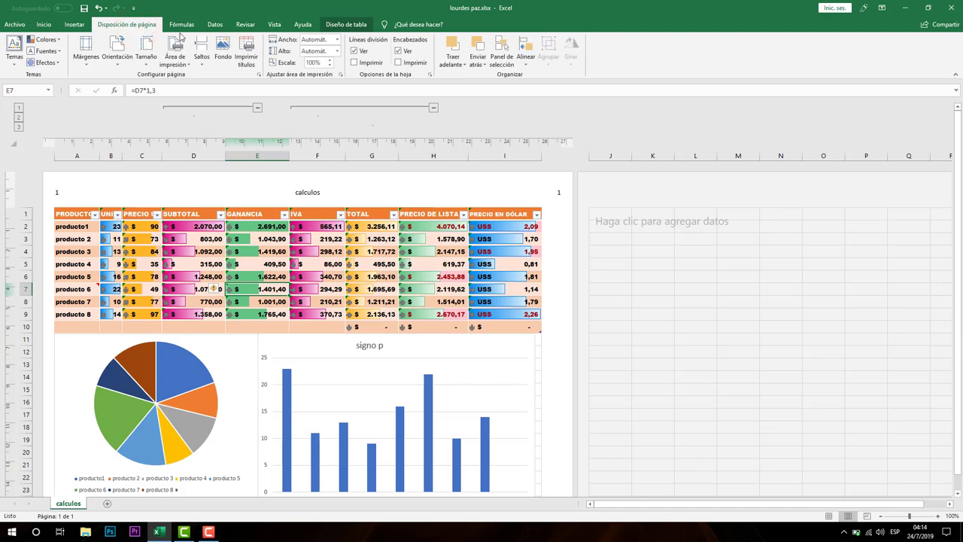
pyautogui.click(244, 24)
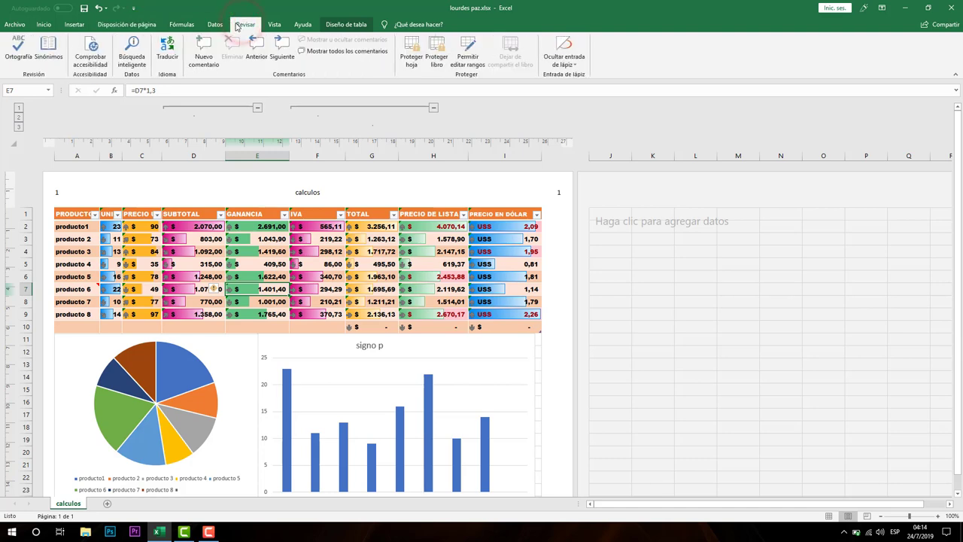
pyautogui.click(141, 24)
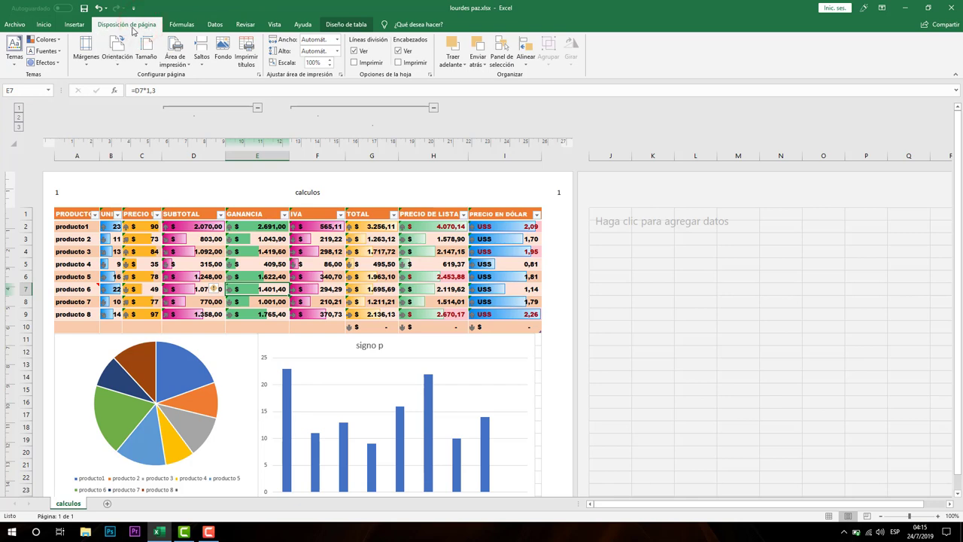
pyautogui.click(183, 64)
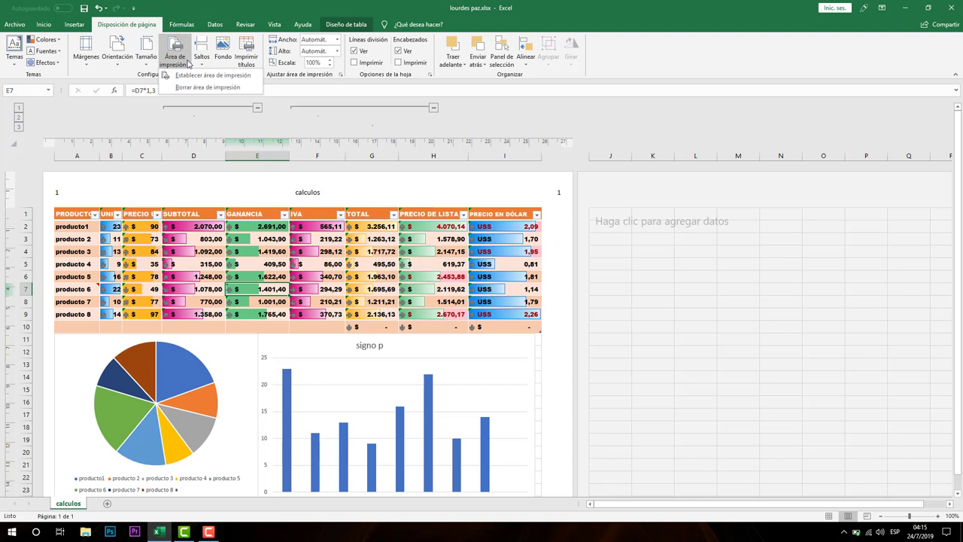
pyautogui.click(188, 61)
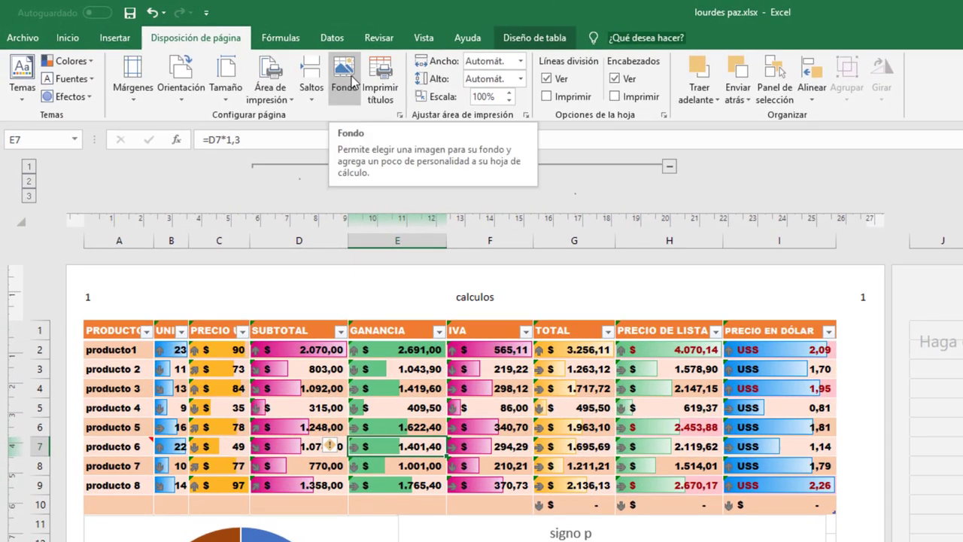
pyautogui.click(352, 80)
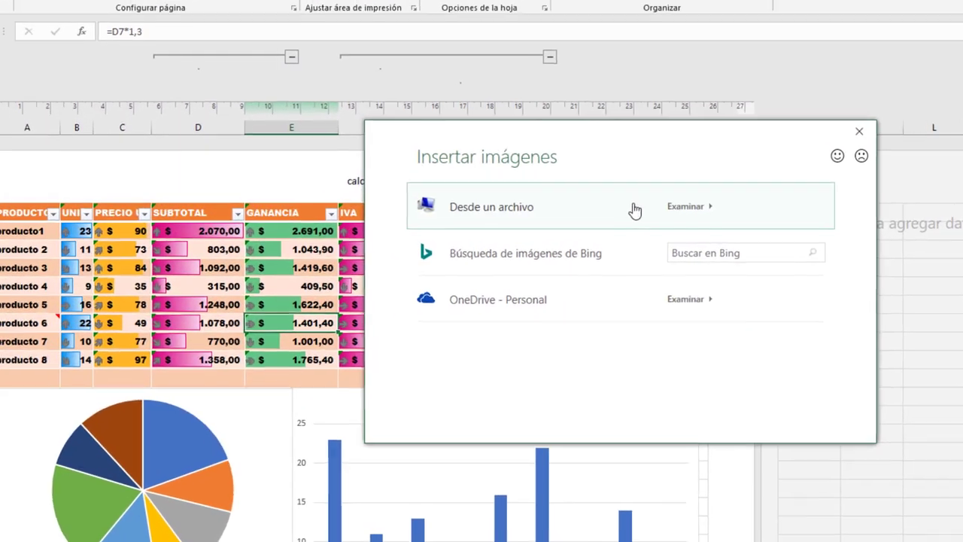
pyautogui.click(634, 211)
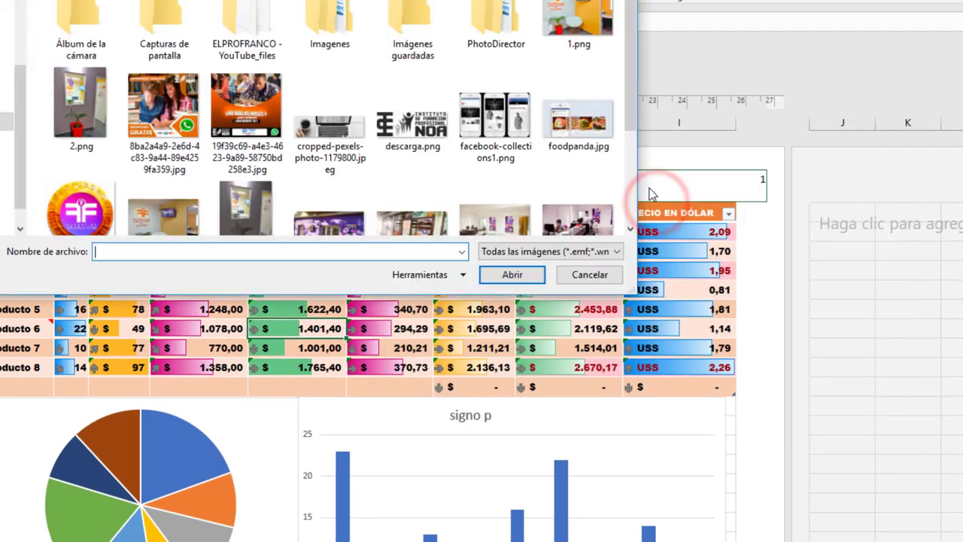
pyautogui.doubleClick(475, 127)
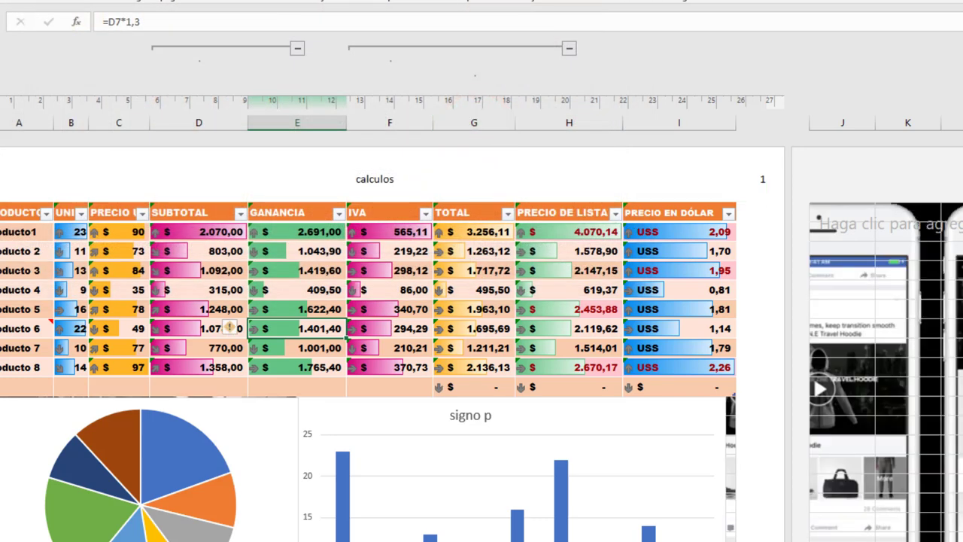
pyautogui.hotkey('ctrl', 'z')
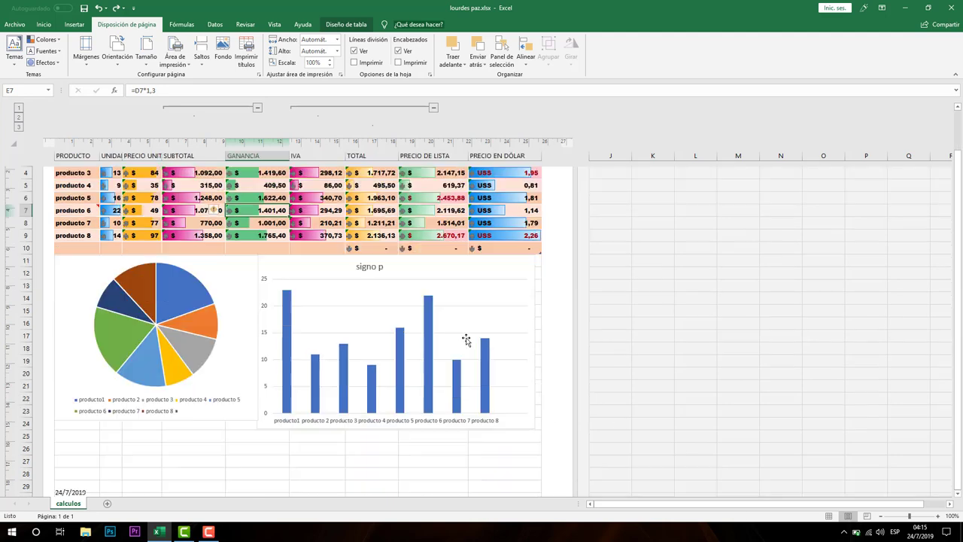
# Move the signo p bar chart slightly right and down to line up with the pie chart.
pyautogui.scroll(-2, 487, 347)
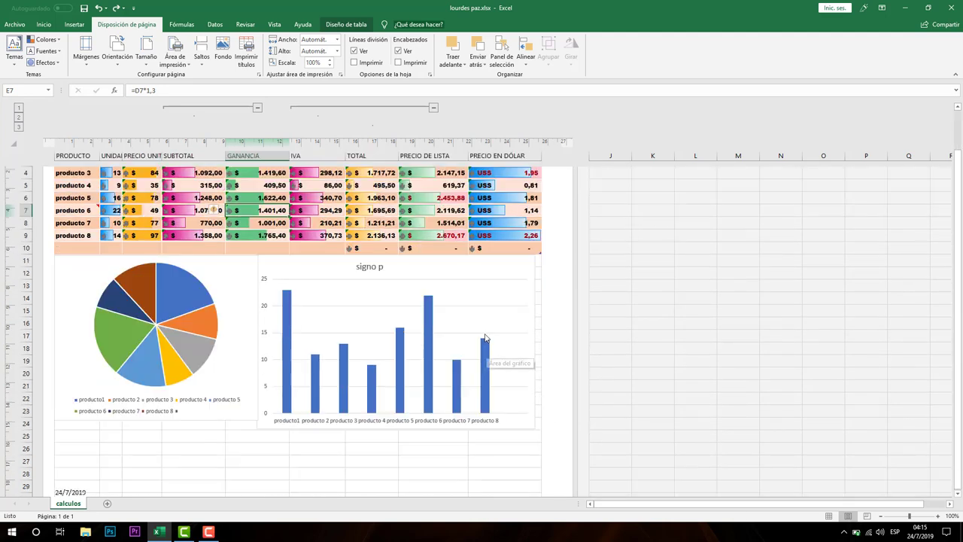
pyautogui.click(519, 363)
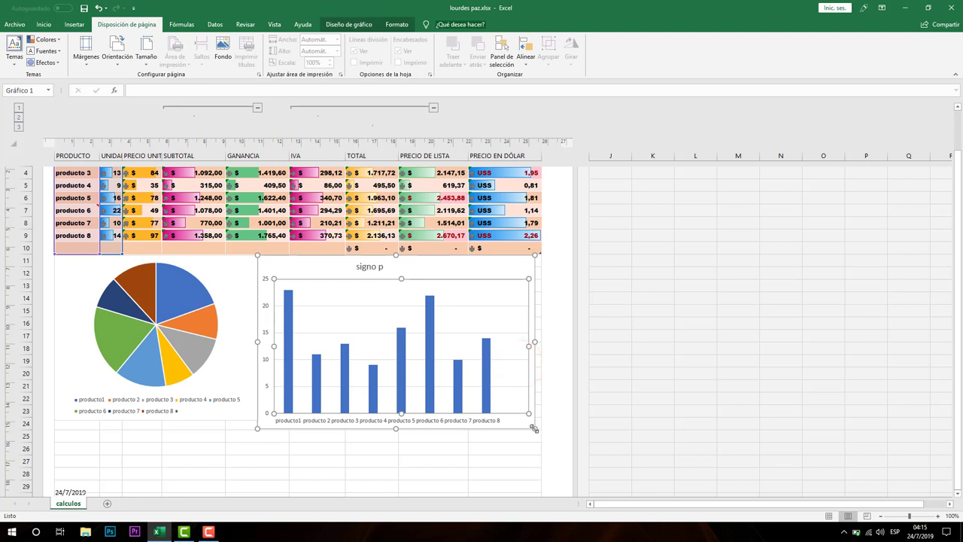
pyautogui.moveTo(535, 426); pyautogui.dragTo(368, 459)
pyautogui.press('Escape')
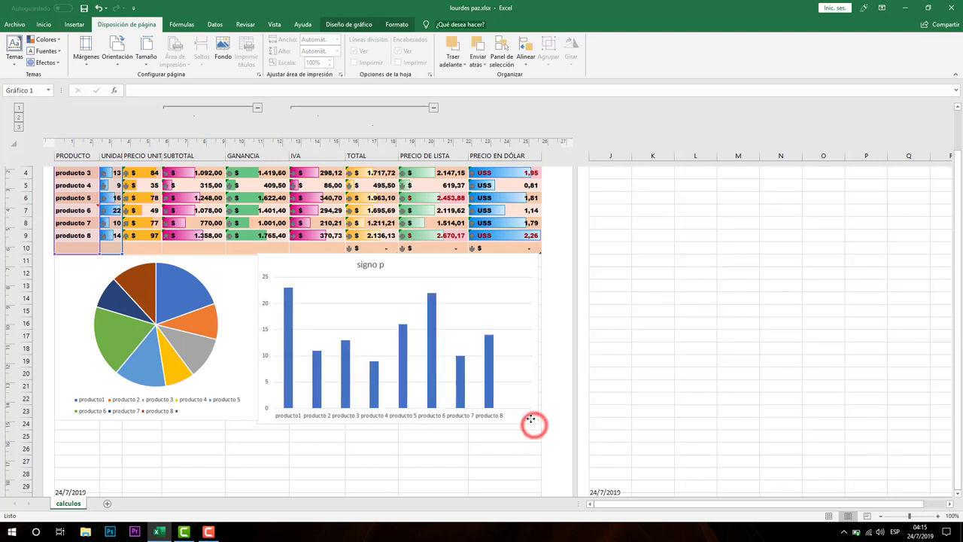
pyautogui.moveTo(534, 426); pyautogui.dragTo(531, 418)
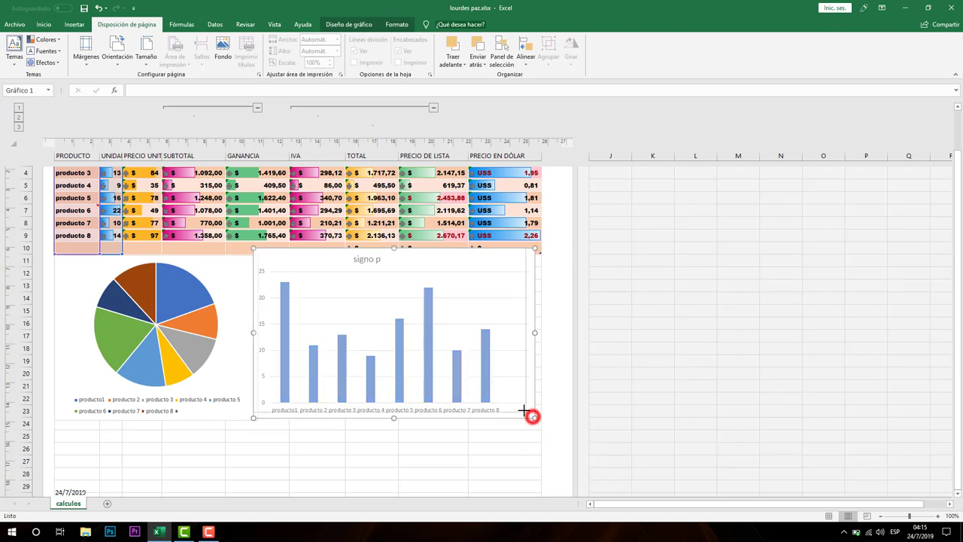
pyautogui.moveTo(473, 264); pyautogui.dragTo(482, 271)
pyautogui.click(315, 453)
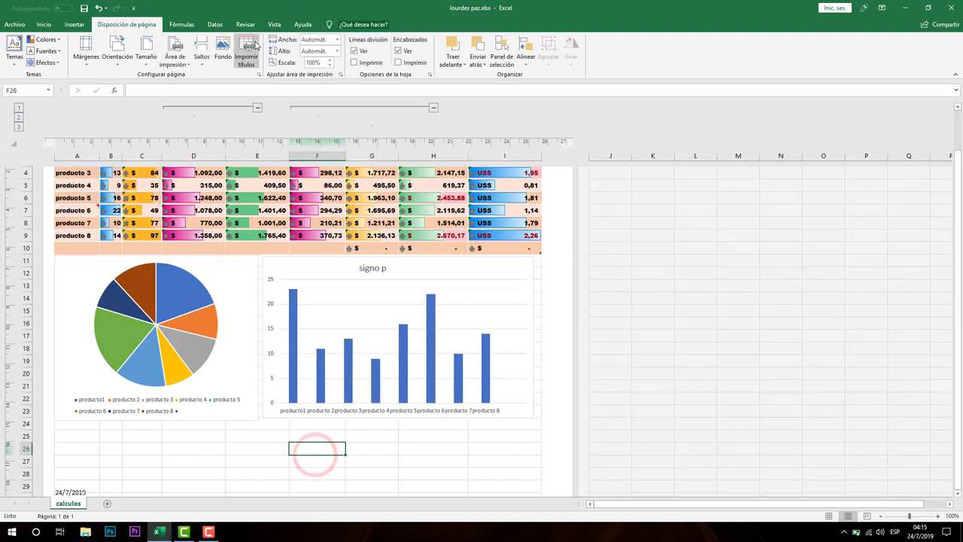
# Search Bing images for 'degradado' as a sheet background, unticking Creative Commons only.
pyautogui.click(223, 49)
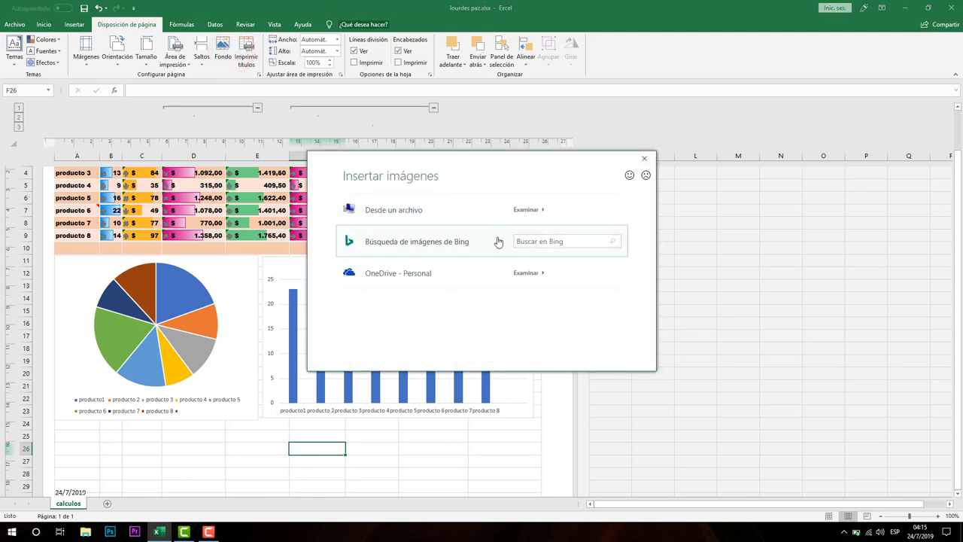
pyautogui.click(527, 241)
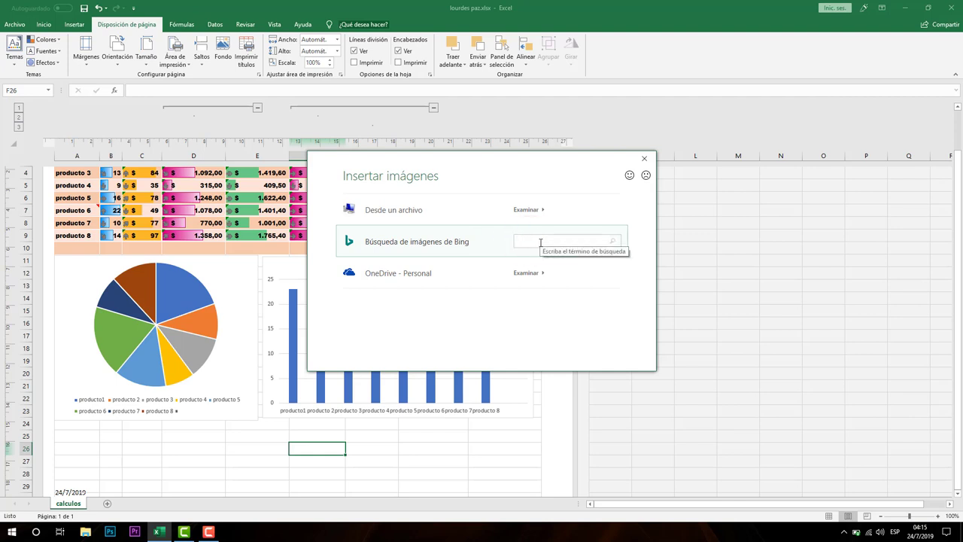
pyautogui.write('degradado')
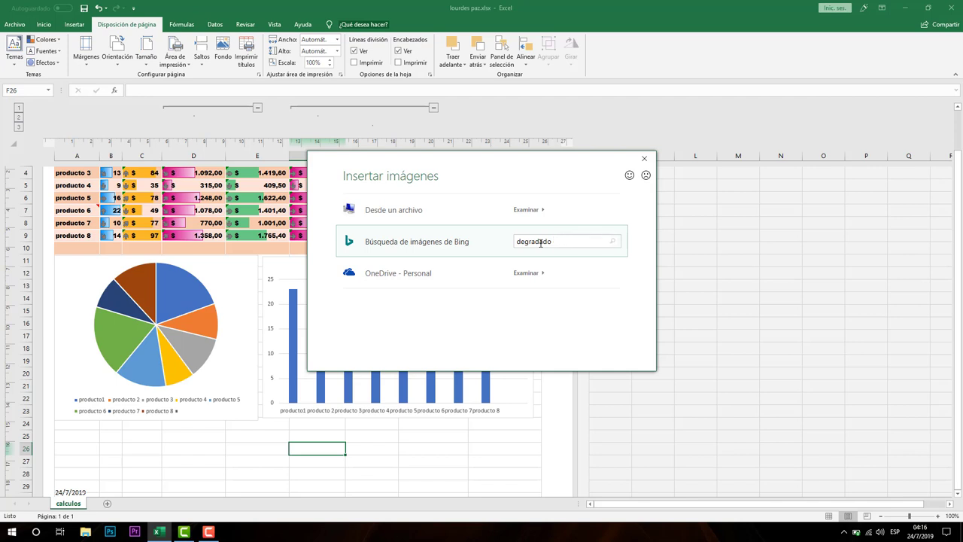
pyautogui.press('Return')
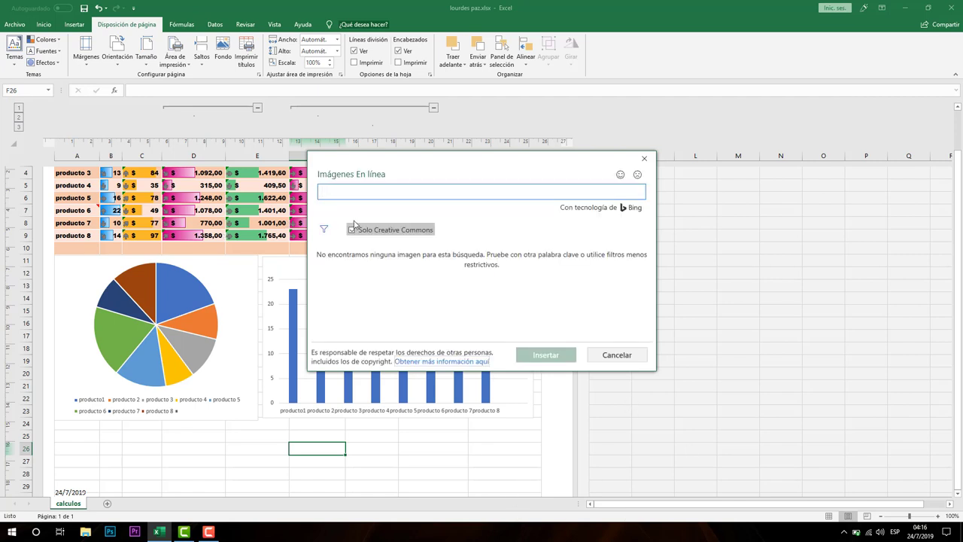
pyautogui.click(352, 230)
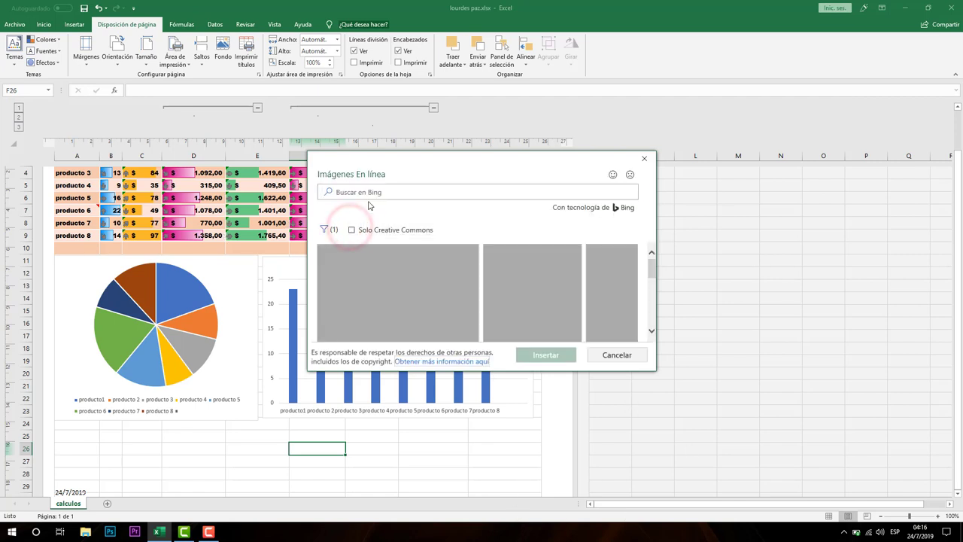
# Search for 'fondo' and insert the green geometric image as the background.
pyautogui.click(426, 192)
pyautogui.write('fondo')
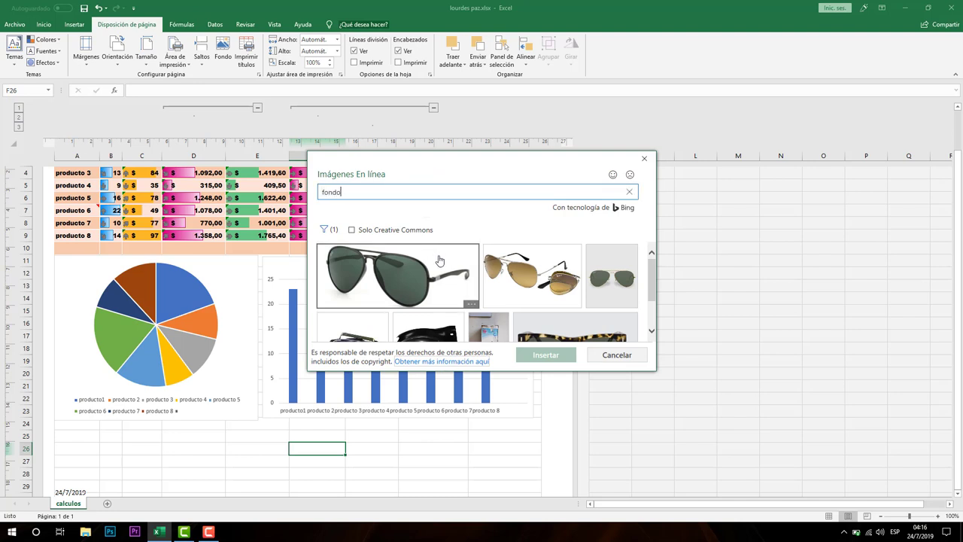
pyautogui.press('Return')
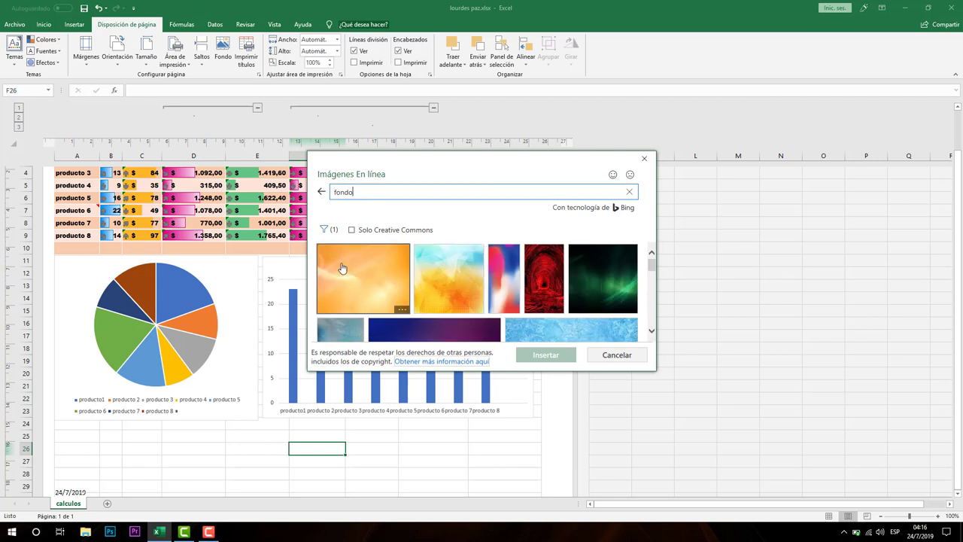
pyautogui.scroll(-2, 376, 294)
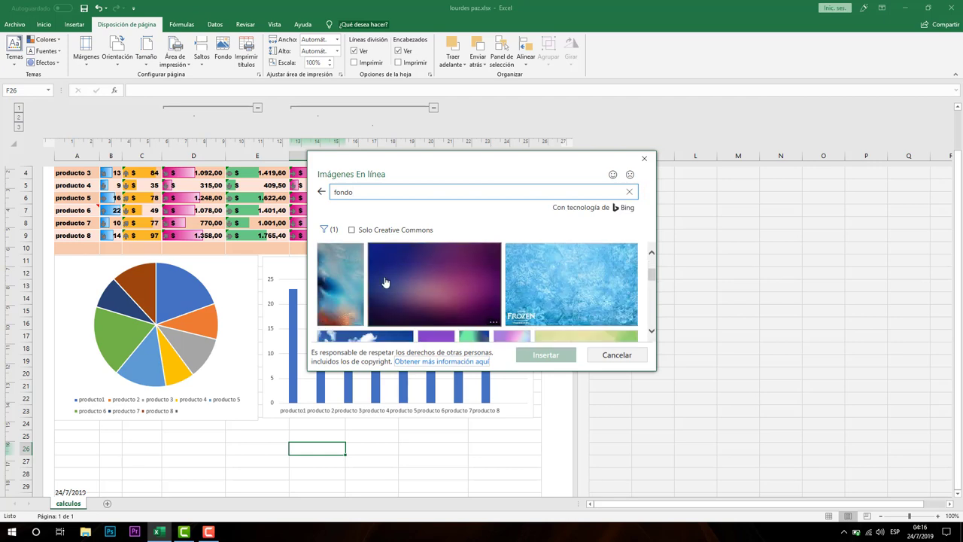
pyautogui.scroll(-1, 391, 280)
pyautogui.scroll(-2, 399, 275)
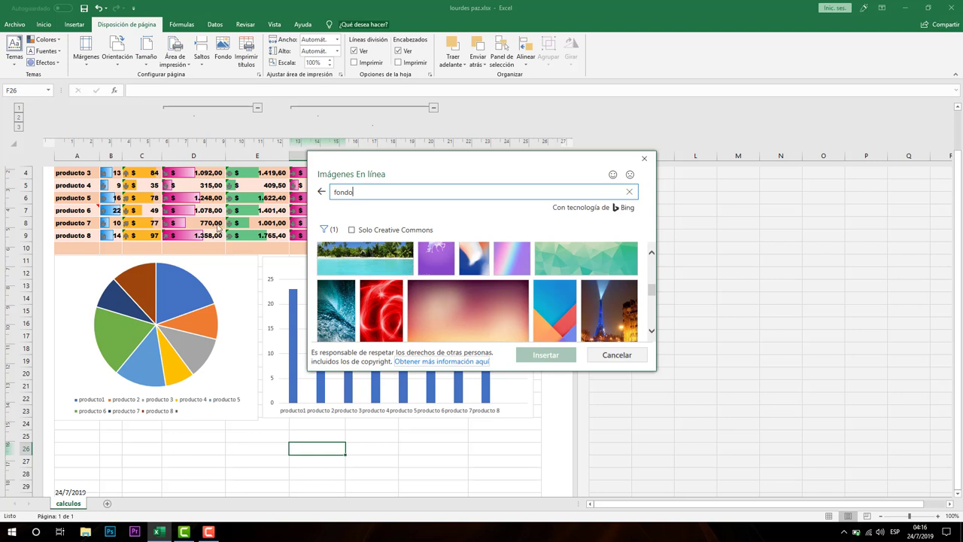
pyautogui.scroll(-2, 482, 301)
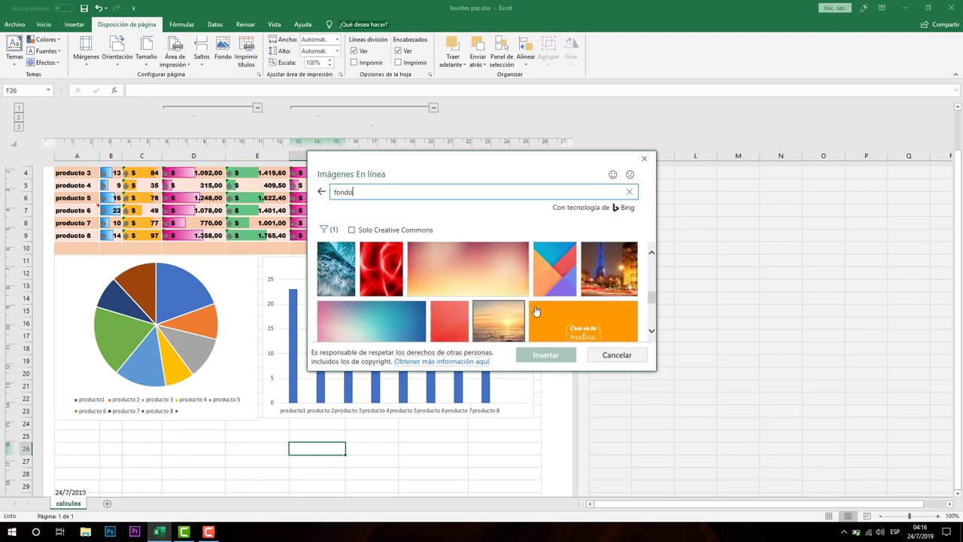
pyautogui.scroll(-1, 476, 287)
pyautogui.scroll(-1, 475, 287)
pyautogui.scroll(2, 476, 288)
pyautogui.scroll(2, 476, 287)
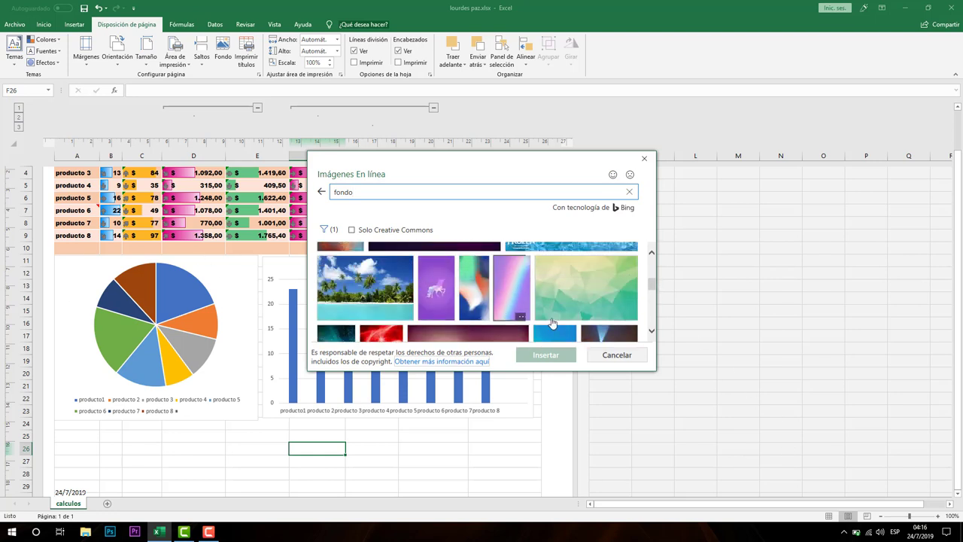
pyautogui.click(562, 289)
pyautogui.click(557, 354)
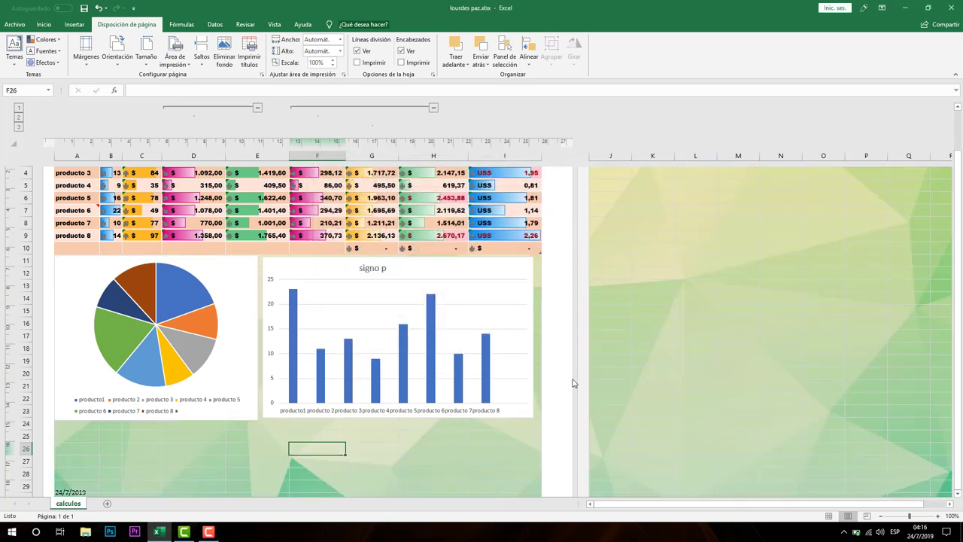
# Nudge the signo p bar chart, then the pie chart, slightly right to align them.
pyautogui.scroll(2, 396, 452)
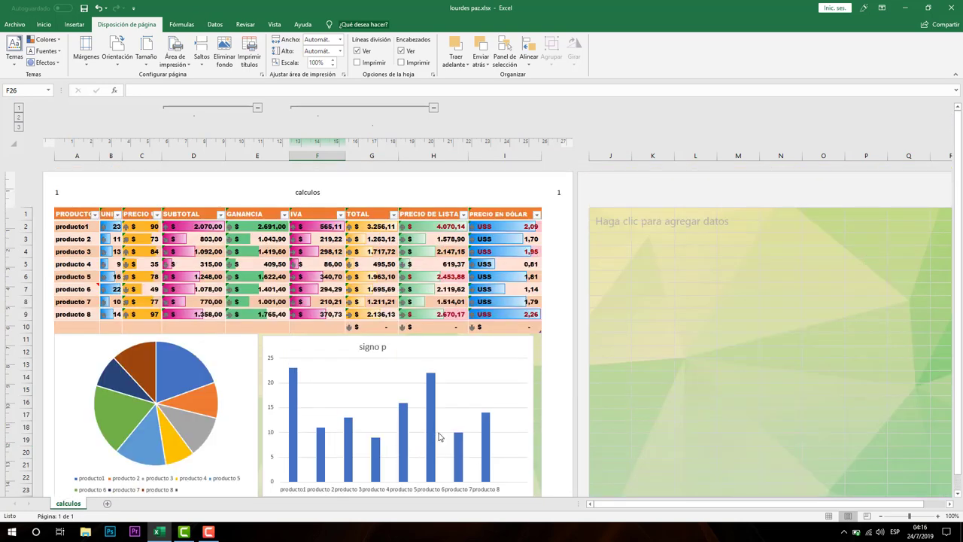
pyautogui.scroll(-4, 476, 444)
pyautogui.scroll(2, 480, 432)
pyautogui.scroll(-1, 480, 432)
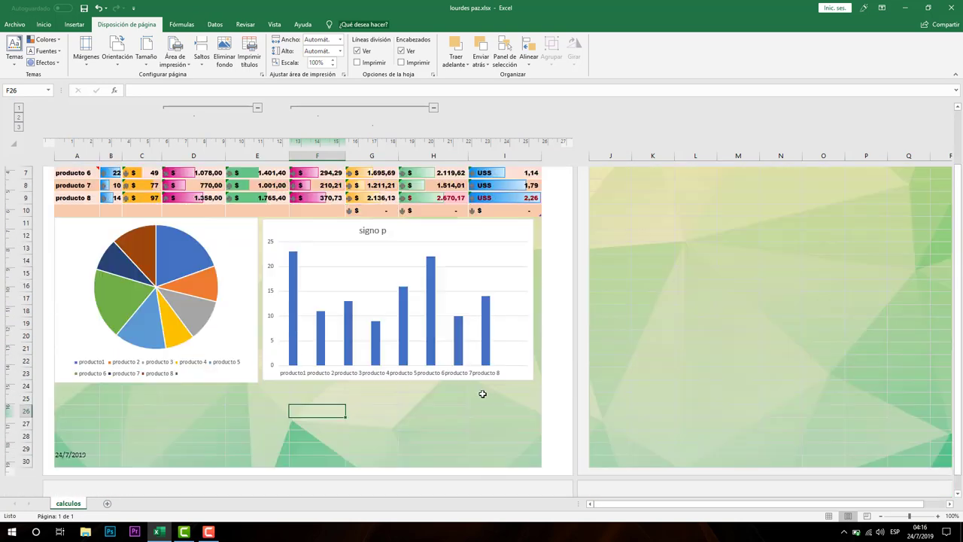
pyautogui.scroll(-4, 490, 381)
pyautogui.scroll(-2, 491, 376)
pyautogui.scroll(2, 491, 369)
pyautogui.scroll(5, 492, 360)
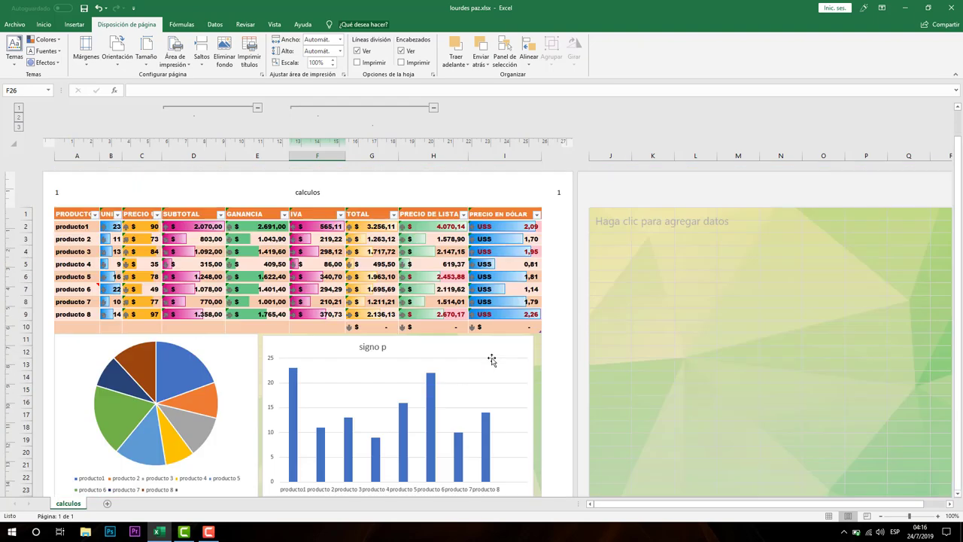
pyautogui.scroll(-3, 488, 363)
pyautogui.moveTo(529, 232); pyautogui.dragTo(517, 225)
pyautogui.moveTo(236, 223); pyautogui.dragTo(235, 223)
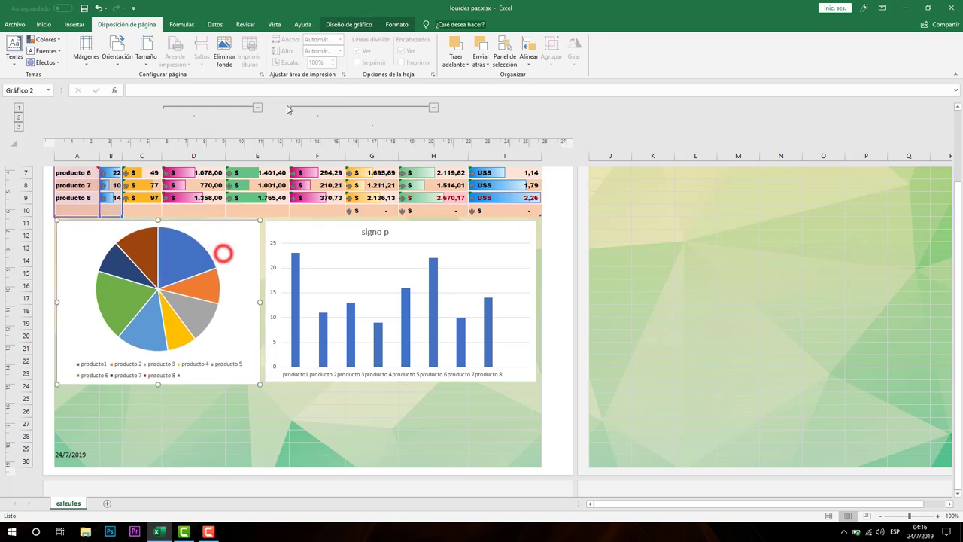
# Apply the dark chart style to the pie chart and the signo p bar chart.
pyautogui.click(344, 24)
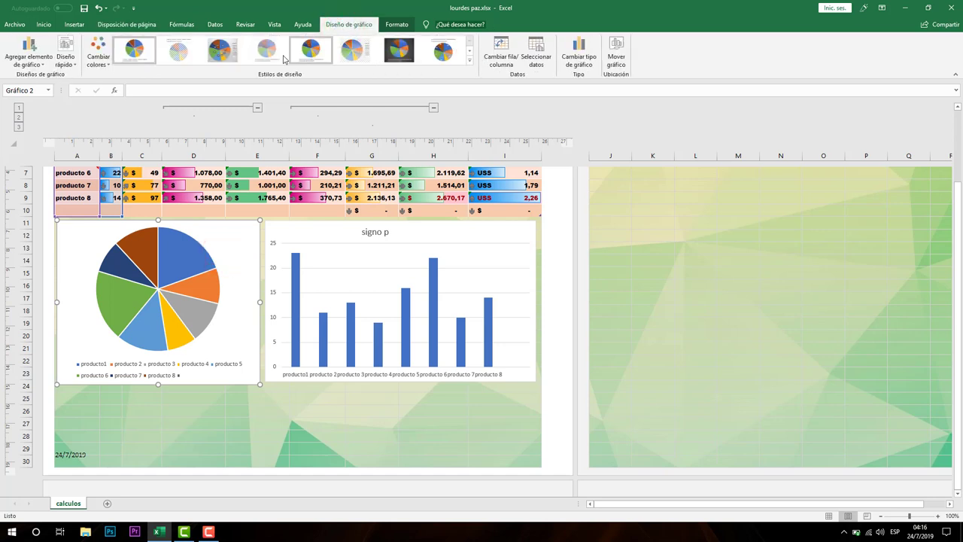
pyautogui.click(384, 51)
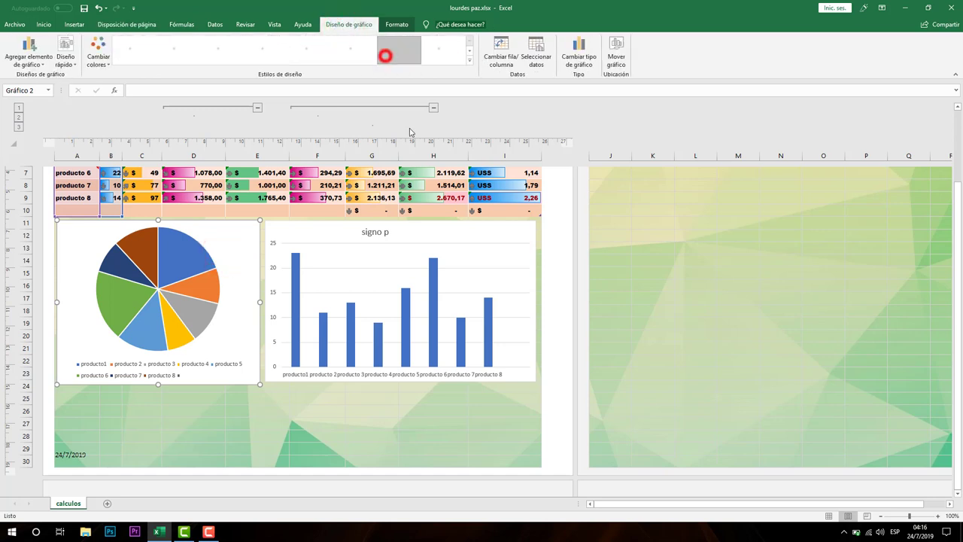
pyautogui.click(493, 245)
pyautogui.click(470, 60)
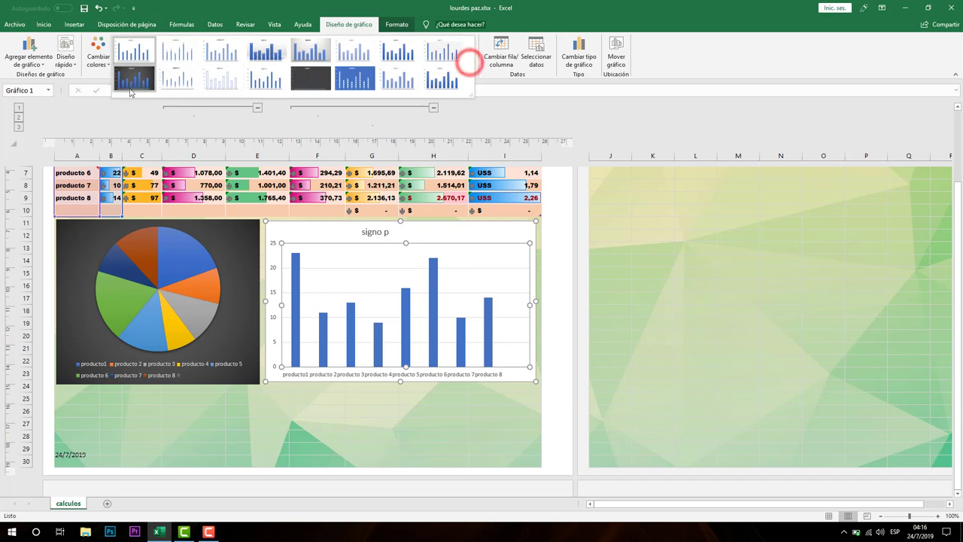
pyautogui.click(131, 81)
# Recolour the signo p bars with a gold monochrome palette and select the sales table A1:I9.
pyautogui.click(99, 58)
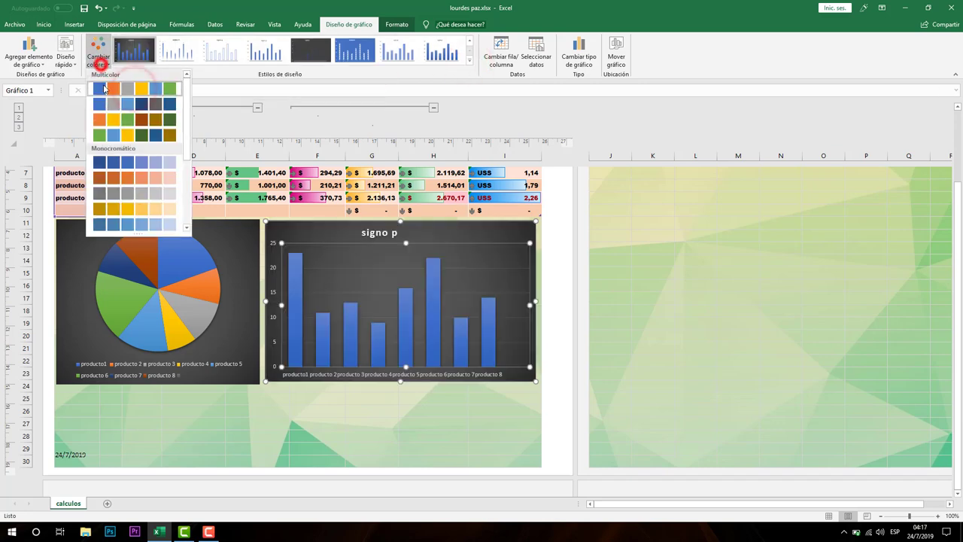
pyautogui.click(143, 208)
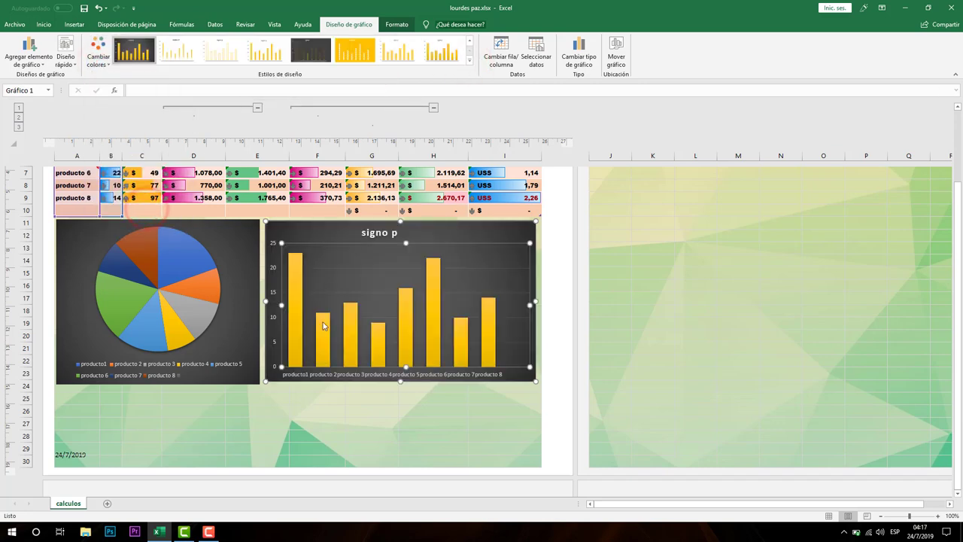
pyautogui.scroll(3, 324, 325)
pyautogui.moveTo(70, 214)
pyautogui.mouseDown()
pyautogui.moveTo(500, 310)
pyautogui.moveTo(507, 322)
pyautogui.mouseUp()
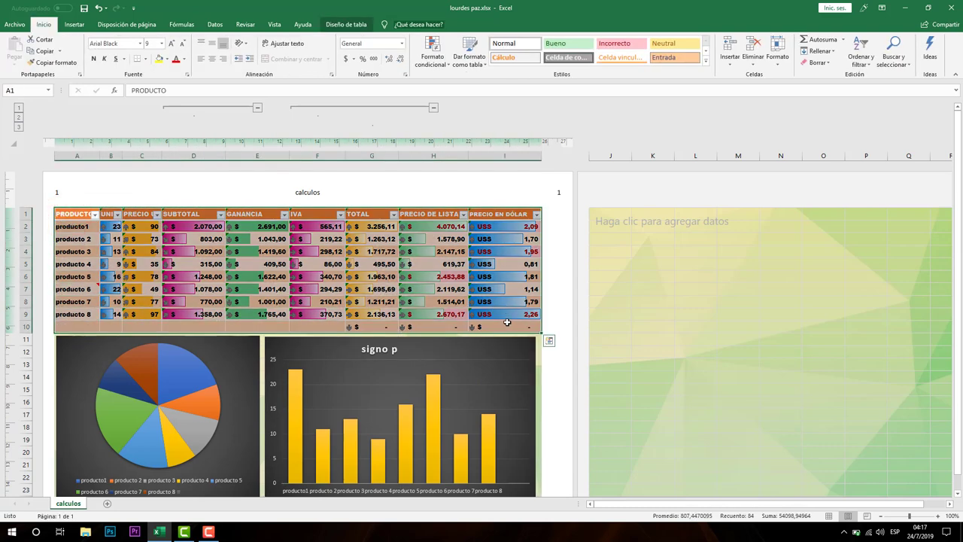
# Give the sales table a grey banded style with a black header and slightly widen the signo p chart.
pyautogui.click(437, 251)
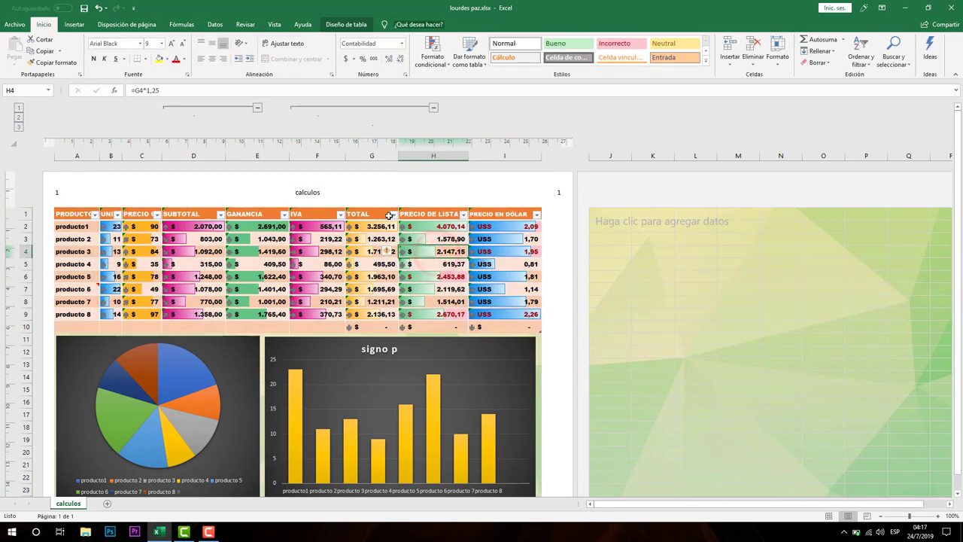
pyautogui.click(346, 24)
pyautogui.click(648, 56)
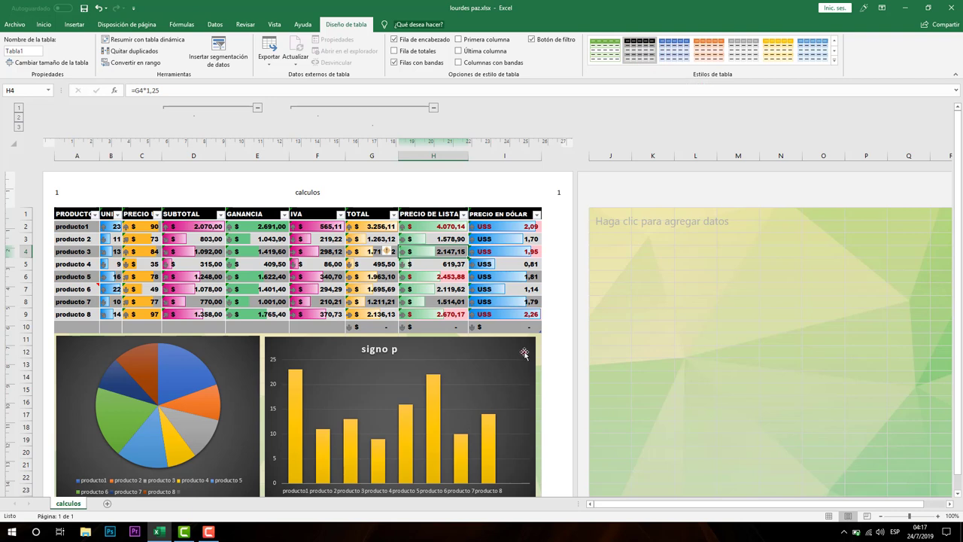
pyautogui.moveTo(520, 351)
pyautogui.mouseDown()
pyautogui.moveTo(514, 359)
pyautogui.moveTo(509, 345)
pyautogui.mouseUp()
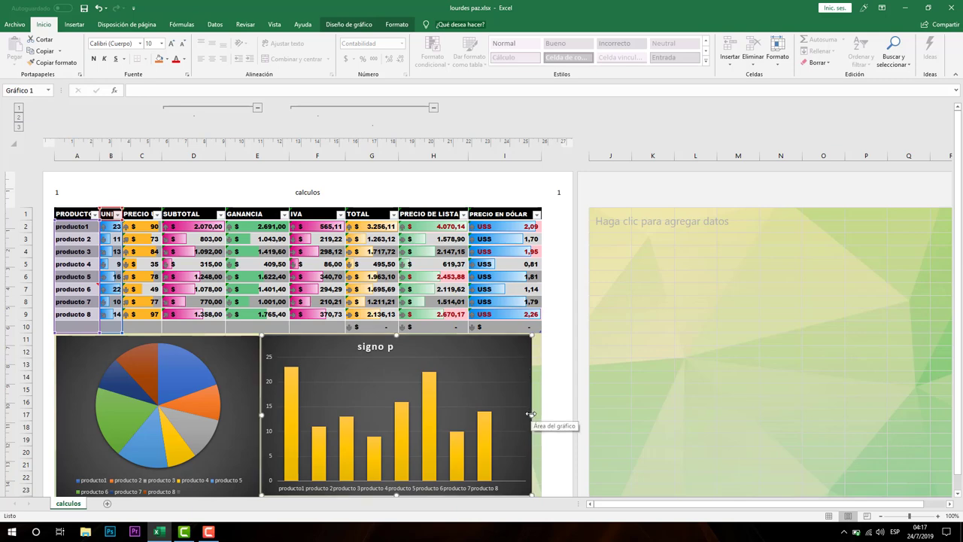
pyautogui.moveTo(531, 414); pyautogui.dragTo(539, 411)
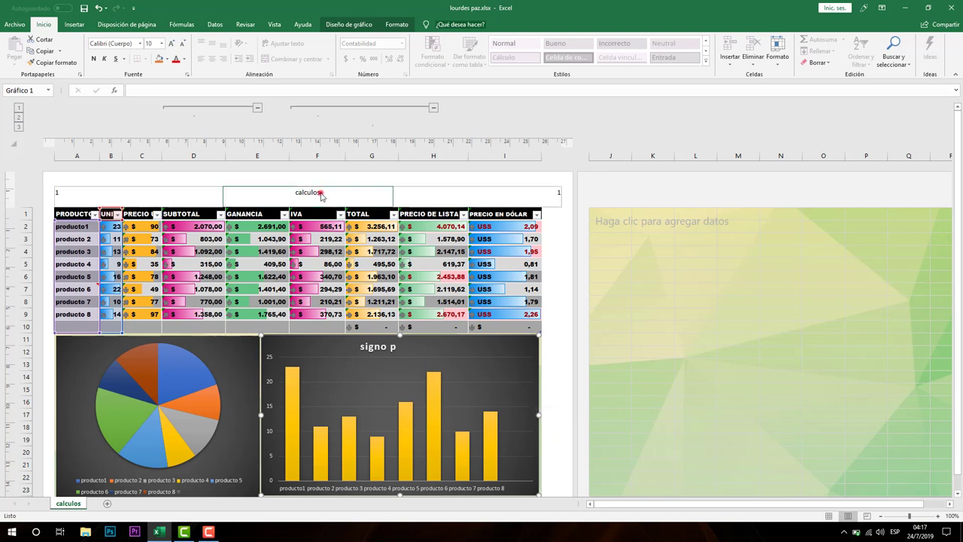
# Set the centre header to Aharoni, size 24, bold.
pyautogui.click(312, 191)
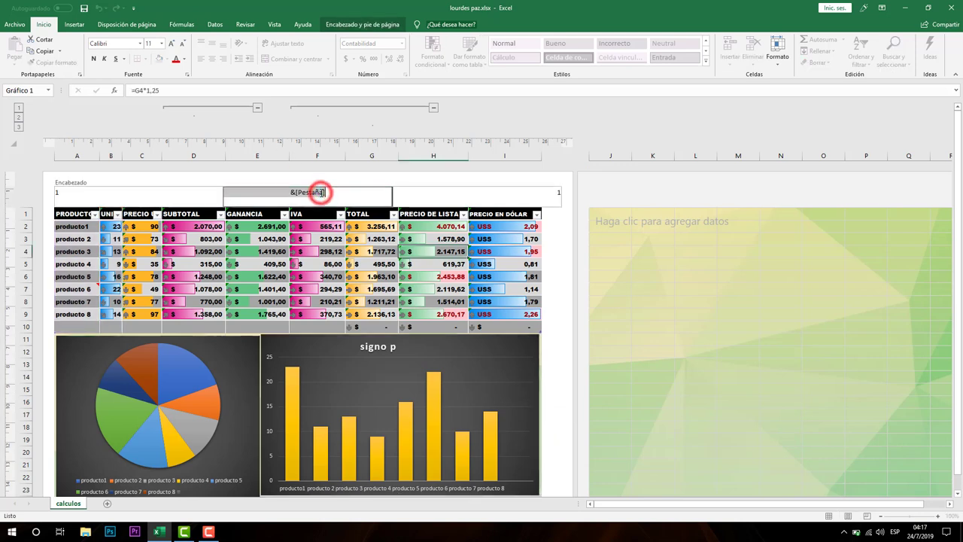
pyautogui.click(160, 44)
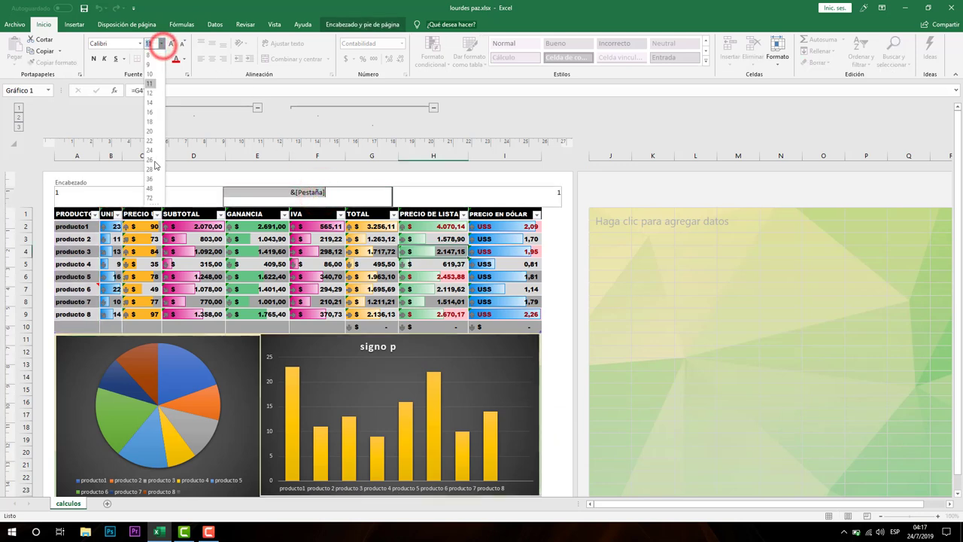
pyautogui.click(155, 161)
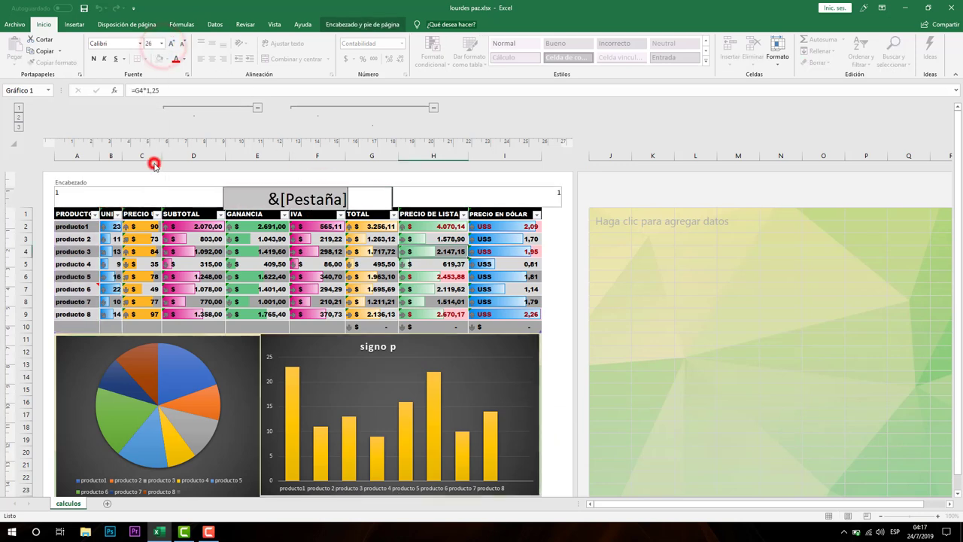
pyautogui.click(161, 44)
pyautogui.click(155, 151)
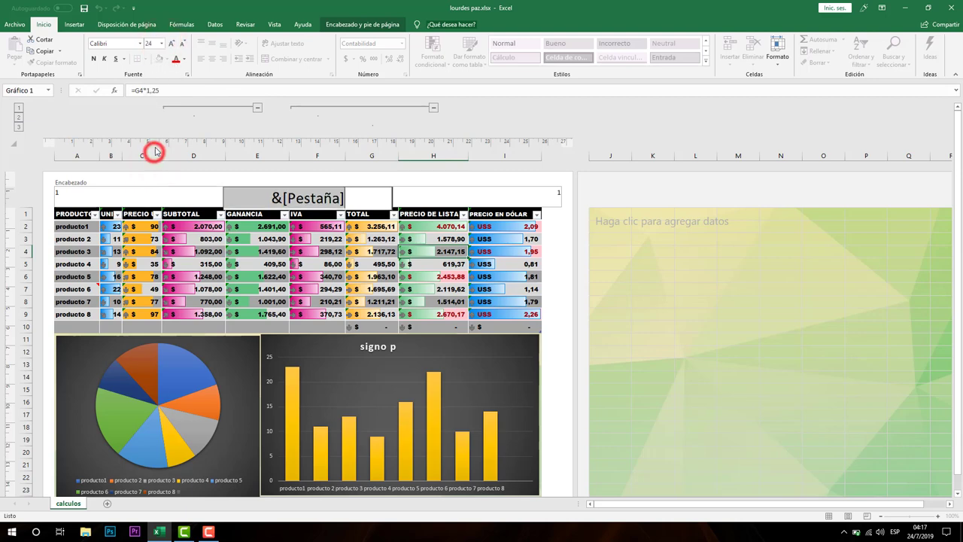
pyautogui.click(139, 44)
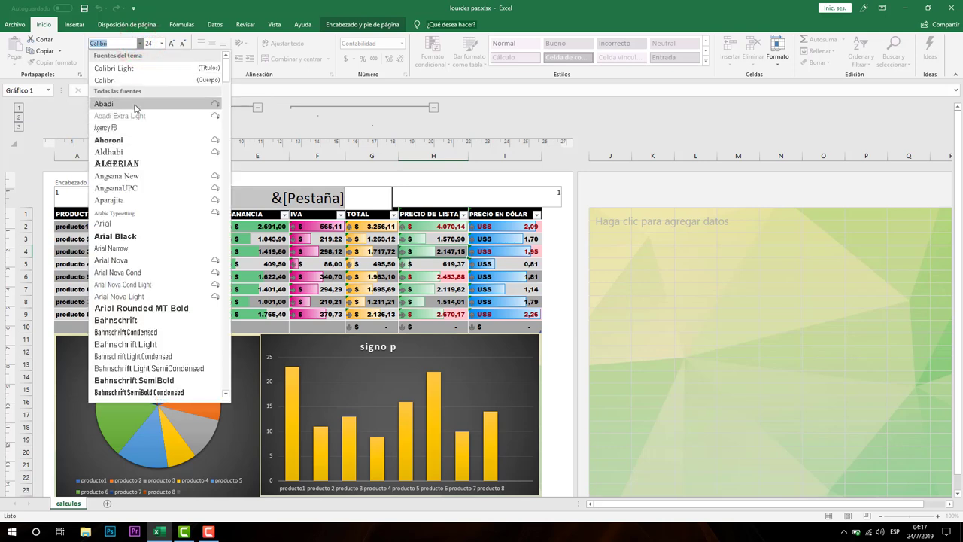
pyautogui.click(141, 139)
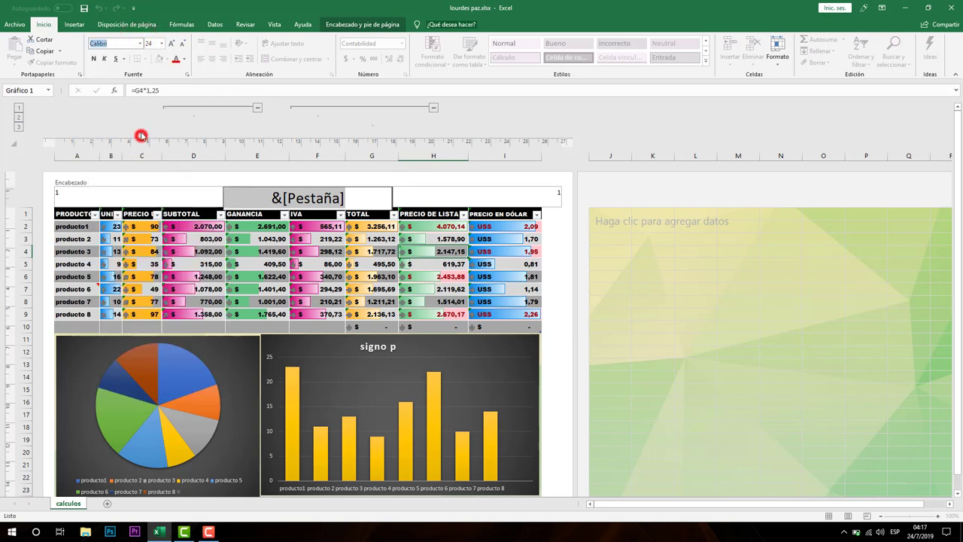
pyautogui.click(94, 58)
# Enlarge the left header page-count text to size 14.
pyautogui.click(78, 194)
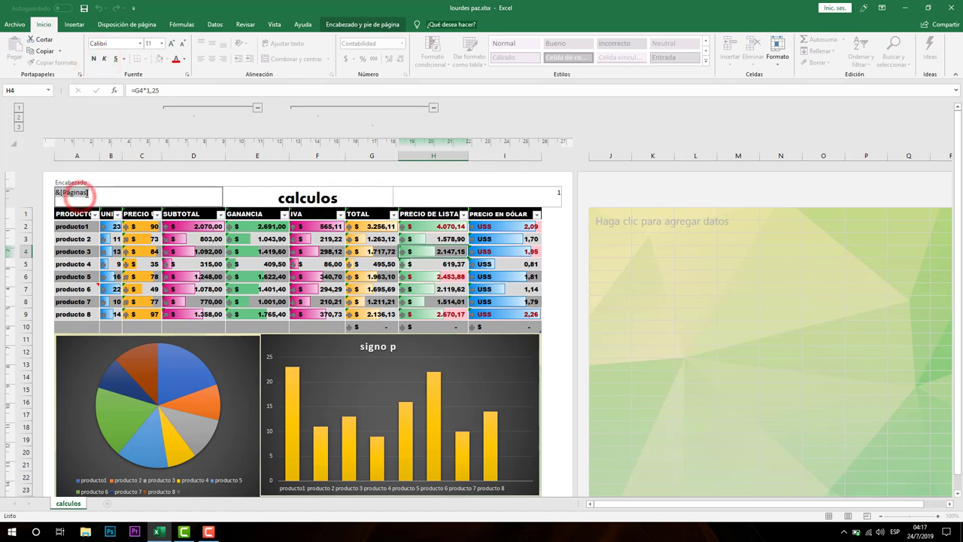
pyautogui.click(170, 45)
pyautogui.click(170, 45)
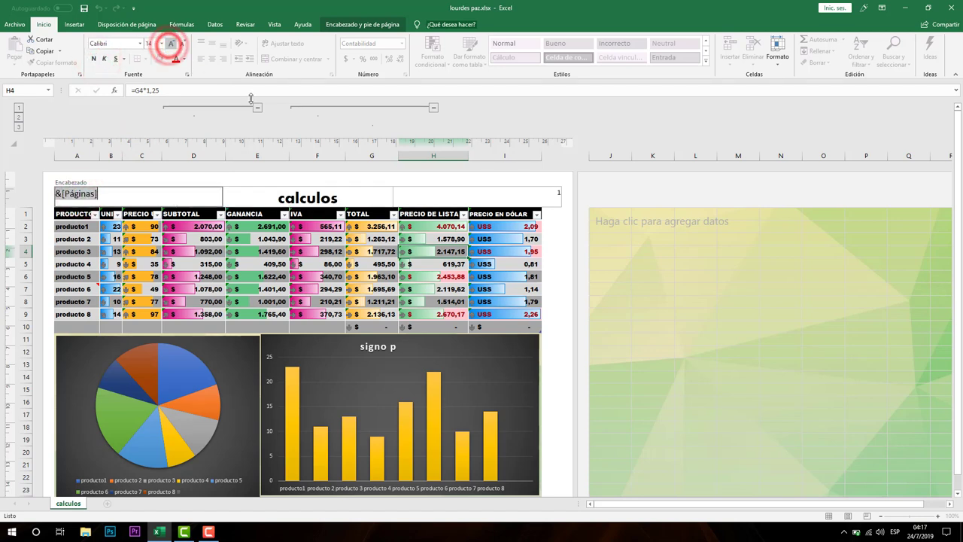
# Make the right header page number size 16, bold and italic.
pyautogui.click(534, 196)
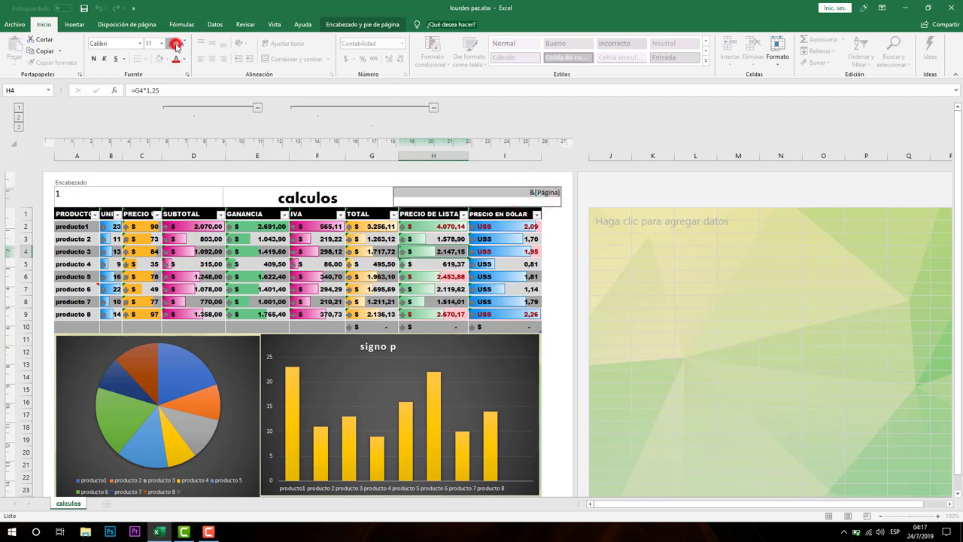
pyautogui.click(176, 45)
pyautogui.click(176, 45)
pyautogui.click(176, 45)
pyautogui.click(104, 59)
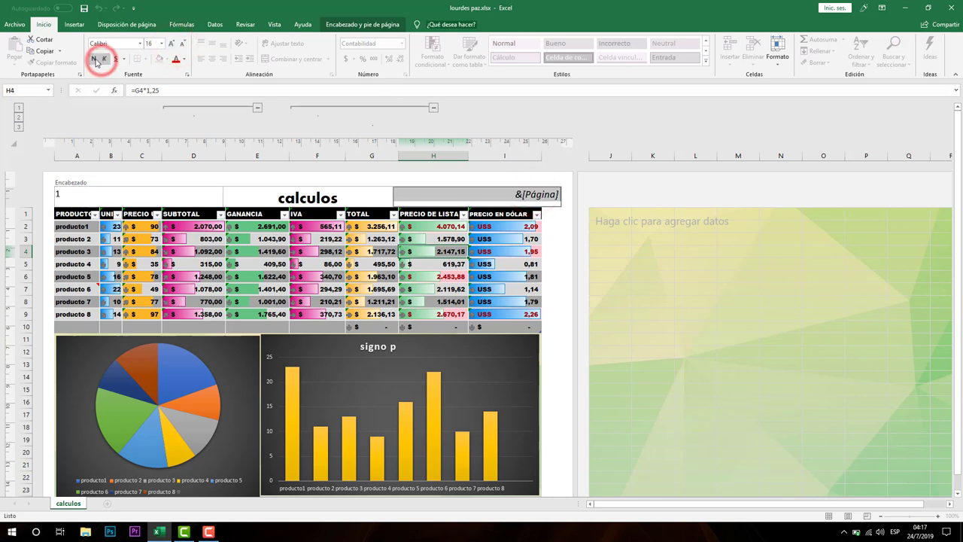
pyautogui.click(94, 59)
# Make the left header bold italic, then return to the table and select the PRECIO EN DÓLAR header.
pyautogui.click(91, 194)
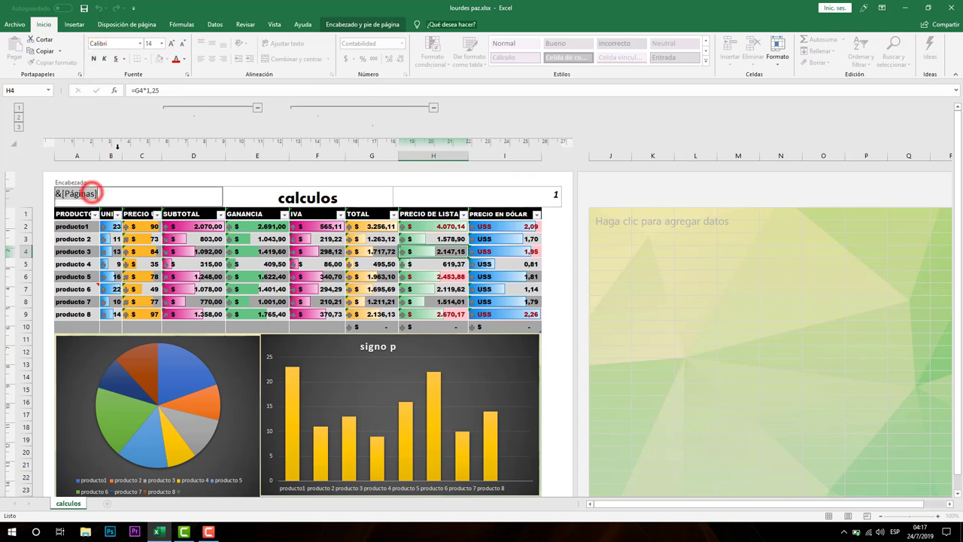
pyautogui.click(93, 58)
pyautogui.click(104, 59)
pyautogui.click(469, 198)
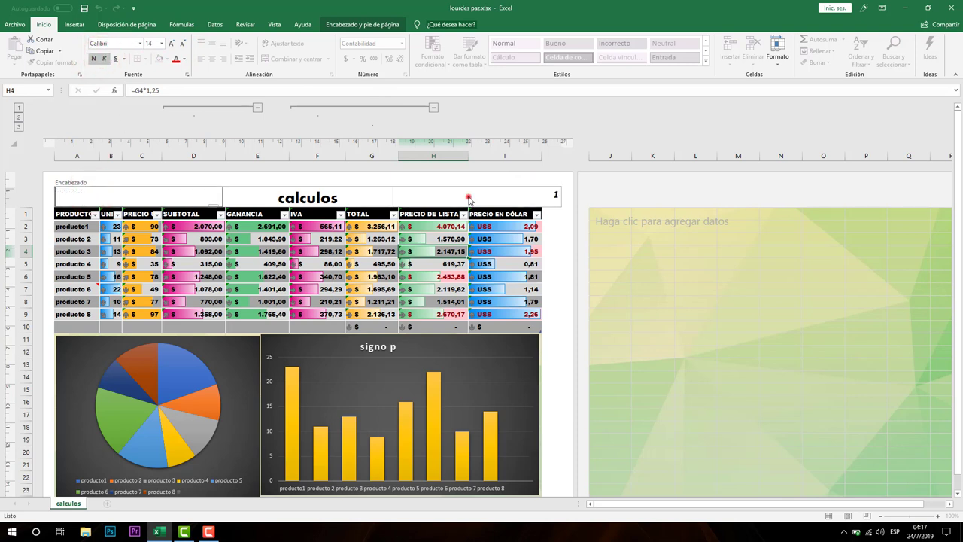
pyautogui.click(521, 318)
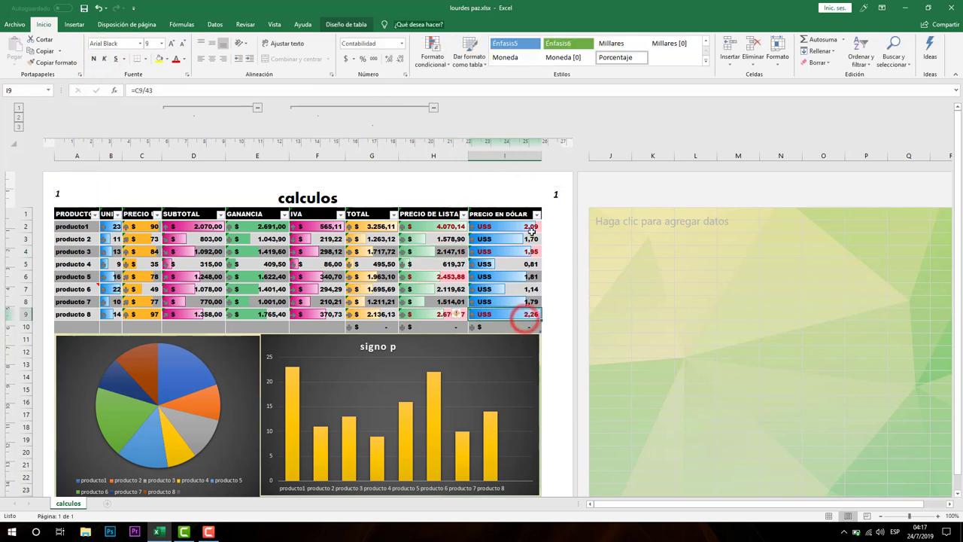
pyautogui.click(512, 209)
pyautogui.click(516, 214)
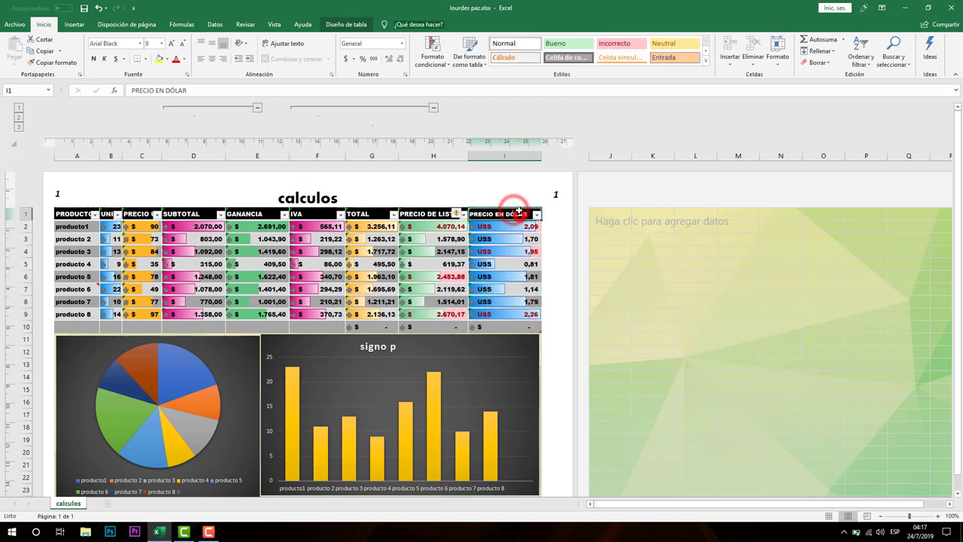
# Widen the PRECIO EN DÓLAR column and stretch the bar chart to the table's right edge.
pyautogui.moveTo(541, 157)
pyautogui.mouseDown()
pyautogui.moveTo(527, 158)
pyautogui.moveTo(557, 153)
pyautogui.mouseUp()
pyautogui.click(529, 157)
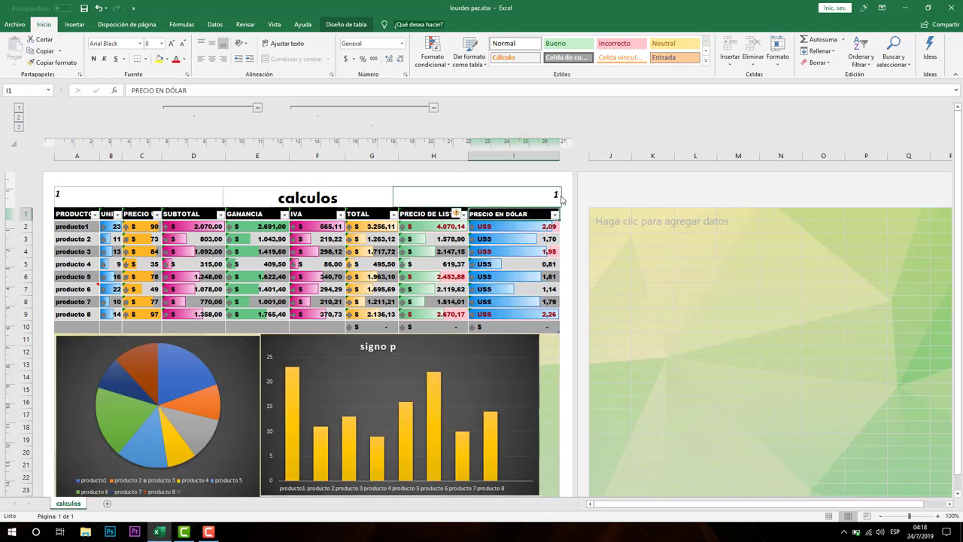
pyautogui.scroll(-3, 559, 203)
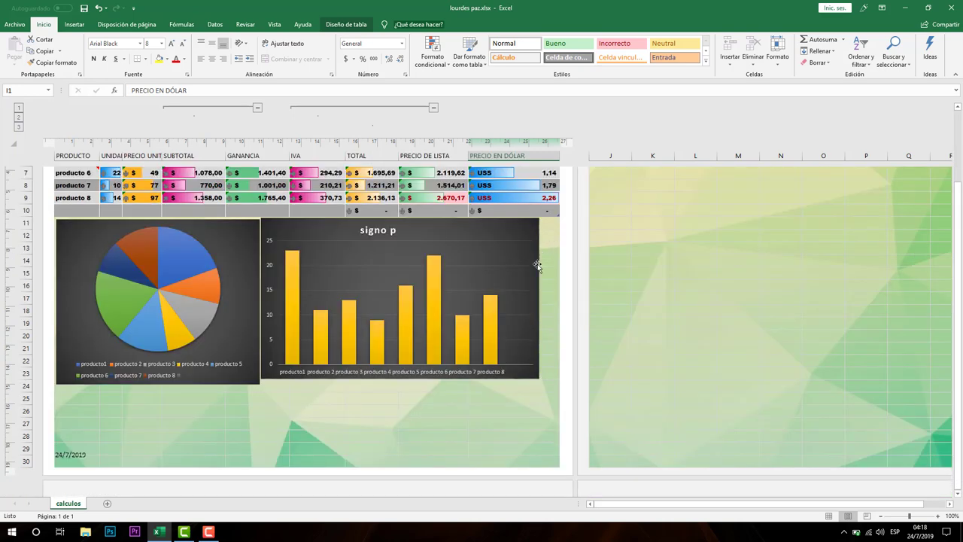
pyautogui.click(536, 297)
pyautogui.moveTo(539, 299); pyautogui.dragTo(557, 292)
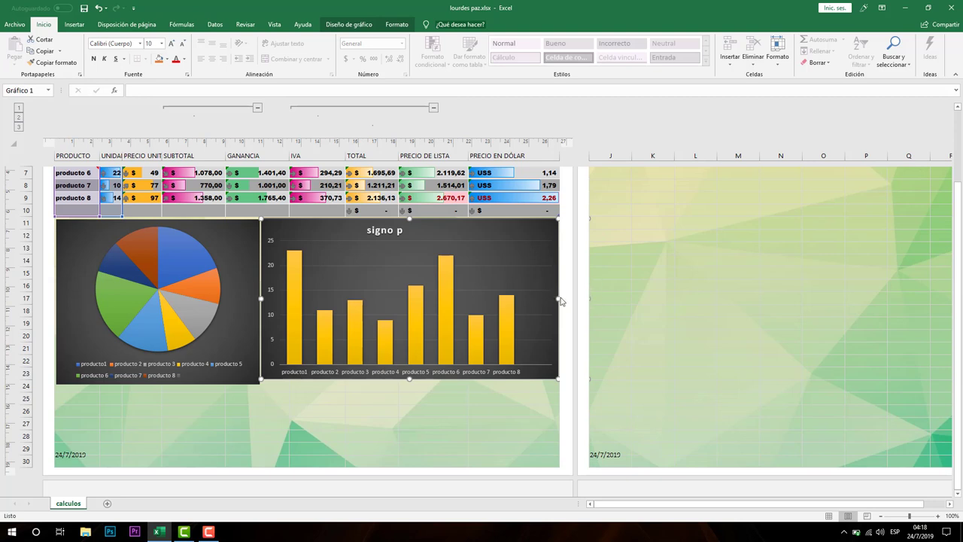
pyautogui.moveTo(558, 297); pyautogui.dragTo(556, 298)
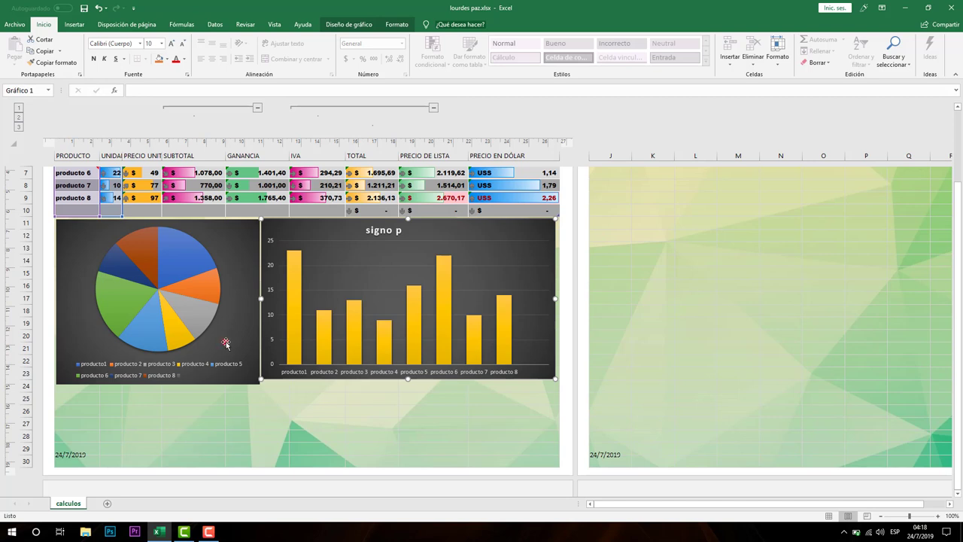
# Make the pie chart slightly taller and select the dollar prices in I2:I10.
pyautogui.moveTo(226, 343)
pyautogui.mouseDown()
pyautogui.moveTo(240, 332)
pyautogui.moveTo(233, 354)
pyautogui.mouseUp()
pyautogui.moveTo(158, 382); pyautogui.dragTo(167, 377)
pyautogui.scroll(3, 333, 458)
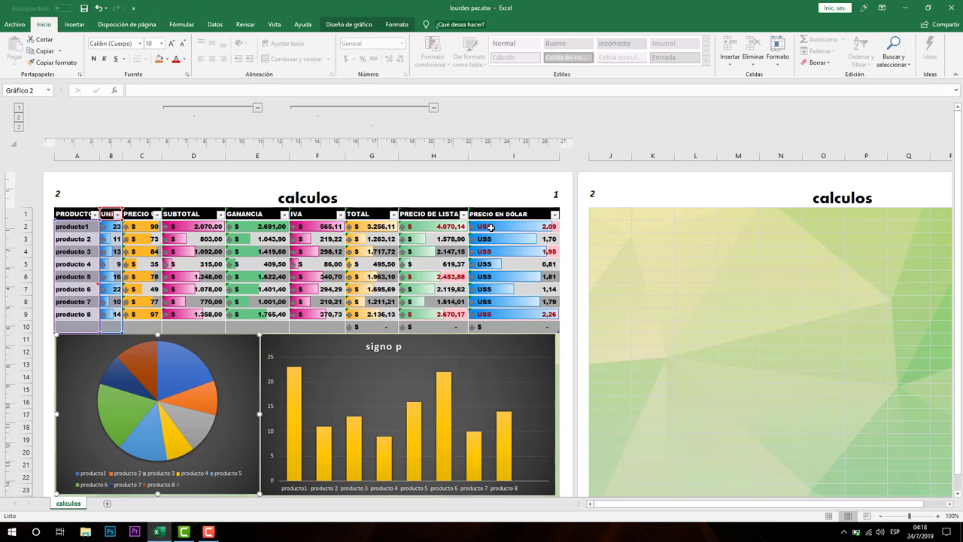
pyautogui.moveTo(491, 226); pyautogui.dragTo(489, 327)
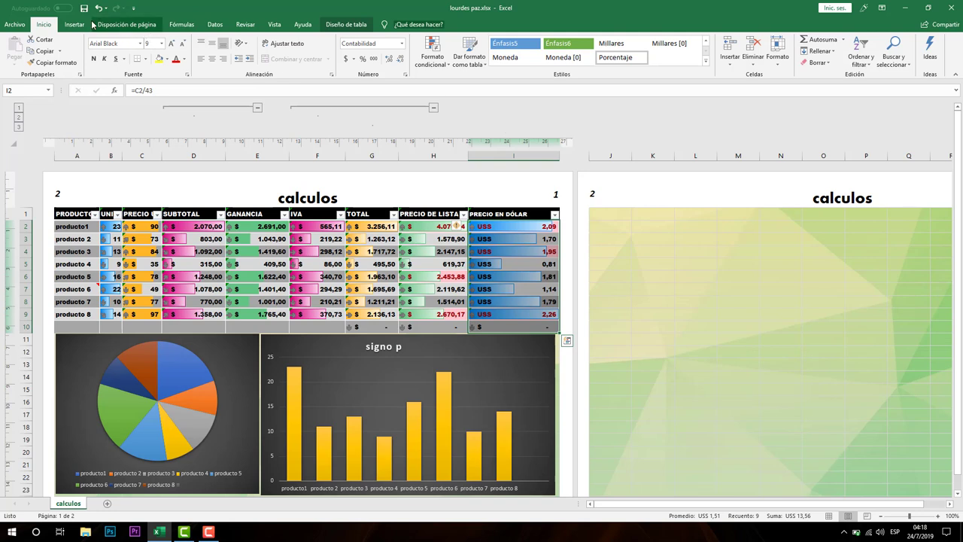
# Add the framed 3-traffic-light icon set to the PRECIO EN DÓLAR values in I2:I10.
pyautogui.click(439, 65)
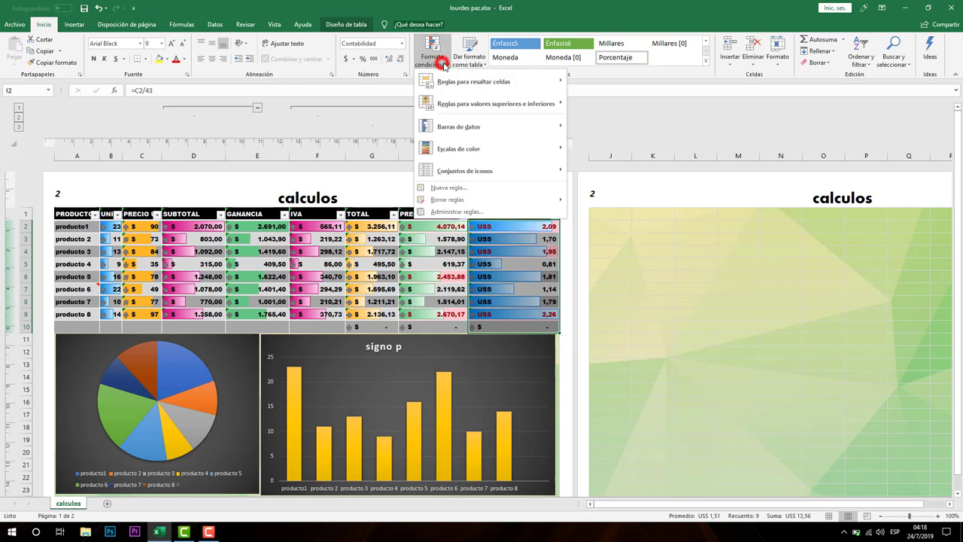
pyautogui.click(520, 170)
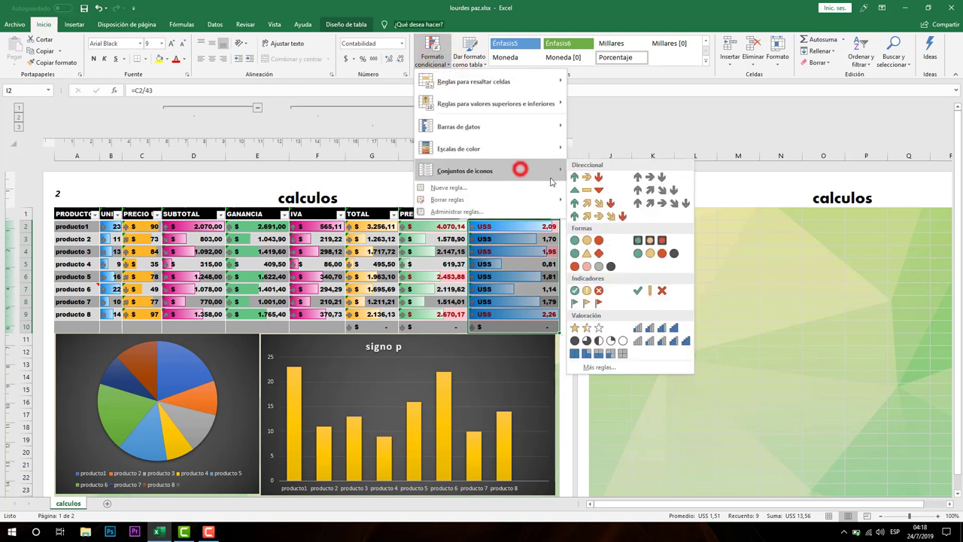
pyautogui.click(651, 241)
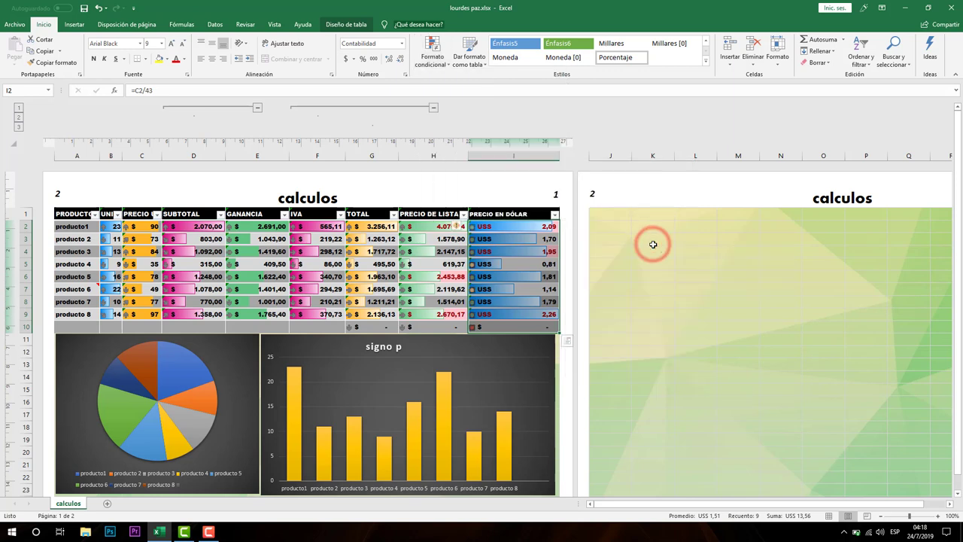
pyautogui.click(481, 301)
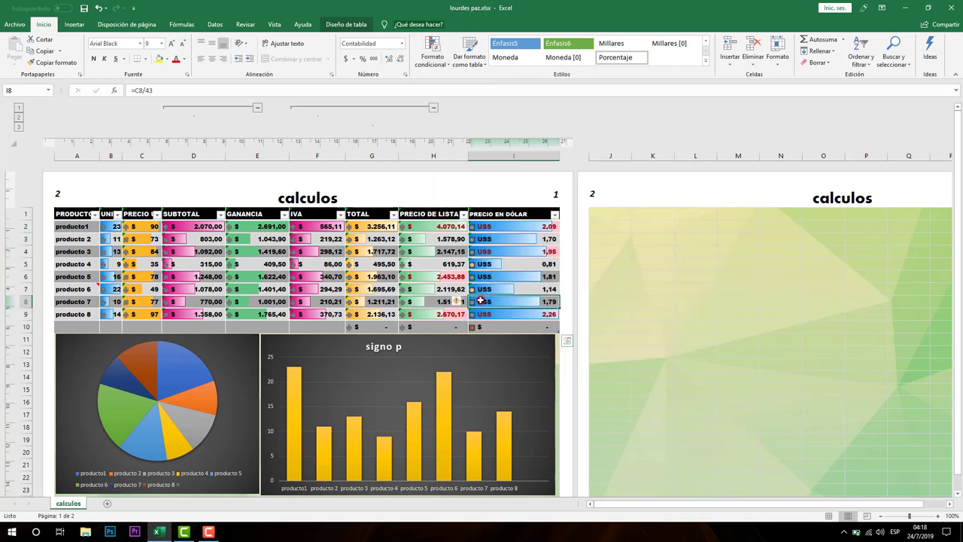
# Select the PRECIO DE LISTA values, then start renaming the calculos sheet tab.
pyautogui.click(412, 211)
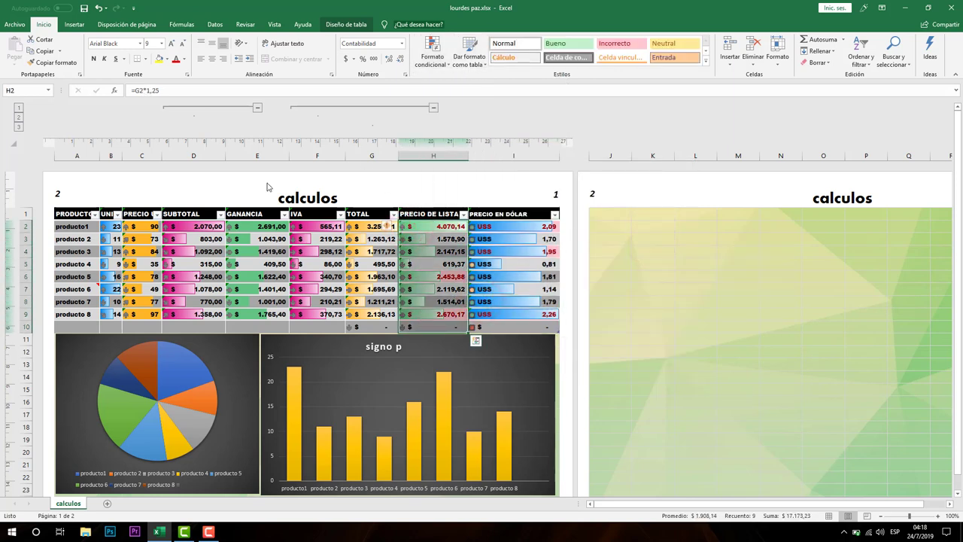
pyautogui.click(244, 290)
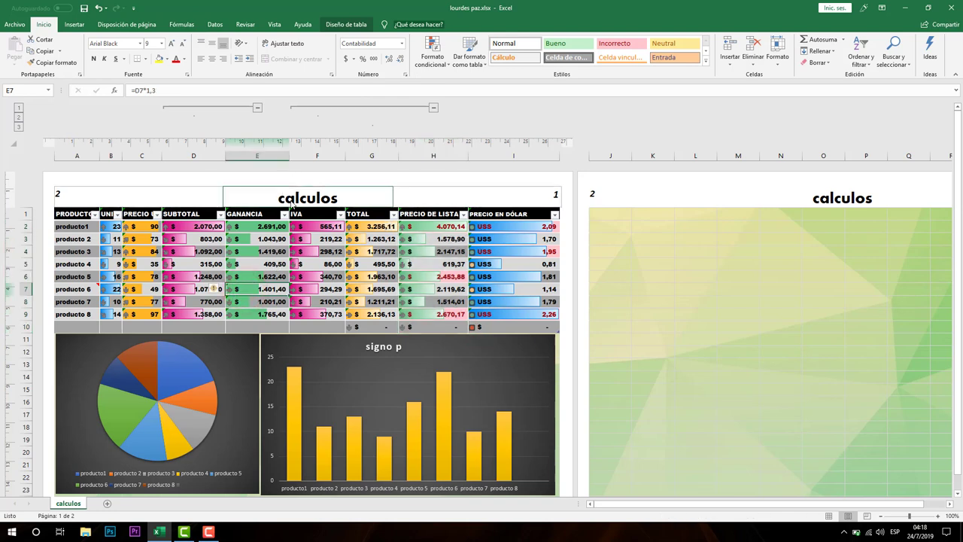
pyautogui.doubleClick(69, 503)
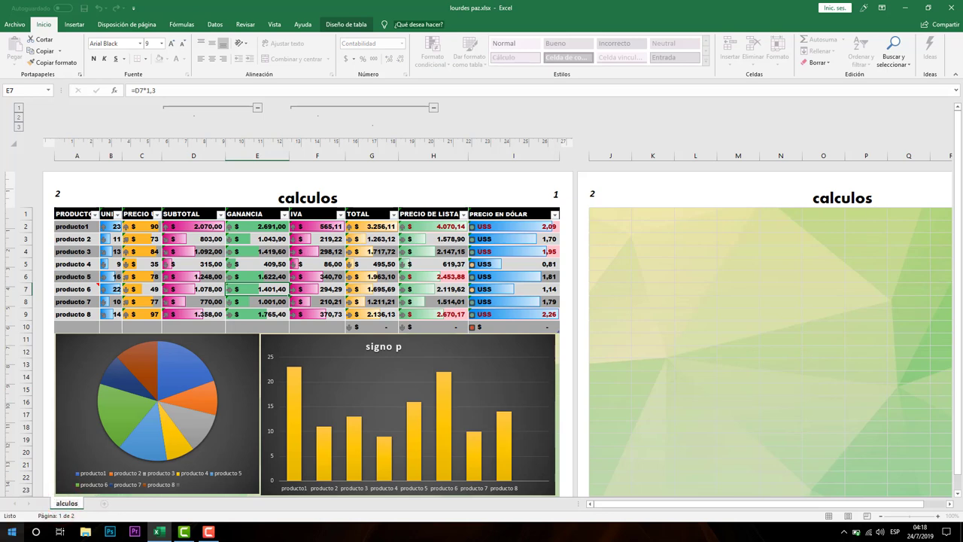
# Rename the sheet tab to Calculos.
pyautogui.press('capslock')
pyautogui.write('C')
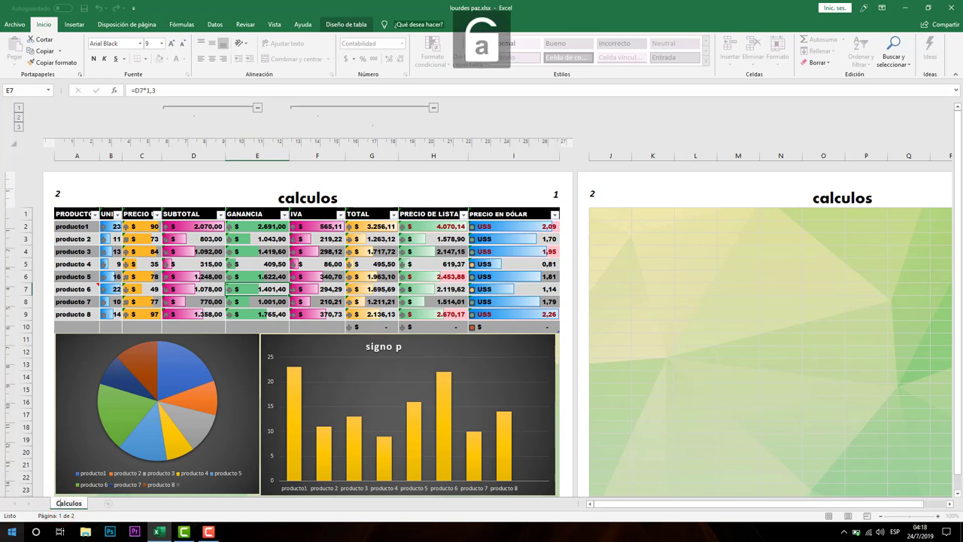
pyautogui.press('Return')
pyautogui.click(321, 314)
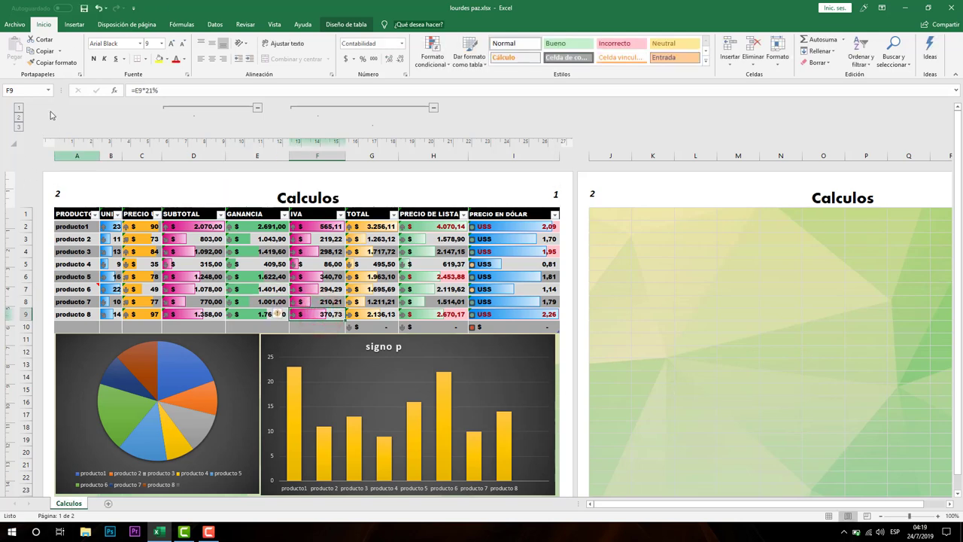
# Narrow column I to about 3,78 cm so the sheet prints on a single page.
pyautogui.click(785, 294)
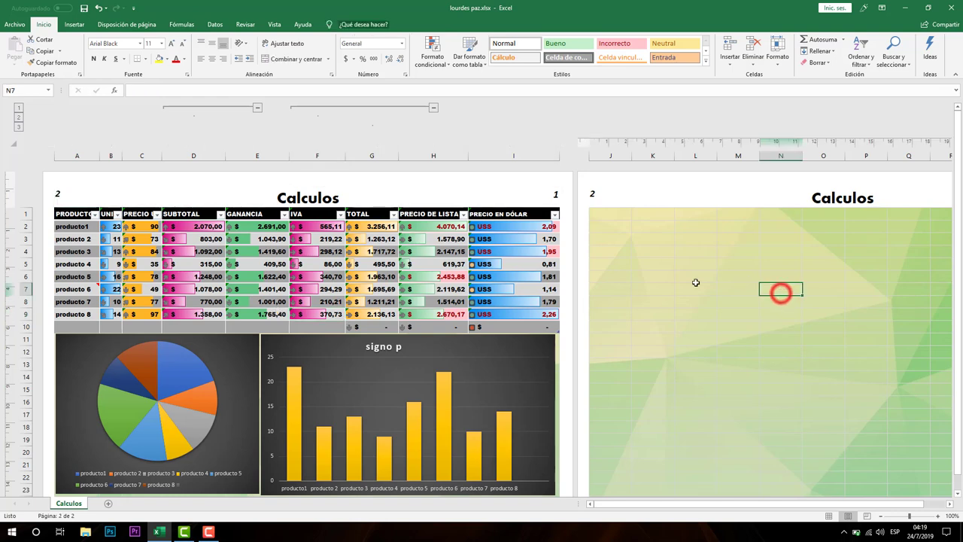
pyautogui.click(537, 259)
pyautogui.click(541, 212)
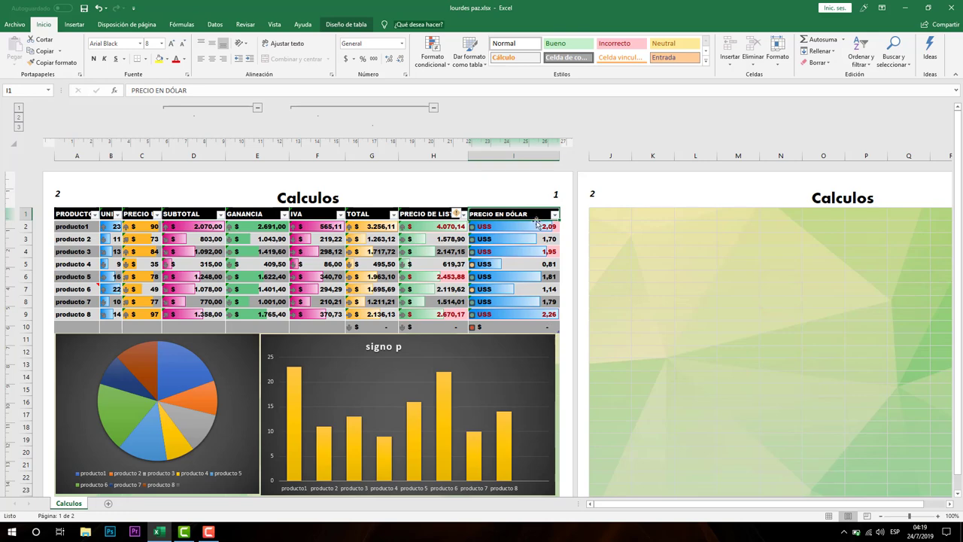
pyautogui.moveTo(559, 157); pyautogui.dragTo(518, 159)
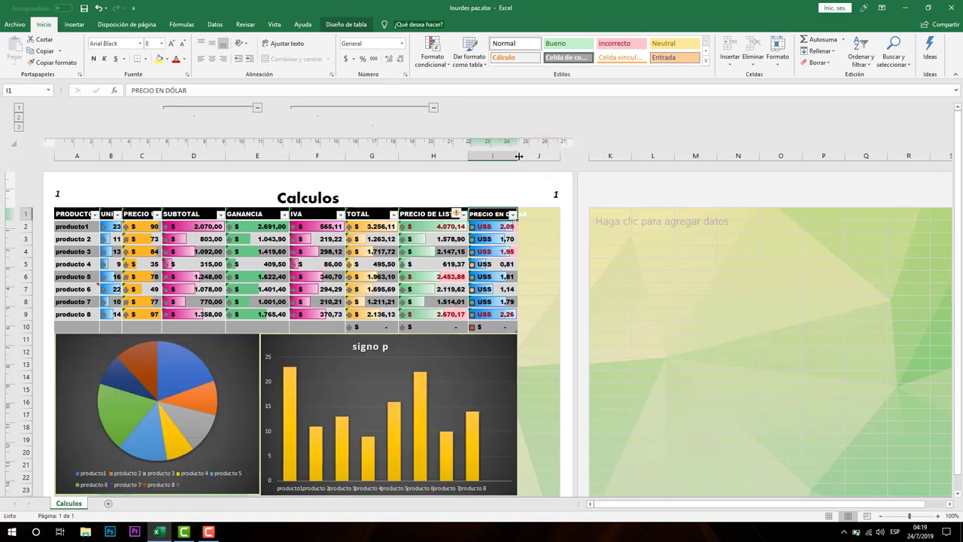
# Readjust the PRECIO EN DÓLAR column width, widening it slightly.
pyautogui.moveTo(519, 156); pyautogui.dragTo(525, 157)
pyautogui.moveTo(523, 156); pyautogui.dragTo(535, 156)
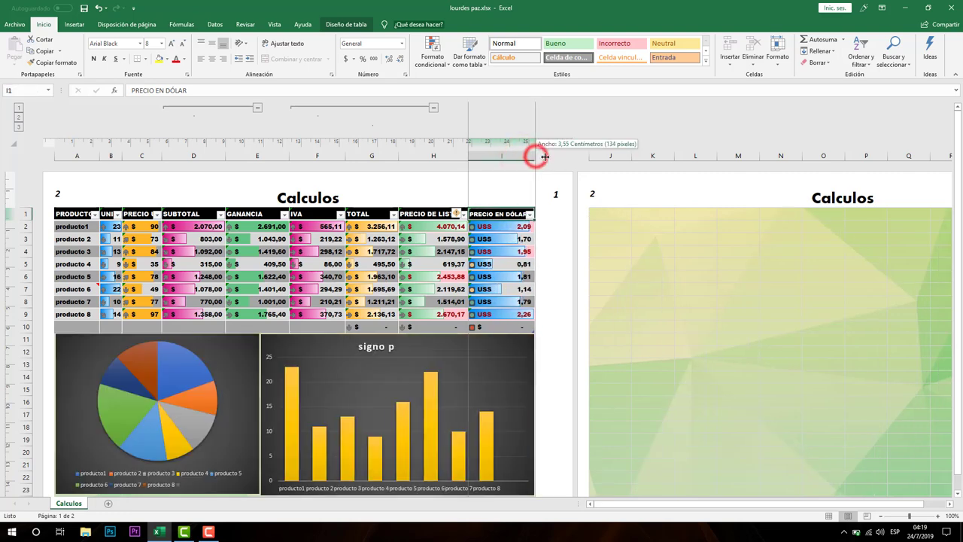
pyautogui.moveTo(535, 155); pyautogui.dragTo(546, 159)
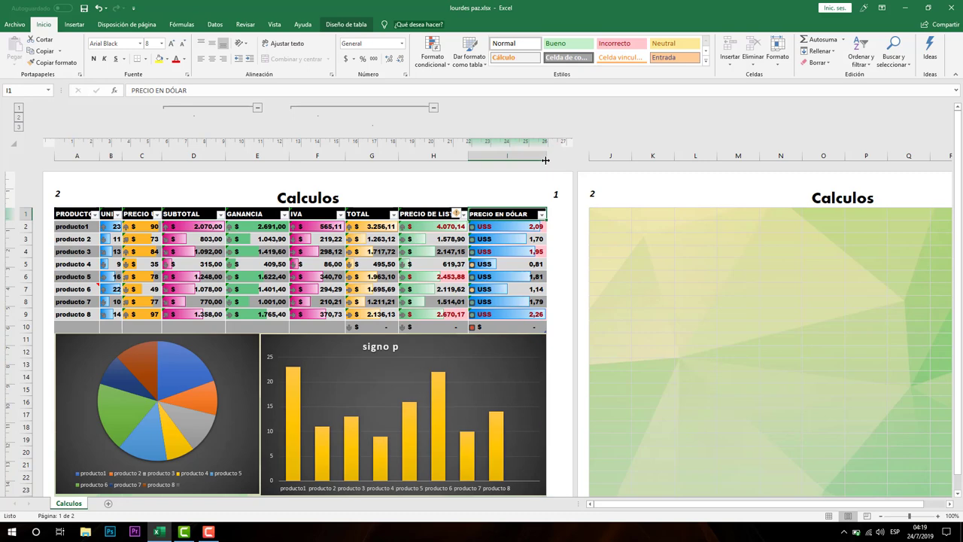
# Apply custom page margins from Page Layout > Margins.
pyautogui.click(109, 27)
pyautogui.click(85, 46)
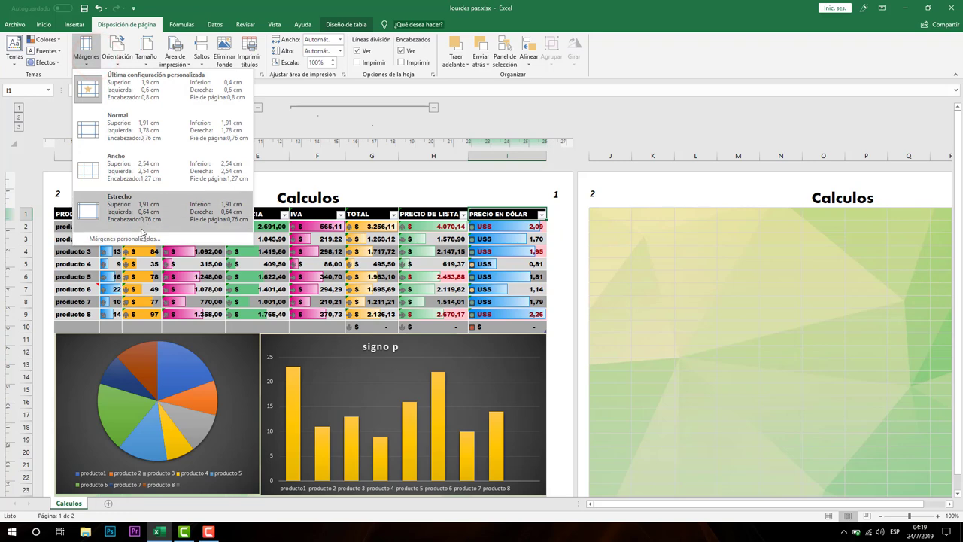
pyautogui.click(141, 238)
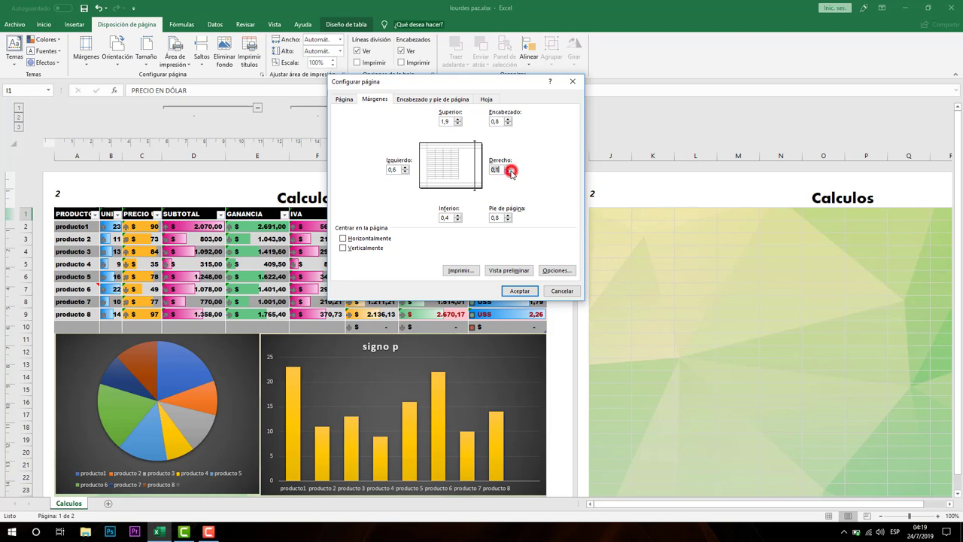
pyautogui.click(514, 291)
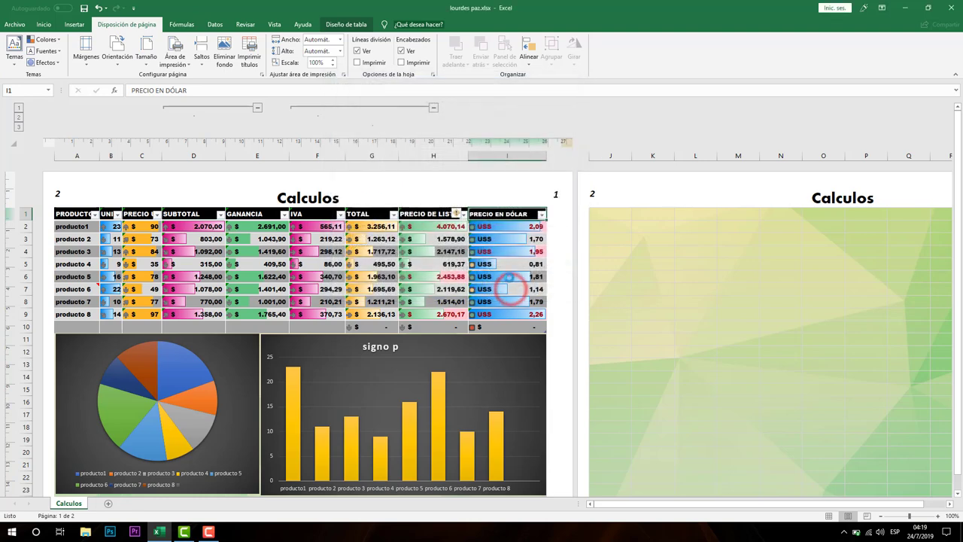
# Narrow column I until the table and both charts fit on one page.
pyautogui.moveTo(546, 156); pyautogui.dragTo(536, 159)
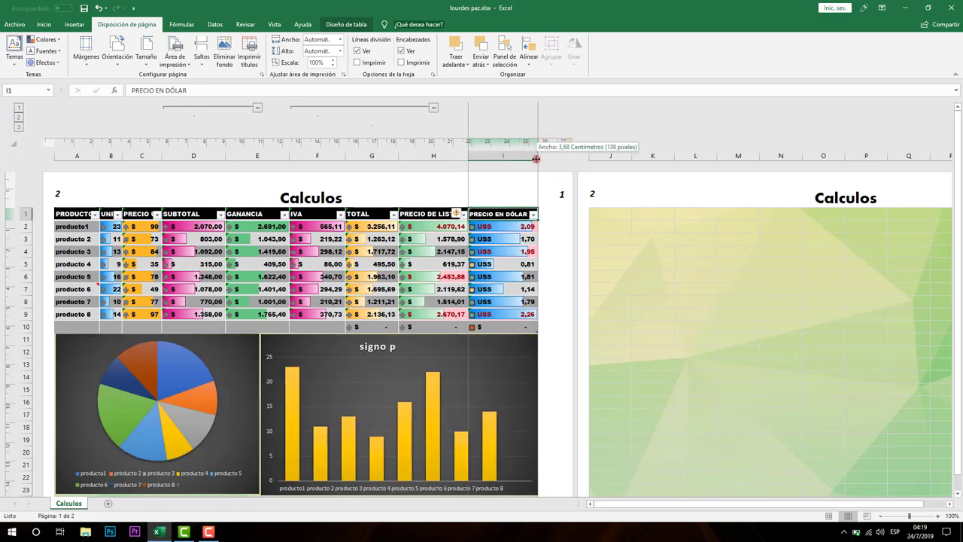
pyautogui.moveTo(536, 159); pyautogui.dragTo(521, 158)
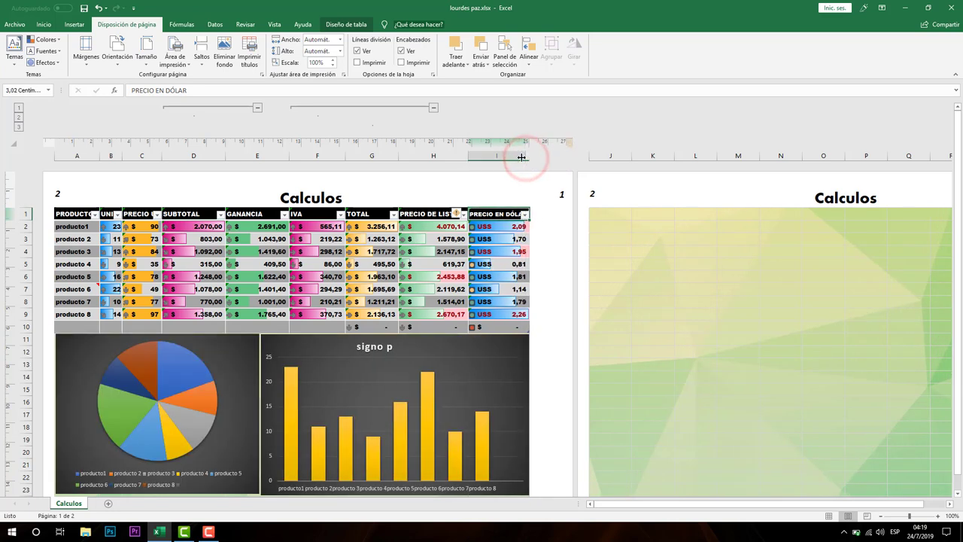
pyautogui.moveTo(521, 157); pyautogui.dragTo(512, 159)
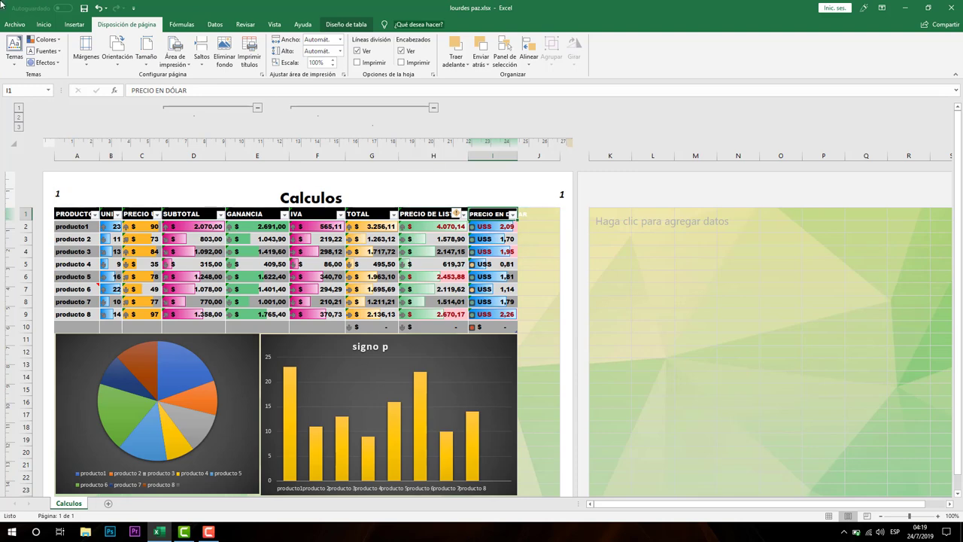
# Set the I1 header font to Calibri and re-enter it so it reads Columna1.
pyautogui.click(44, 24)
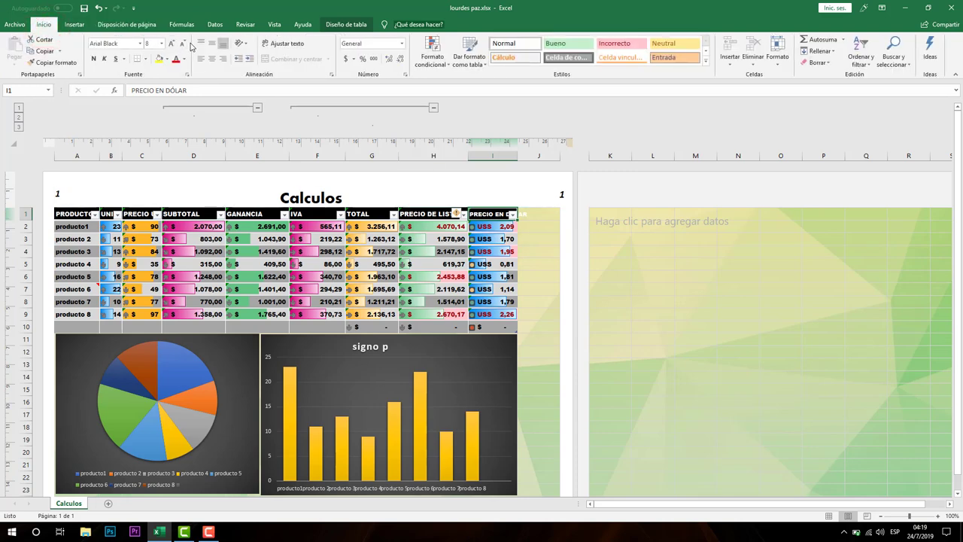
pyautogui.click(138, 43)
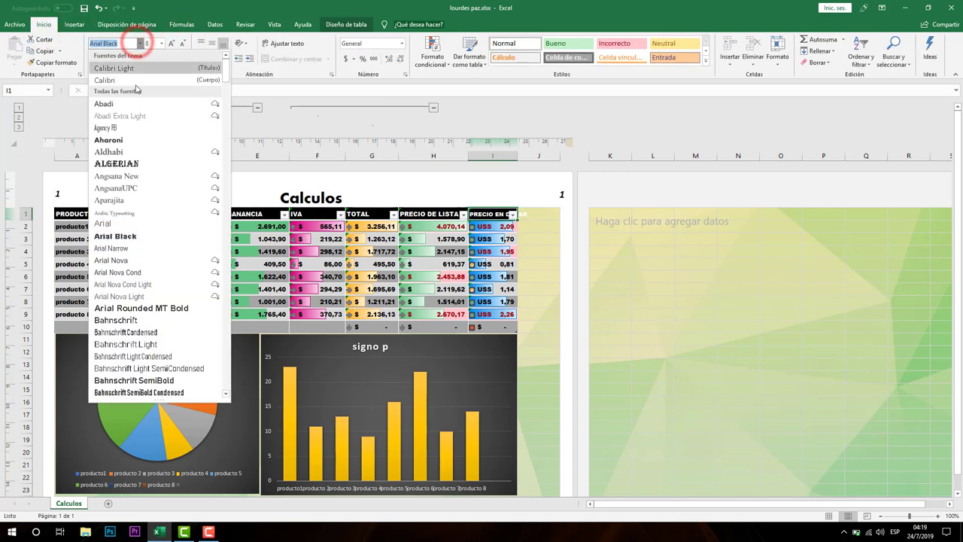
pyautogui.click(135, 70)
pyautogui.click(498, 259)
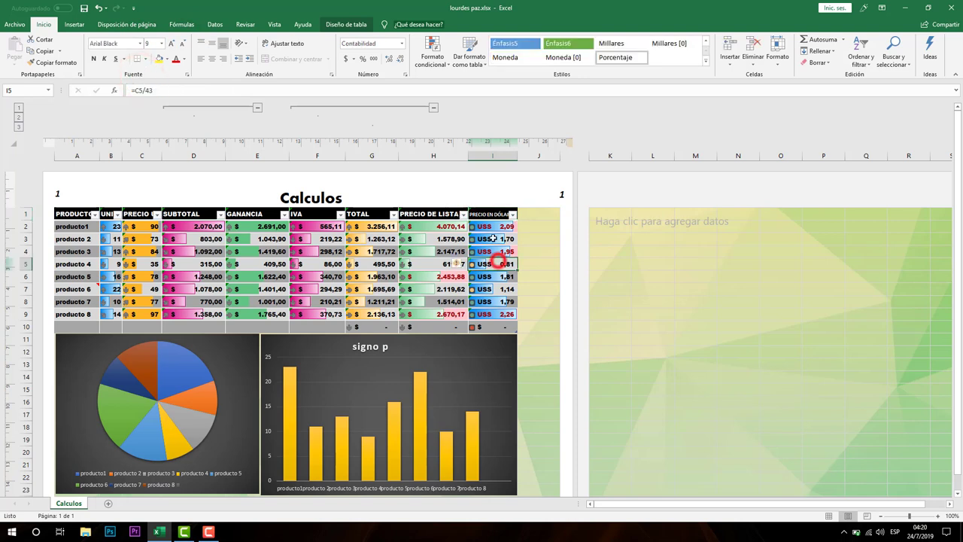
pyautogui.click(495, 213)
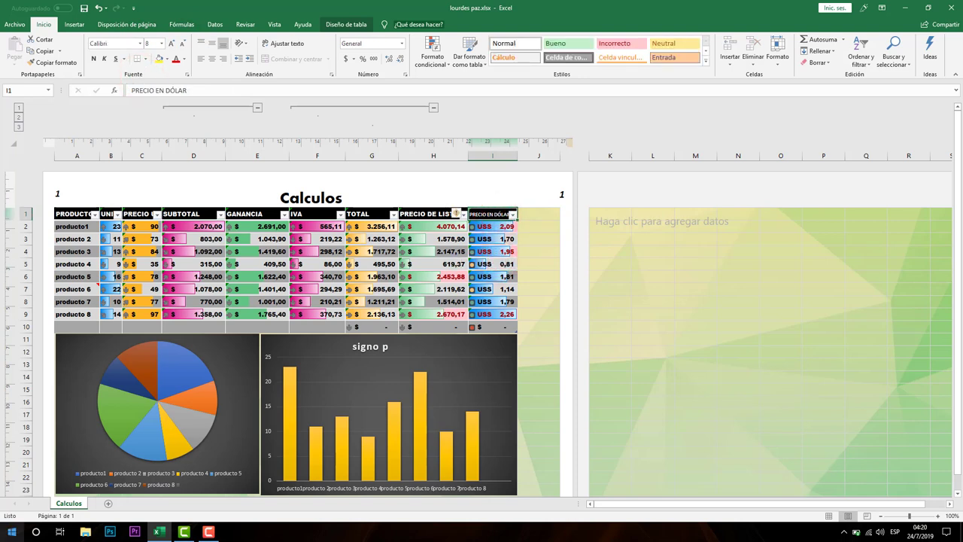
pyautogui.write('d')
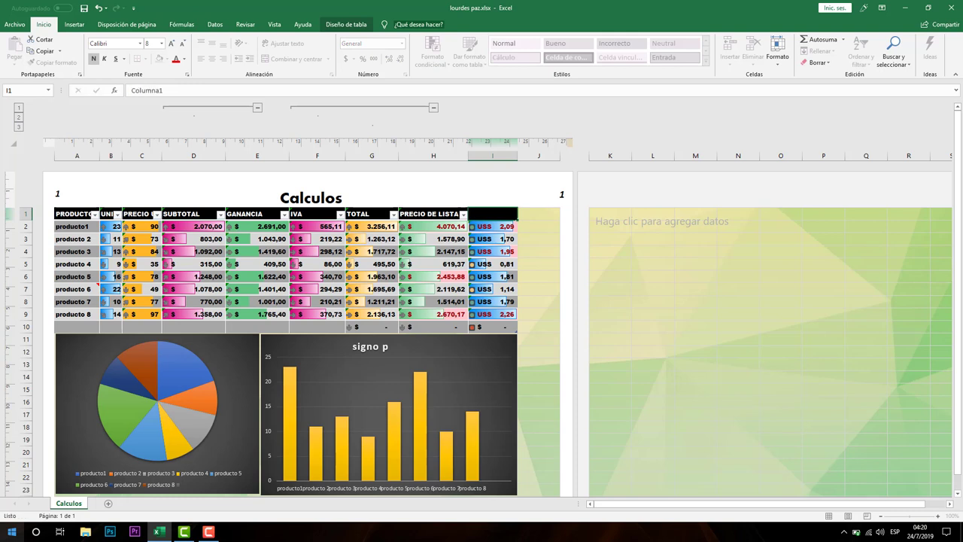
pyautogui.press('Return')
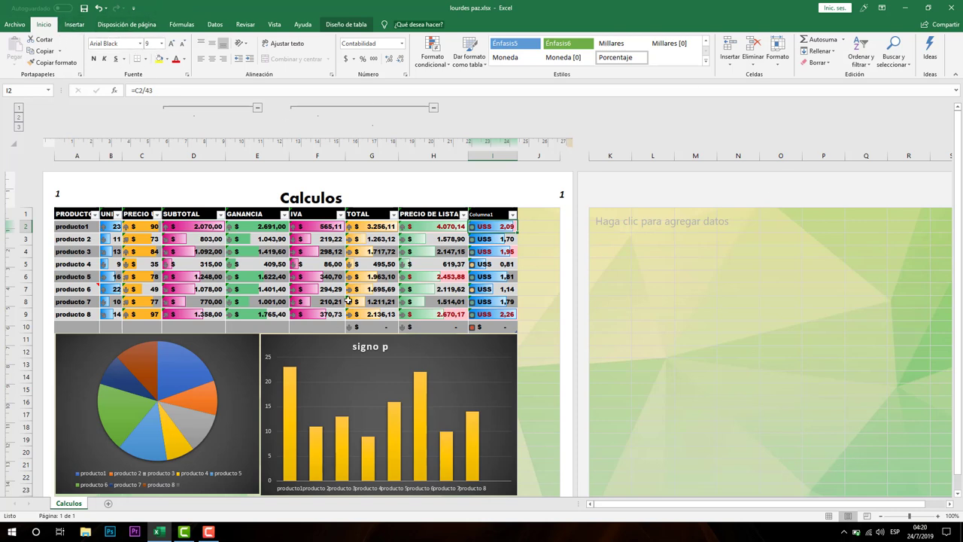
# Fine-tune column I's width and select empty cell J4 beside the table.
pyautogui.click(491, 214)
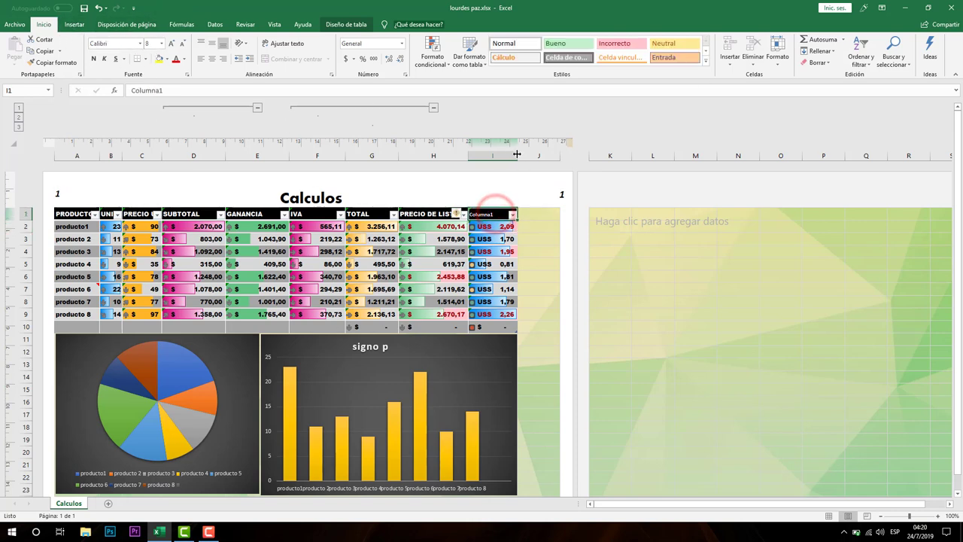
pyautogui.moveTo(517, 154)
pyautogui.mouseDown()
pyautogui.moveTo(559, 157)
pyautogui.moveTo(516, 156)
pyautogui.mouseUp()
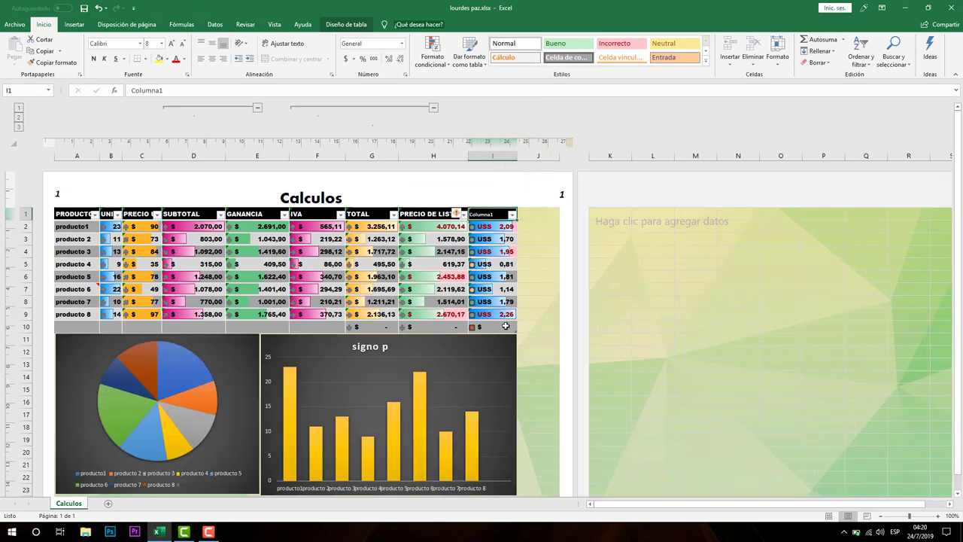
pyautogui.scroll(-1, 354, 422)
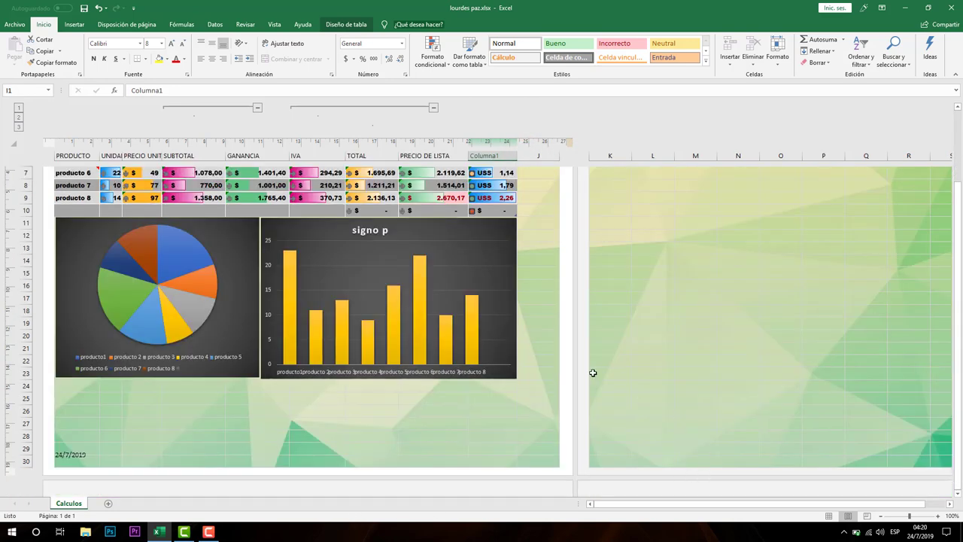
pyautogui.scroll(-3, 398, 400)
pyautogui.scroll(4, 400, 399)
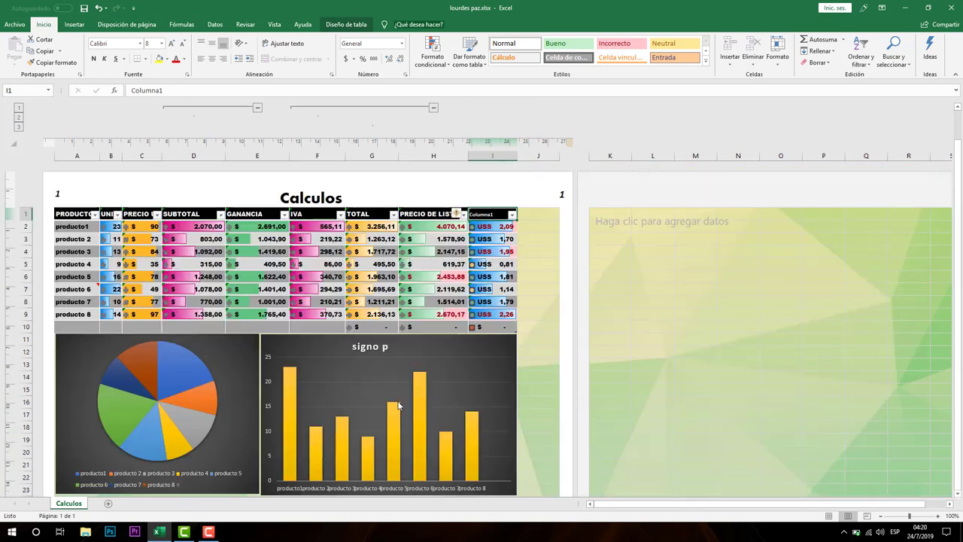
pyautogui.click(535, 316)
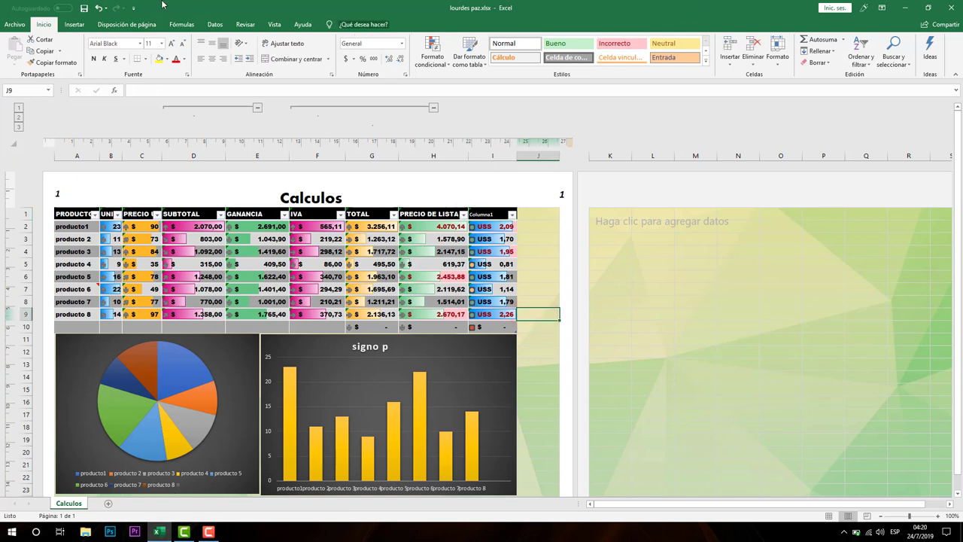
pyautogui.click(538, 254)
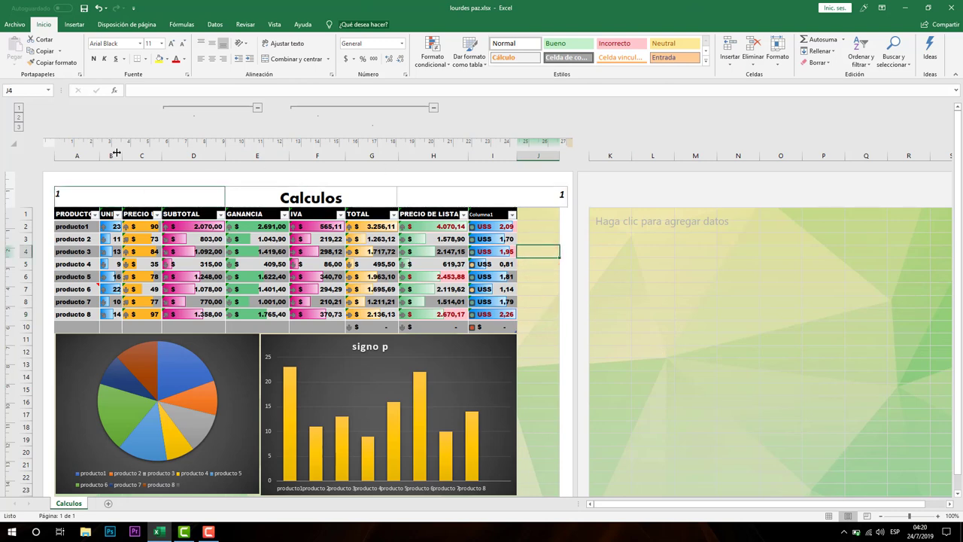
# In Print, switch the paper size from Carta to A4 and apply Estrecho margins.
pyautogui.click(16, 25)
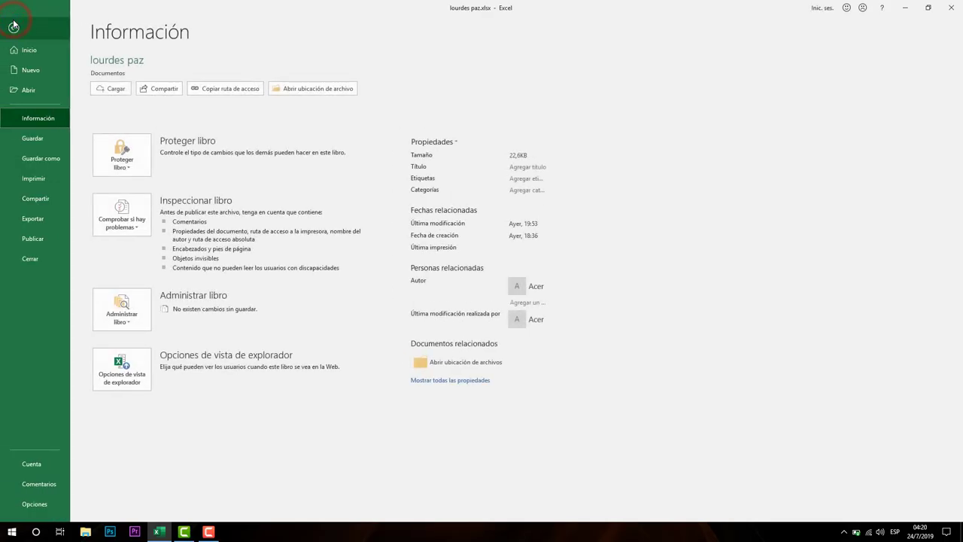
pyautogui.click(40, 182)
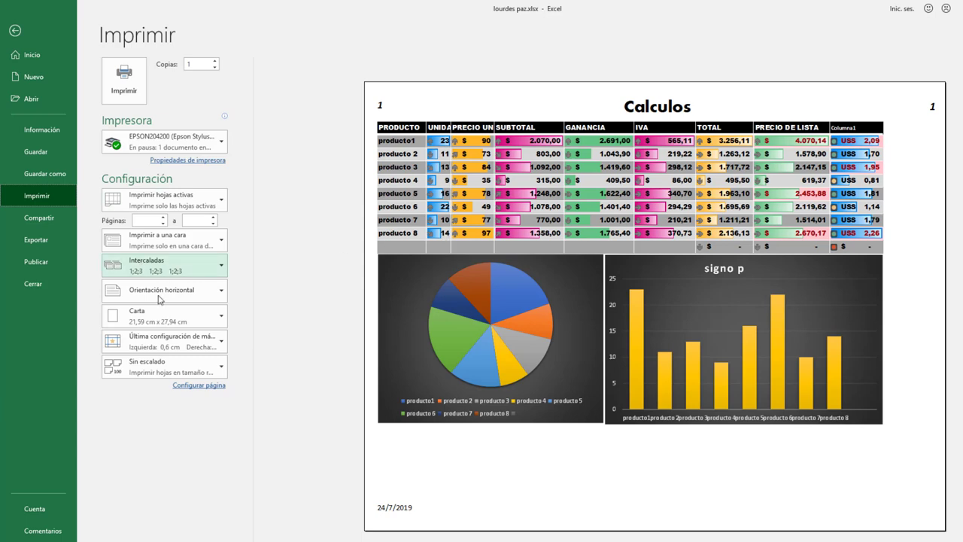
pyautogui.click(200, 316)
pyautogui.click(194, 355)
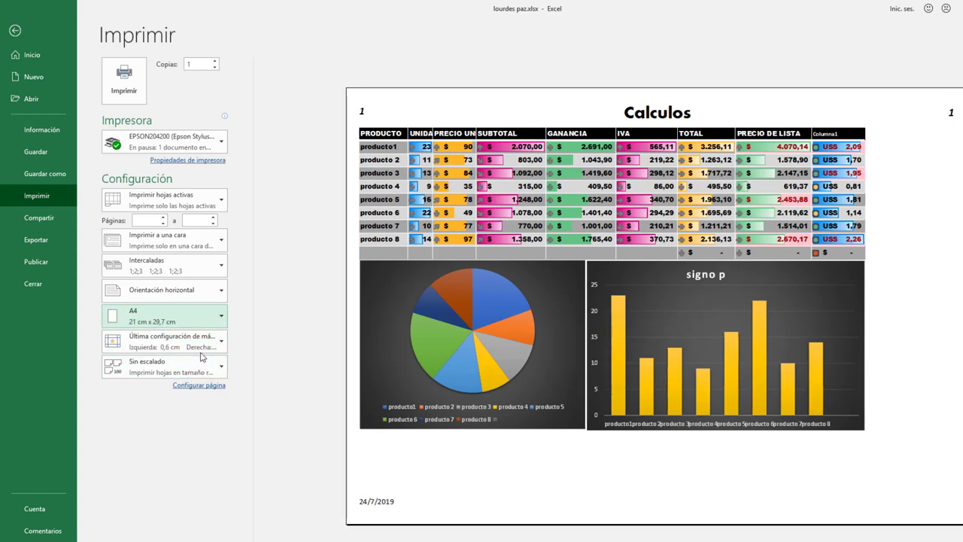
pyautogui.click(197, 345)
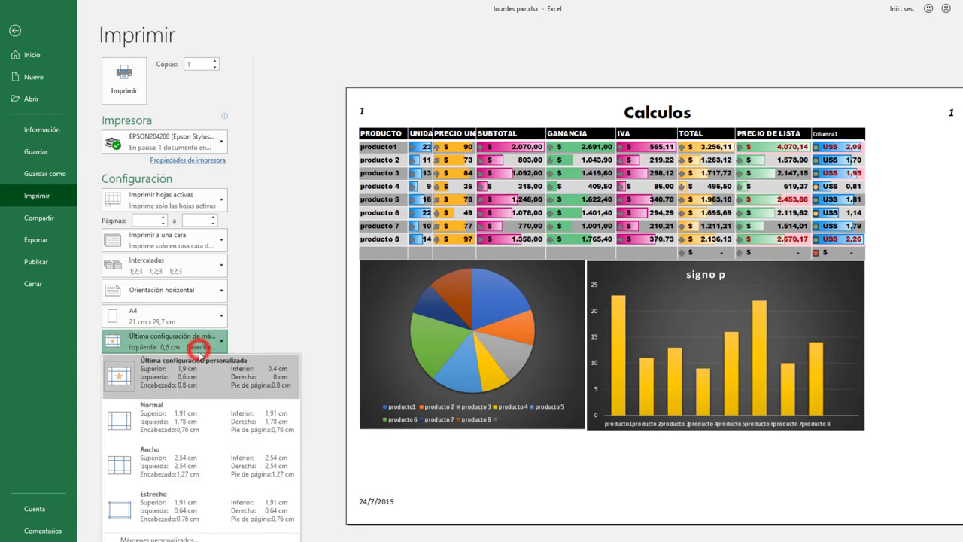
pyautogui.click(208, 506)
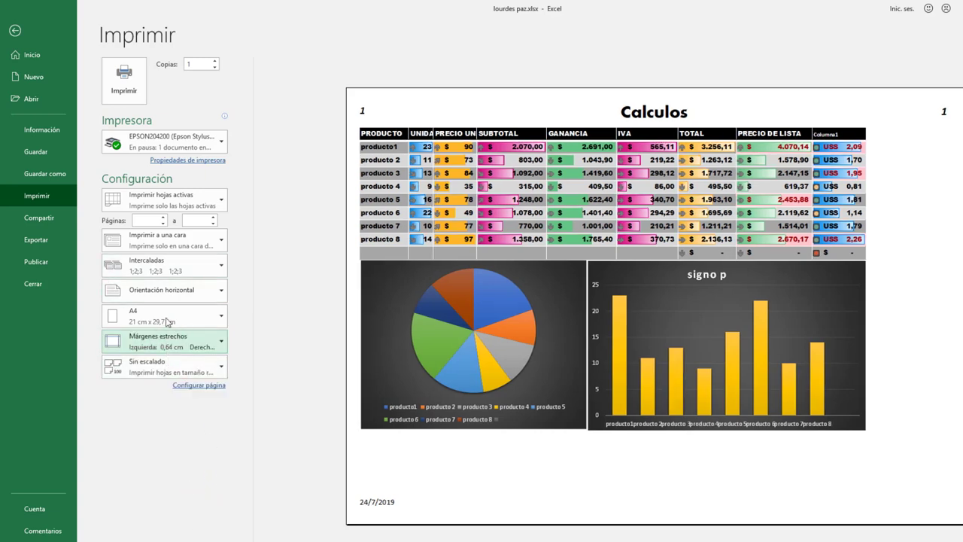
# Review the printing-sides and printer options, leaving both unchanged.
pyautogui.click(179, 271)
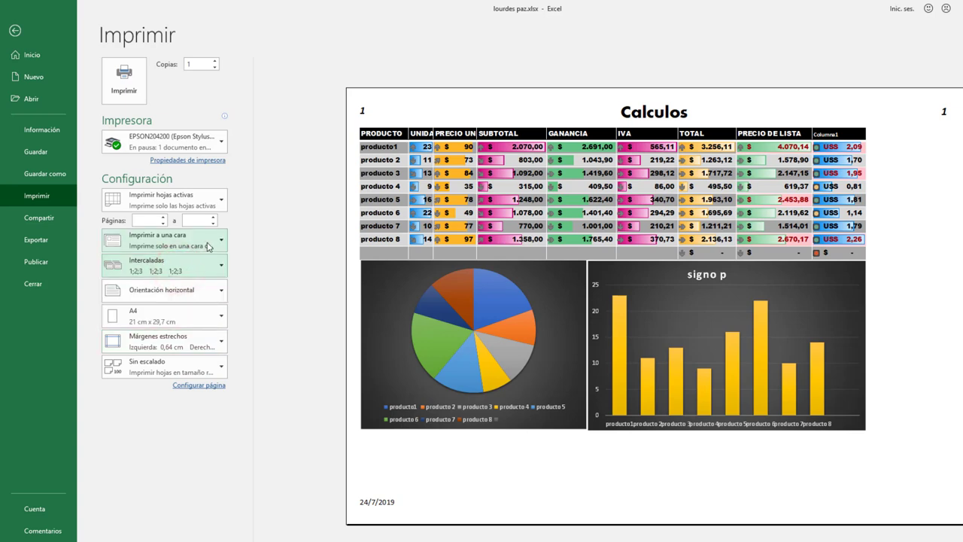
pyautogui.click(210, 242)
pyautogui.click(211, 241)
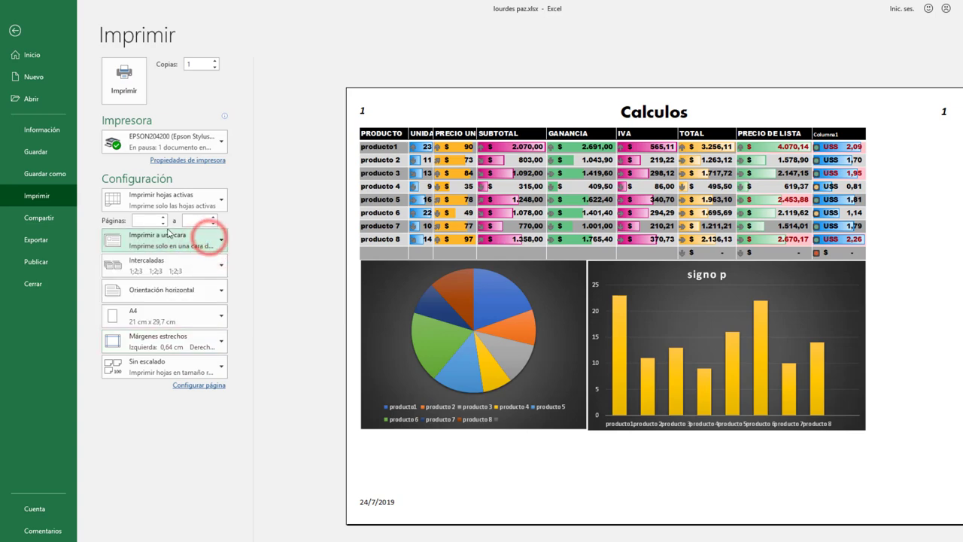
pyautogui.click(150, 219)
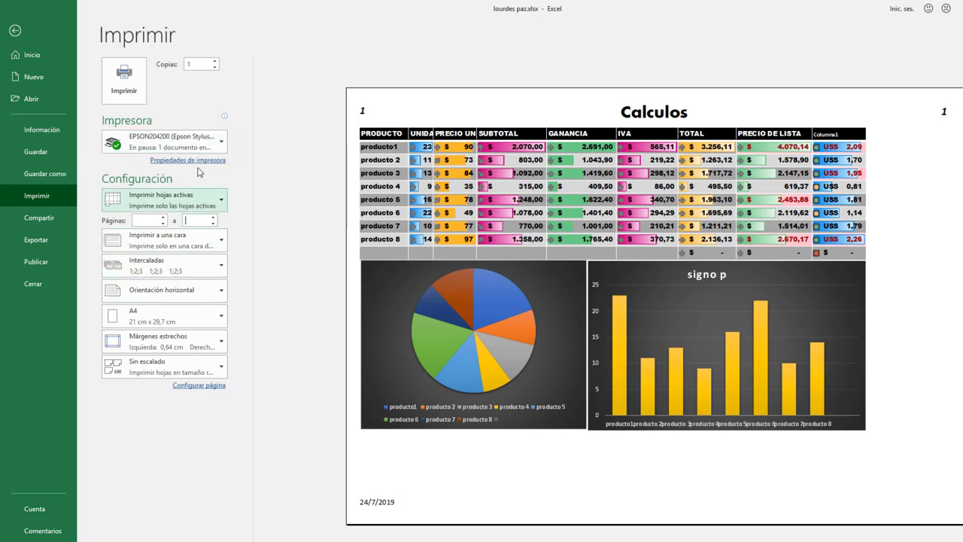
pyautogui.click(172, 144)
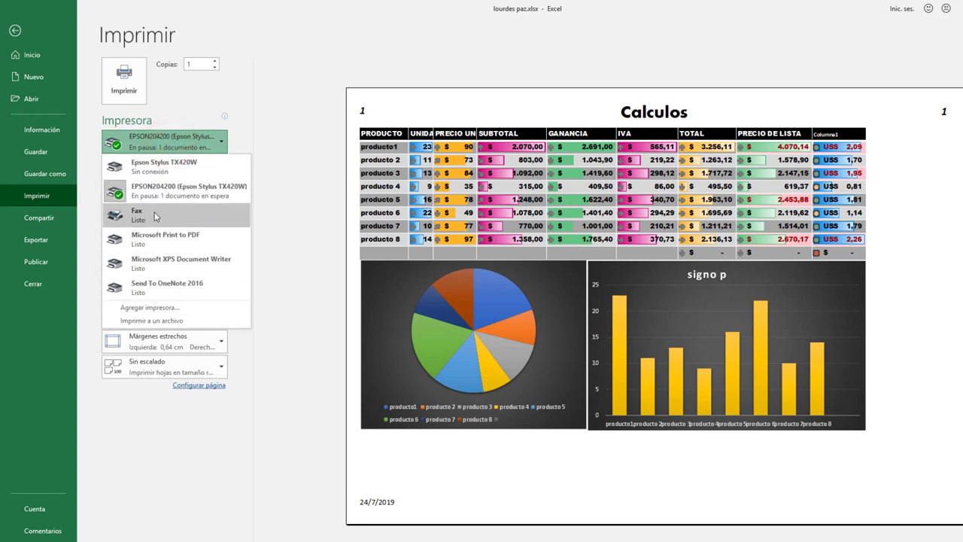
pyautogui.click(156, 484)
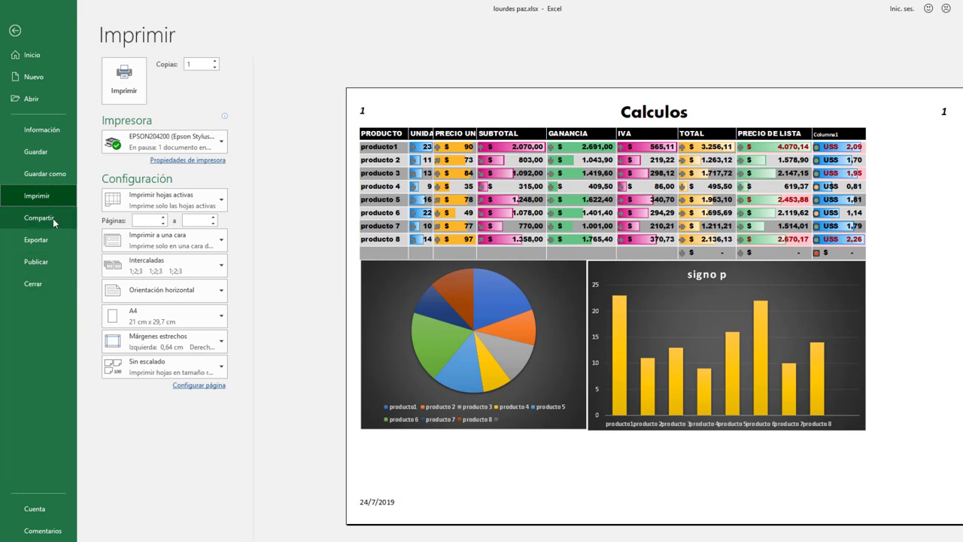
# Open and close the Compartir pane, then show the workbook's Información page.
pyautogui.click(52, 218)
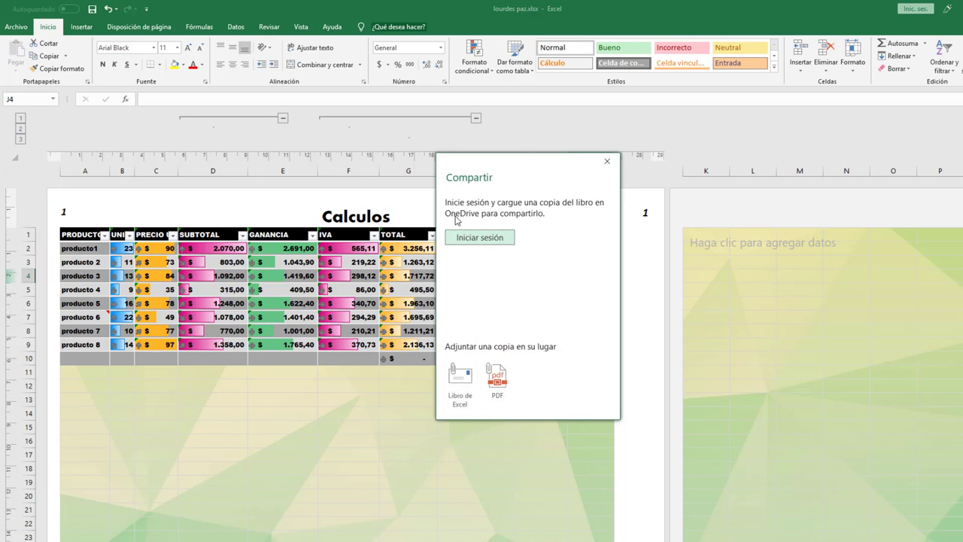
pyautogui.click(608, 161)
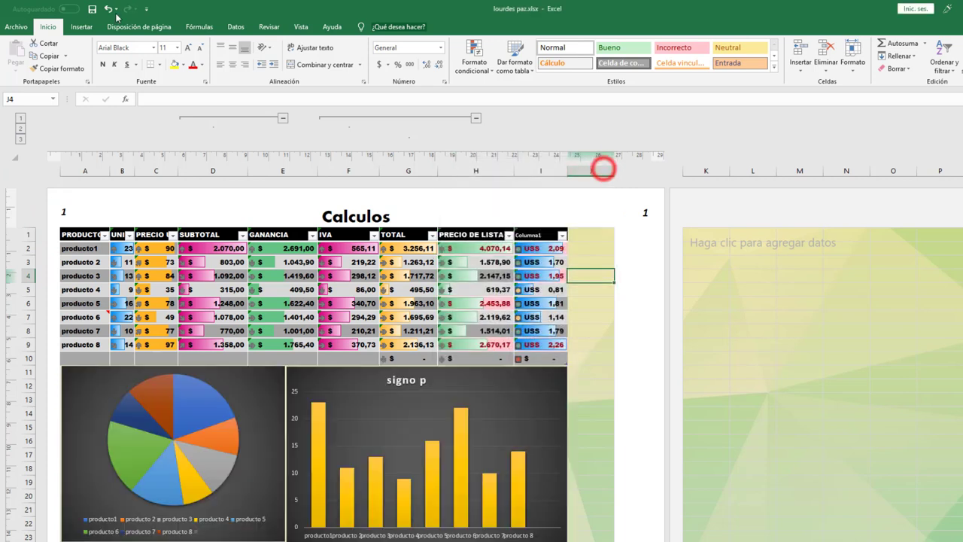
pyautogui.click(16, 25)
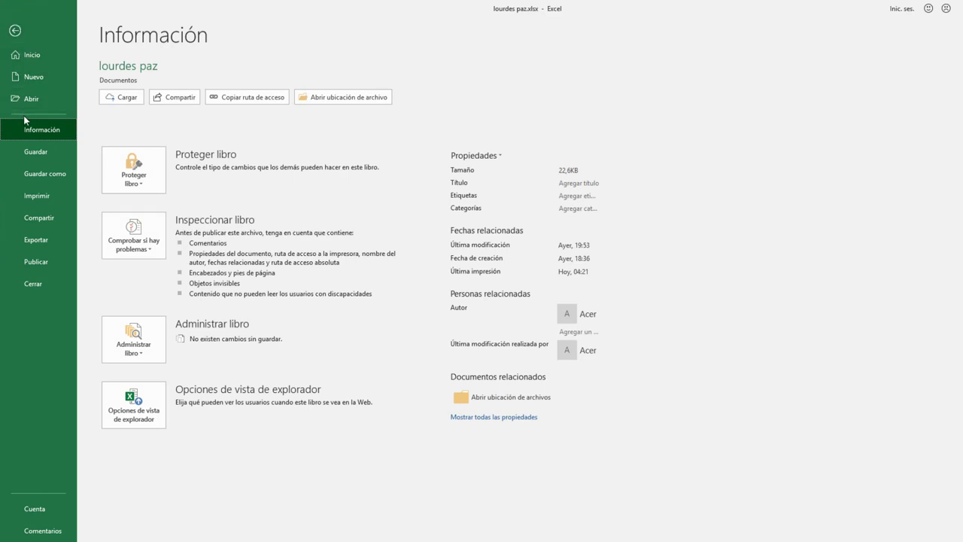
pyautogui.click(52, 242)
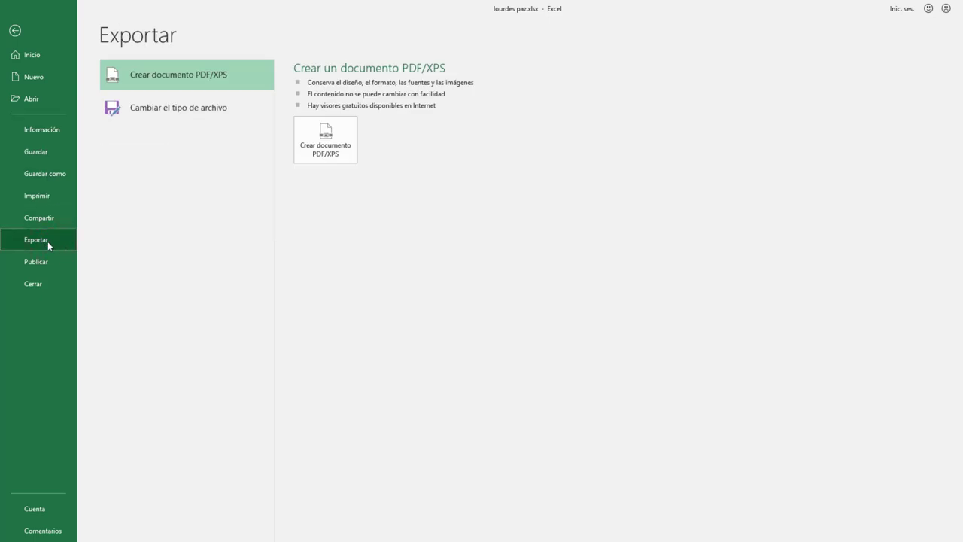
pyautogui.click(191, 79)
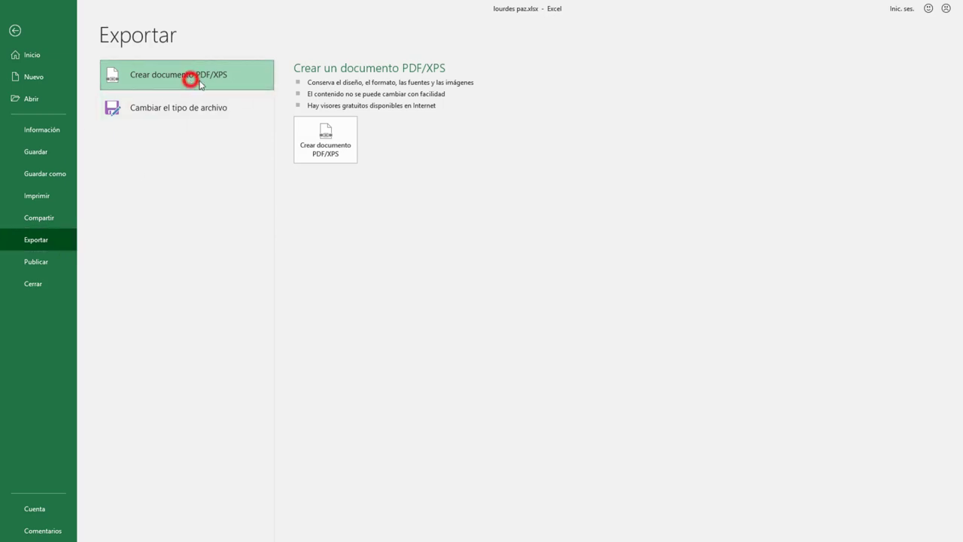
pyautogui.click(339, 155)
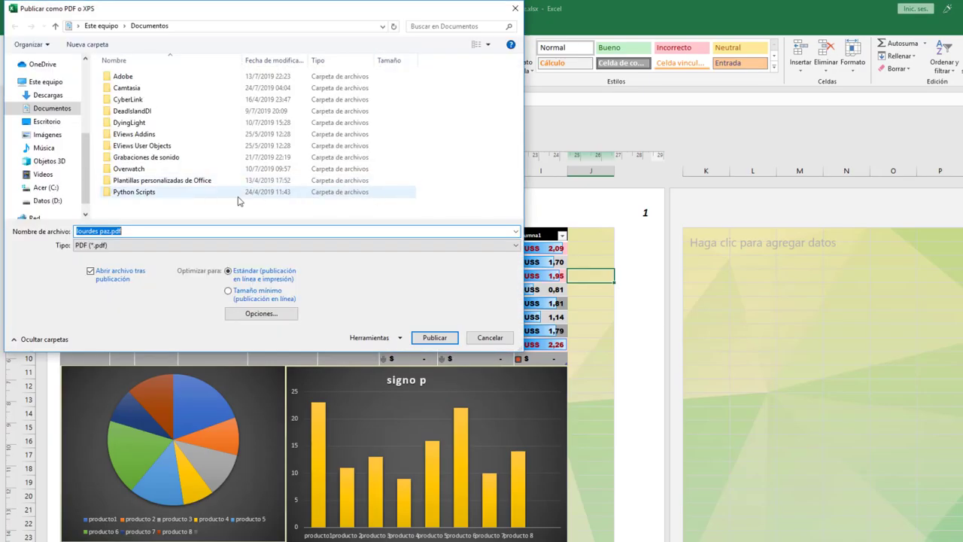
pyautogui.click(57, 122)
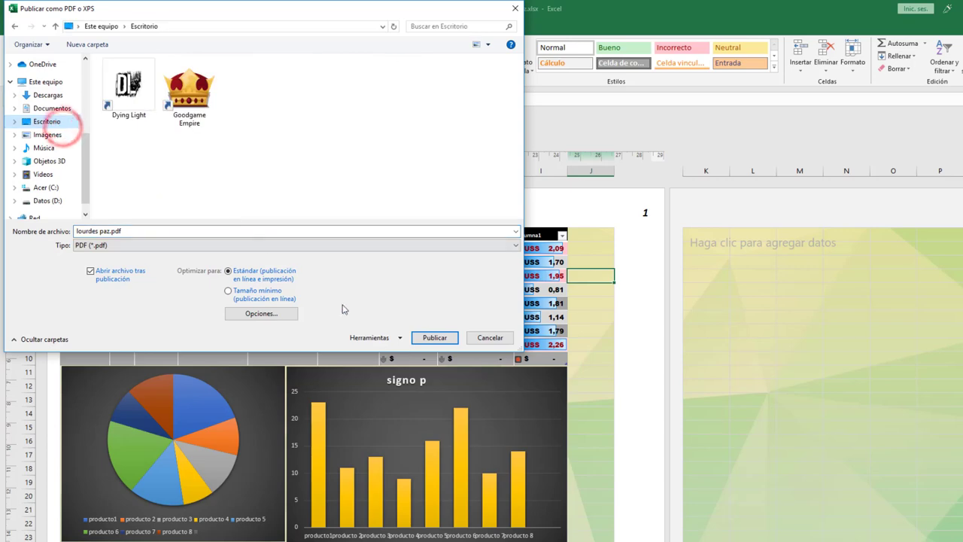
pyautogui.click(435, 338)
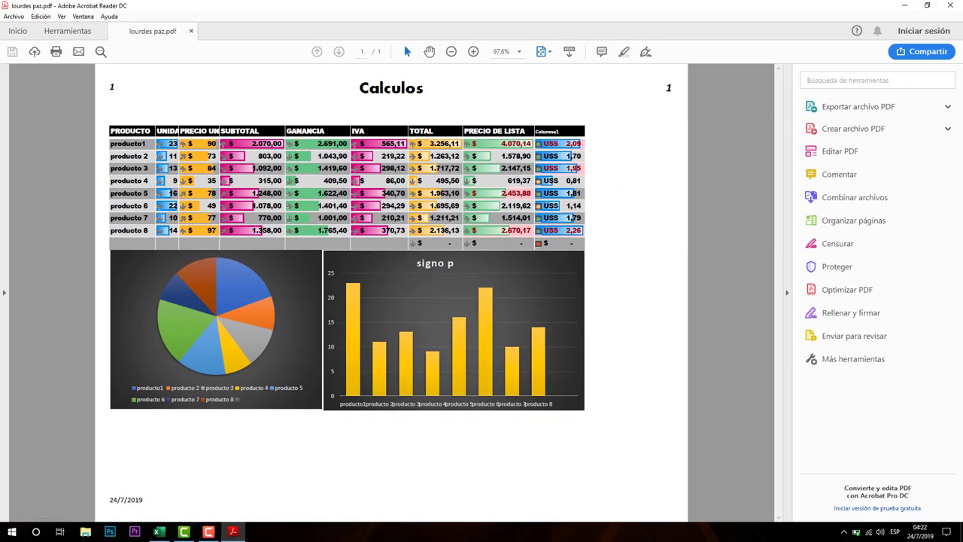
pyautogui.click(908, 6)
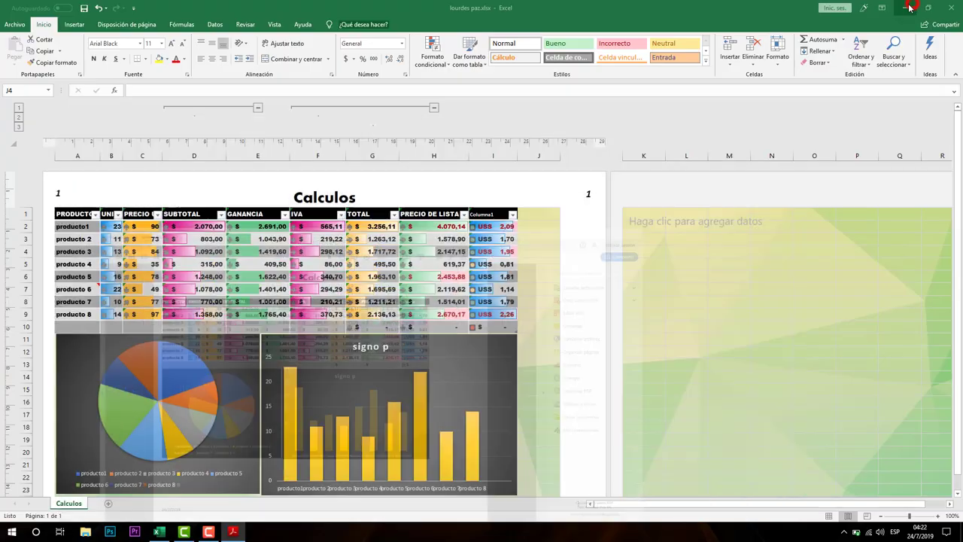
pyautogui.click(909, 7)
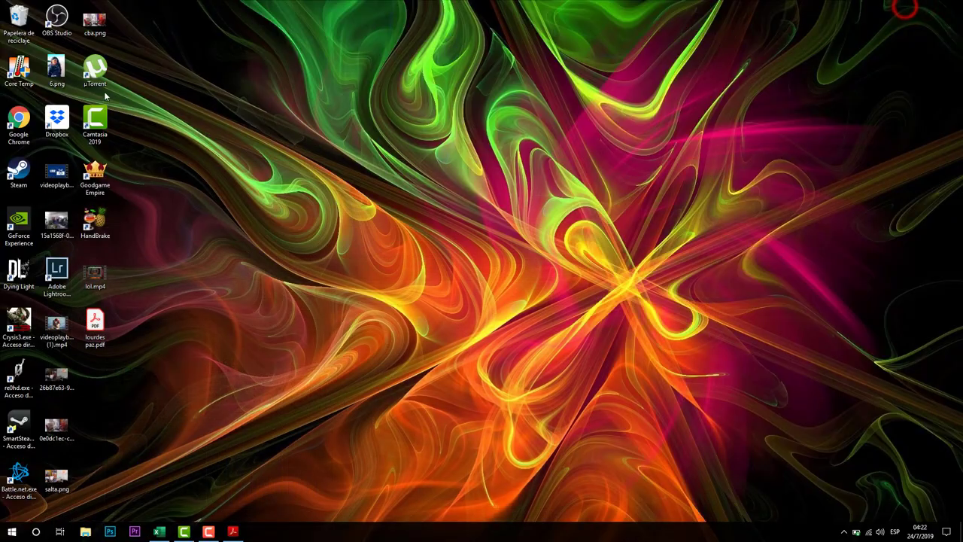
# Launch Chrome and search Google for 'whatsapp' from the address bar.
pyautogui.doubleClick(18, 128)
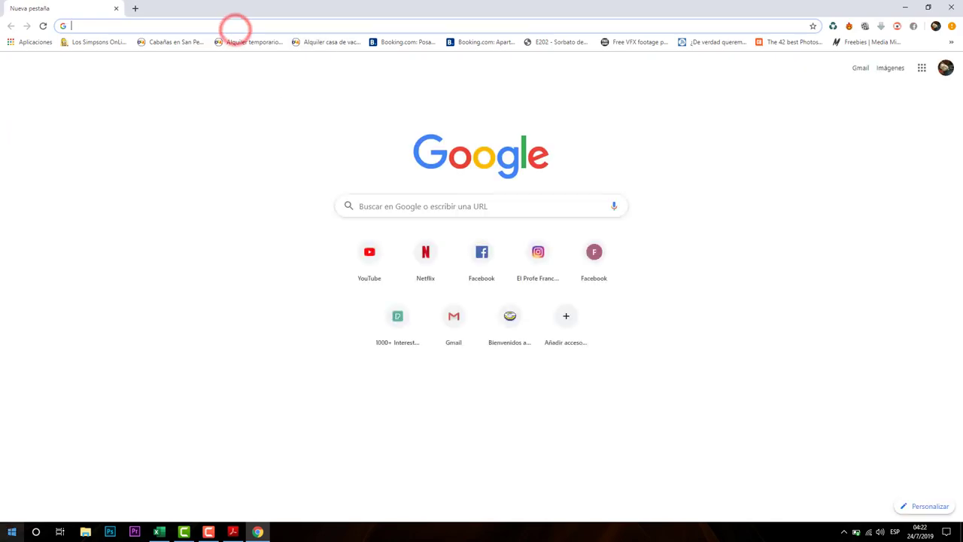
pyautogui.write('wh')
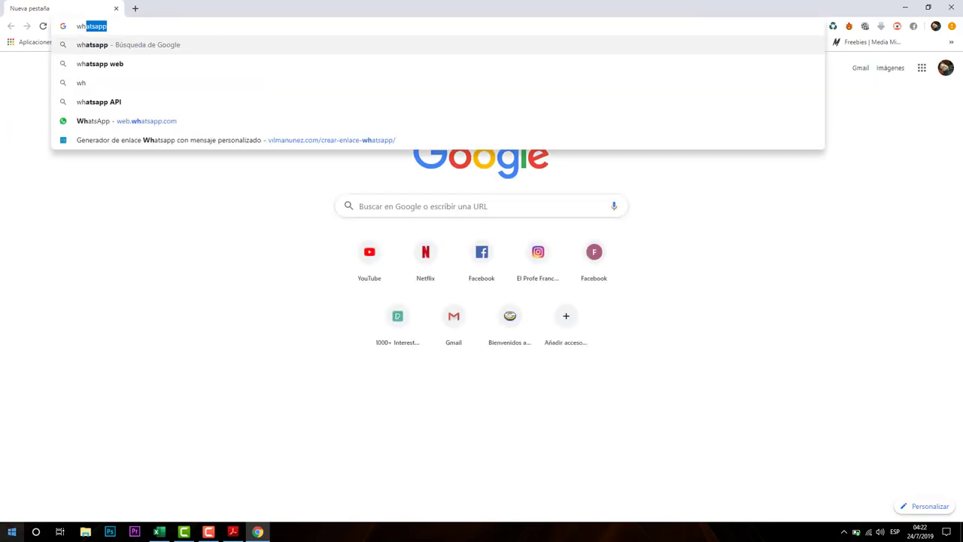
pyautogui.press('Return')
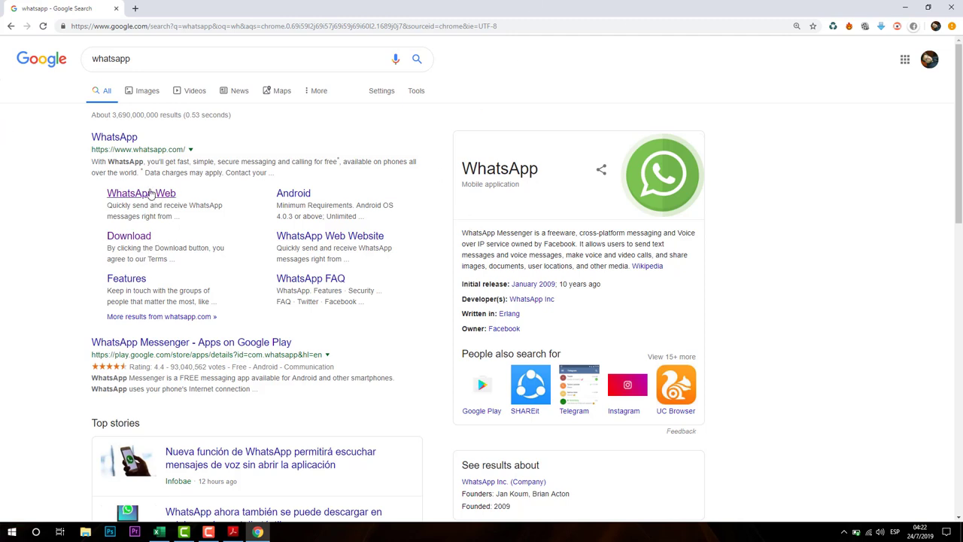
pyautogui.click(147, 197)
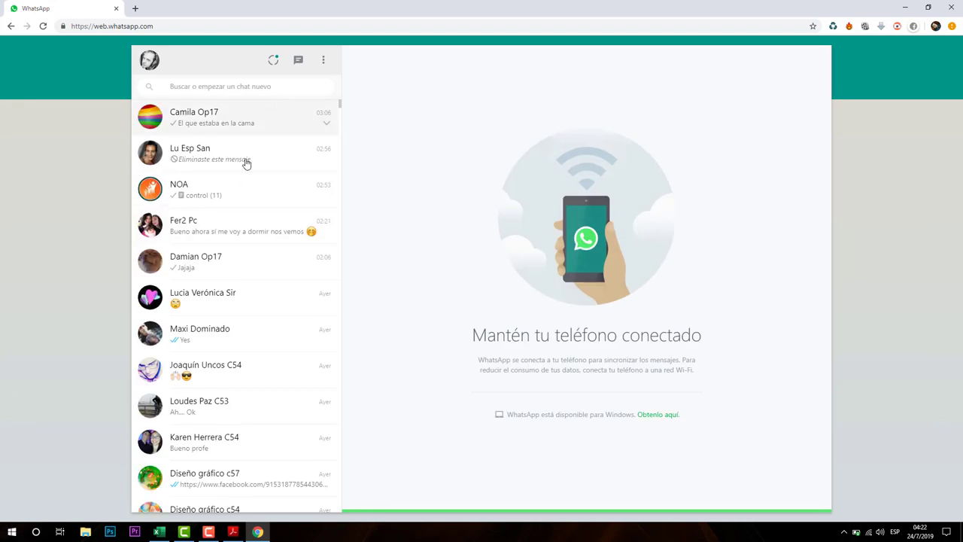
pyautogui.click(210, 112)
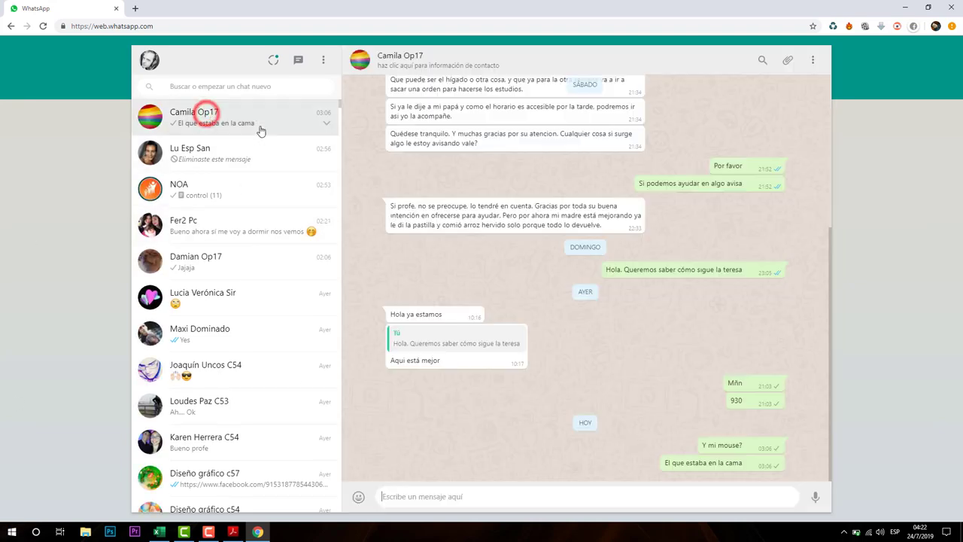
pyautogui.click(789, 62)
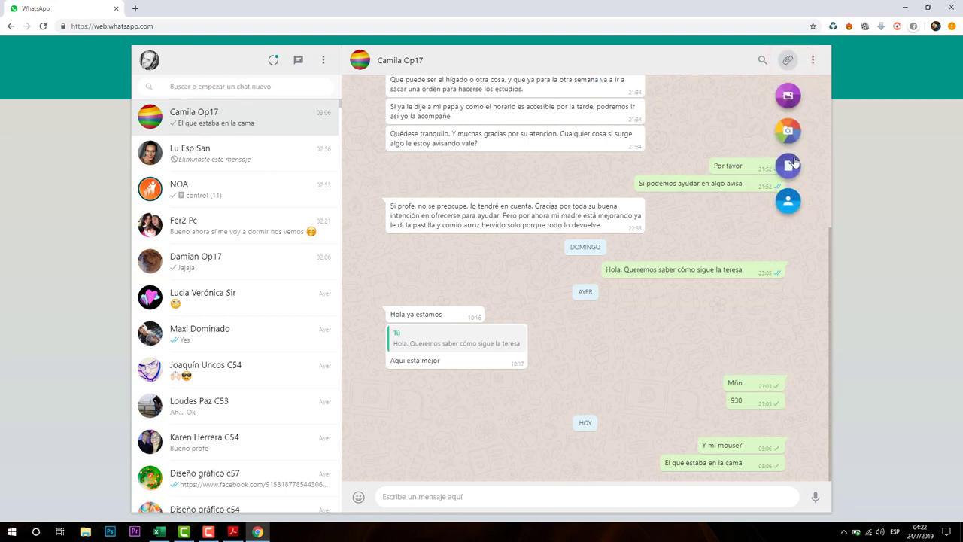
pyautogui.click(793, 164)
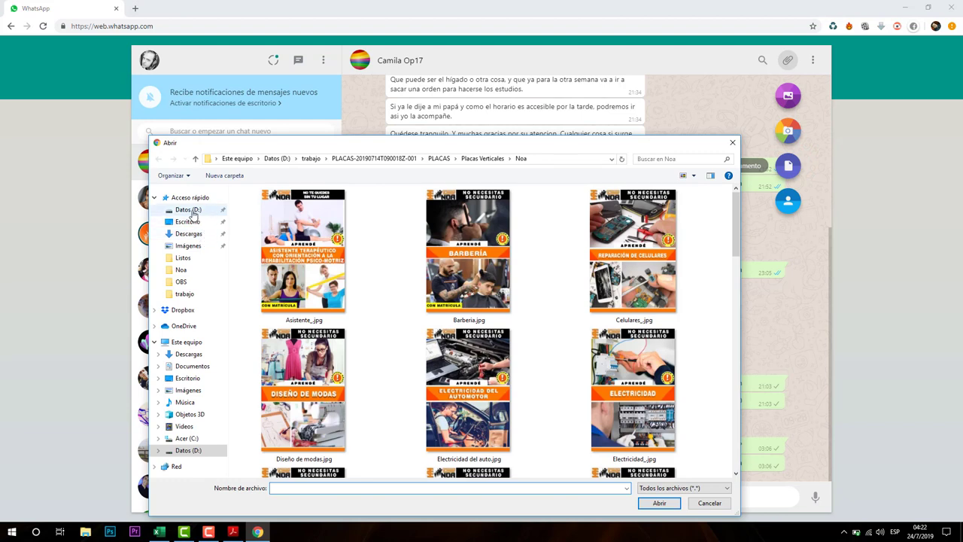
pyautogui.click(188, 221)
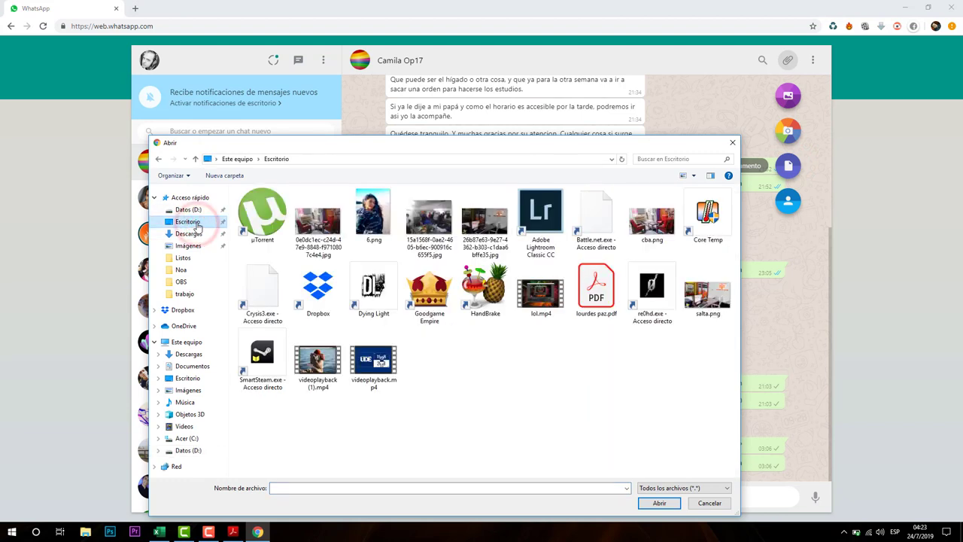
pyautogui.doubleClick(596, 288)
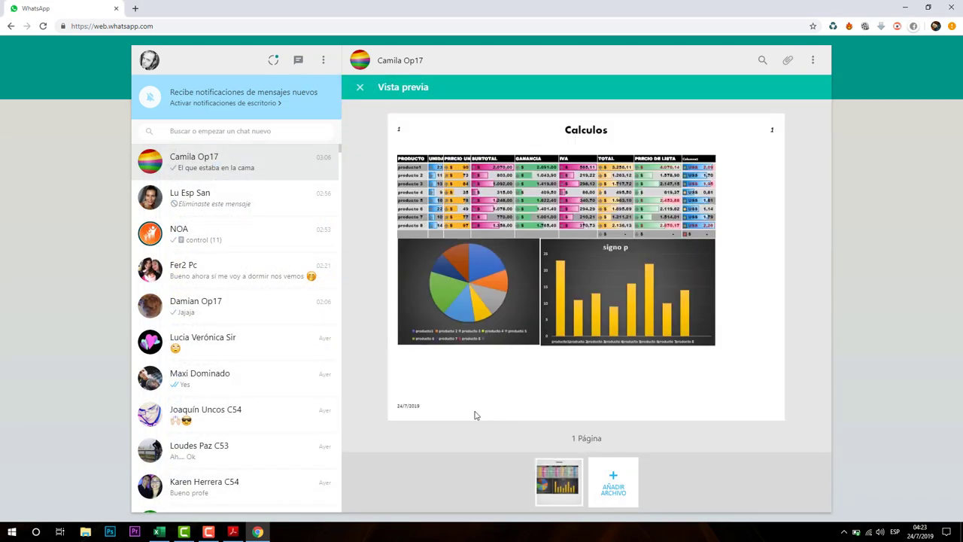
pyautogui.click(796, 453)
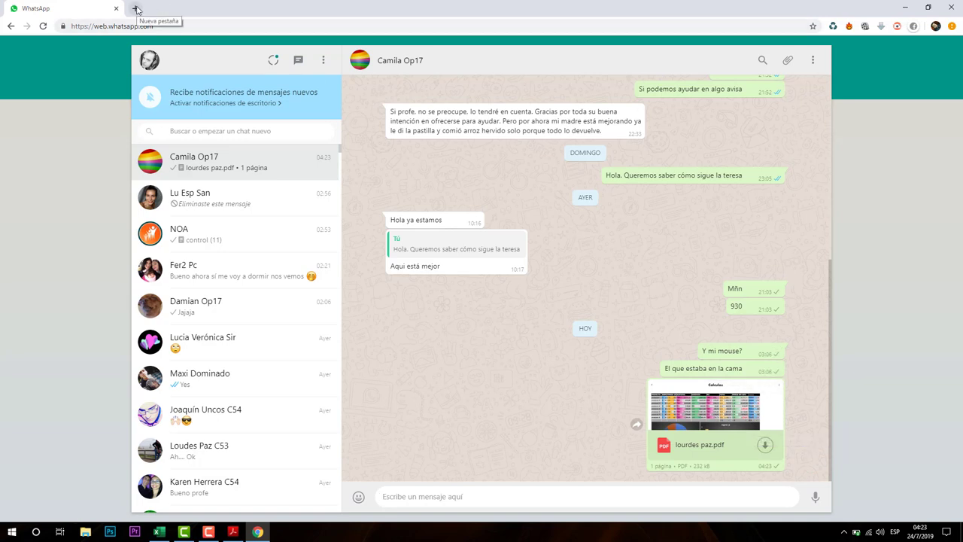
# Sign out of WhatsApp Web and open Facebook in a new tab.
pyautogui.click(326, 62)
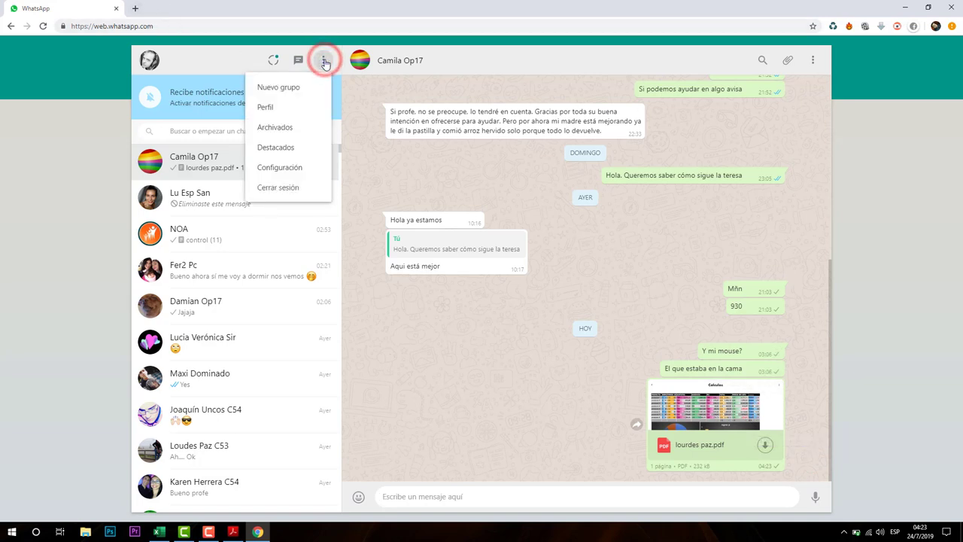
pyautogui.click(307, 187)
pyautogui.click(134, 8)
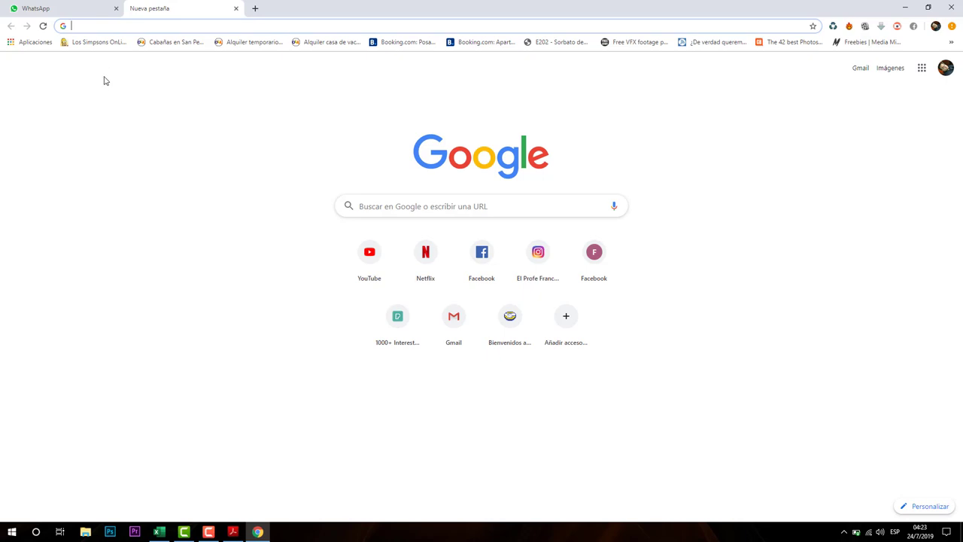
pyautogui.click(488, 272)
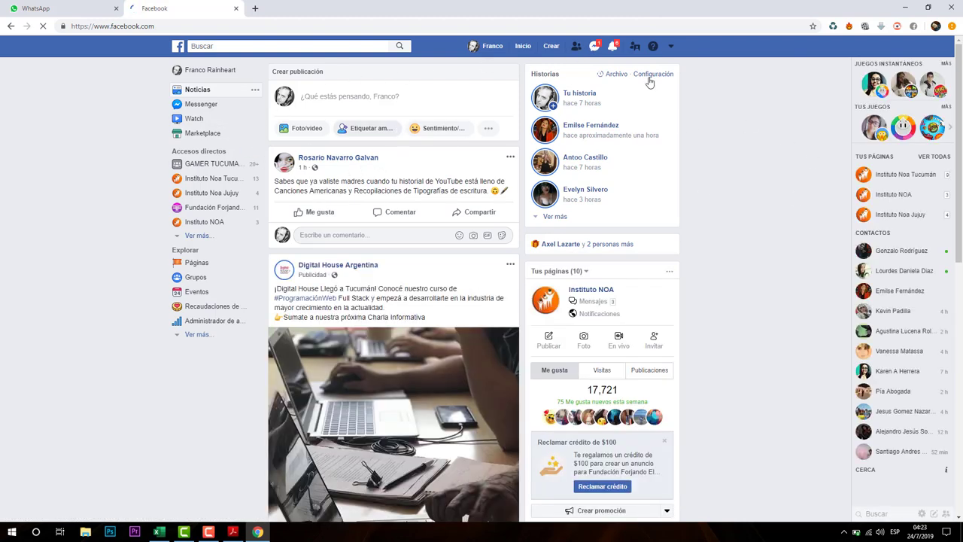
pyautogui.click(593, 47)
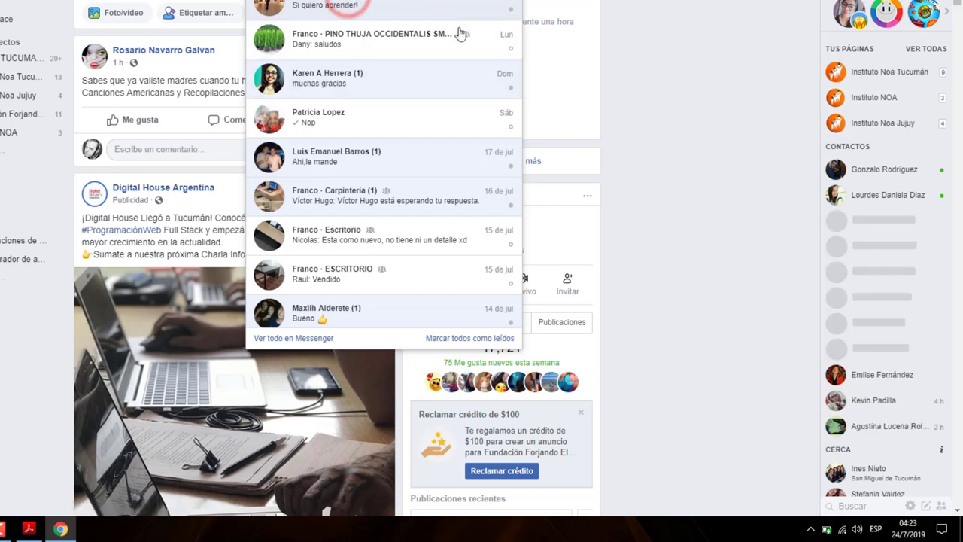
pyautogui.click(377, 6)
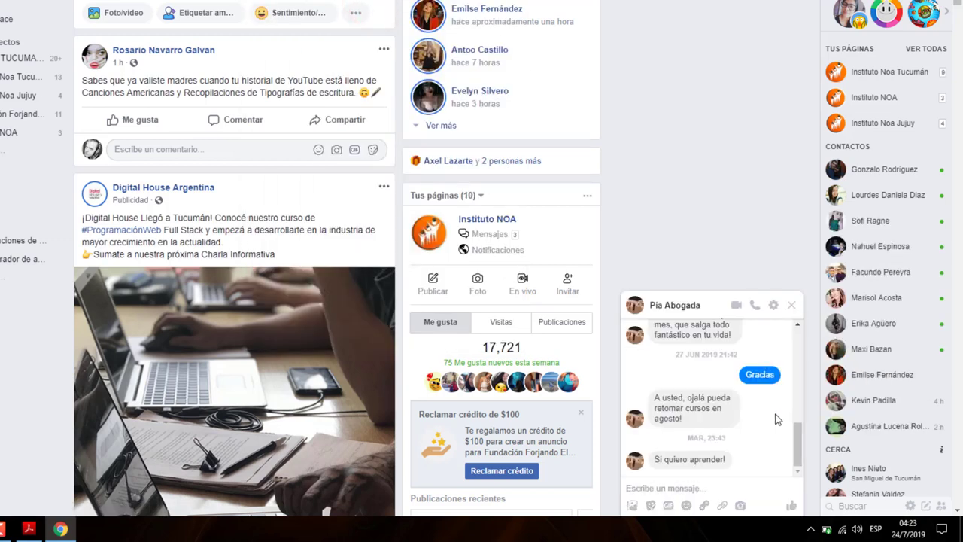
pyautogui.click(723, 510)
pyautogui.doubleClick(489, 222)
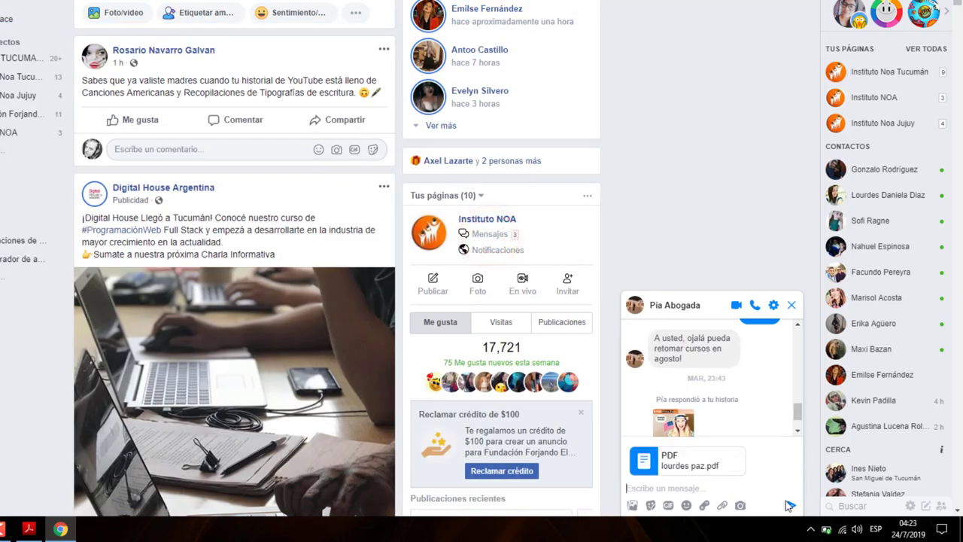
pyautogui.click(792, 504)
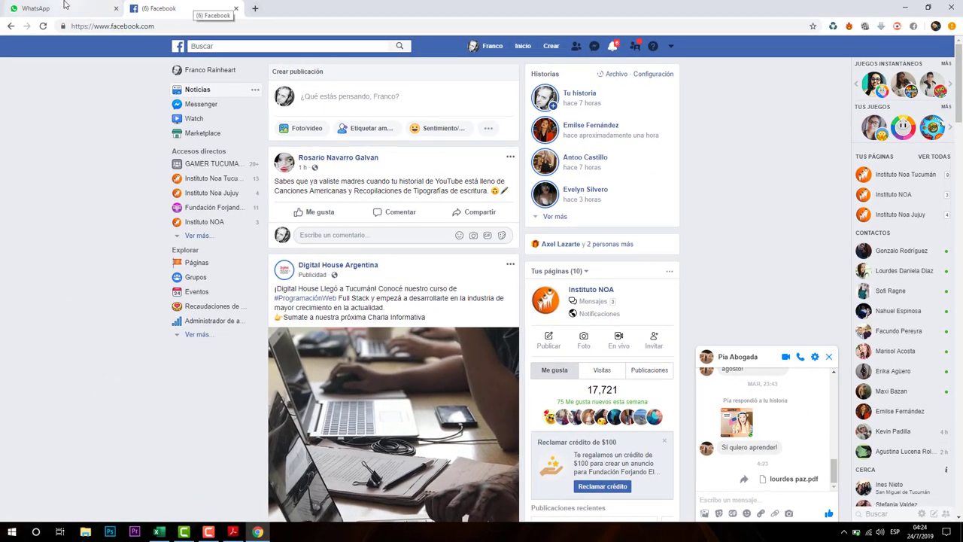
pyautogui.click(68, 4)
pyautogui.click(155, 7)
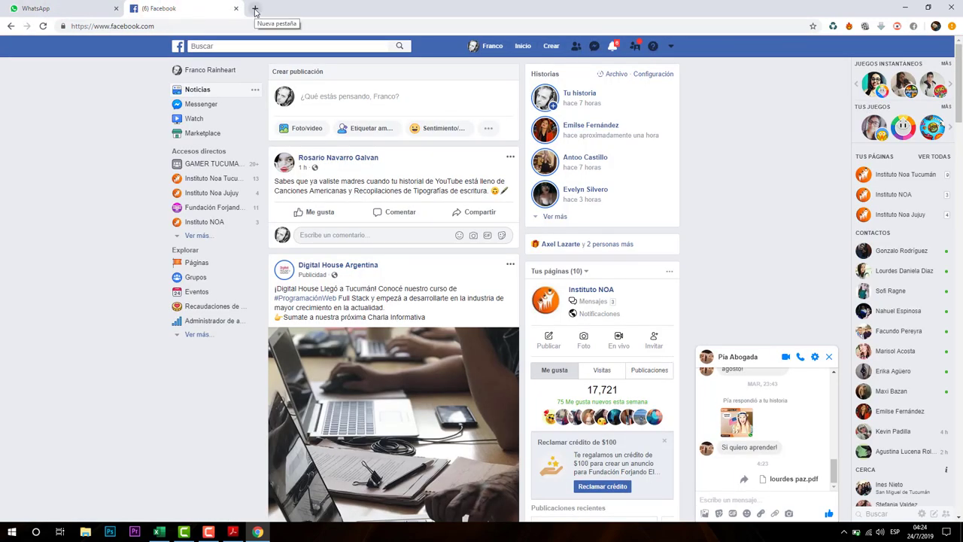
# Open Gmail in a new tab and start an email to the suggested contact with subject pdf.
pyautogui.click(256, 8)
pyautogui.write('gmail.com')
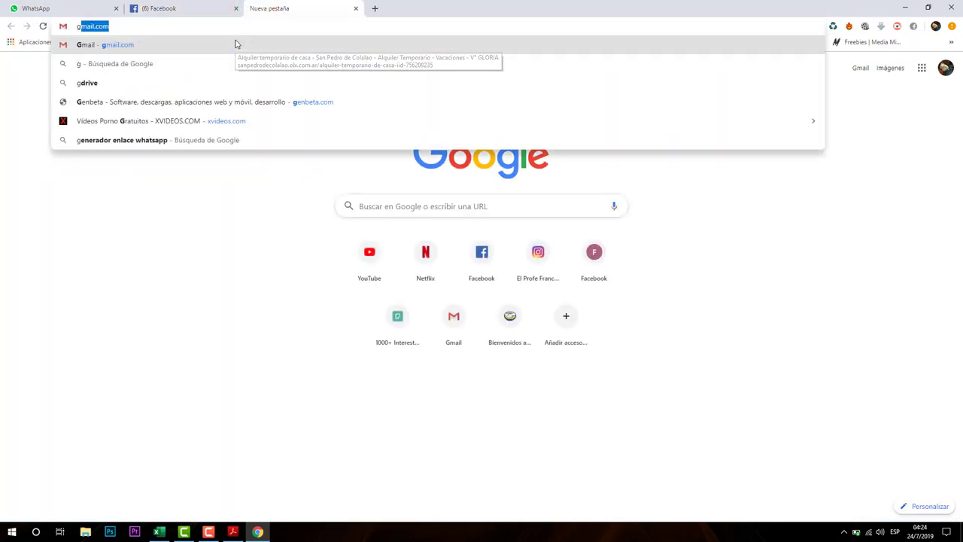
pyautogui.press('Return')
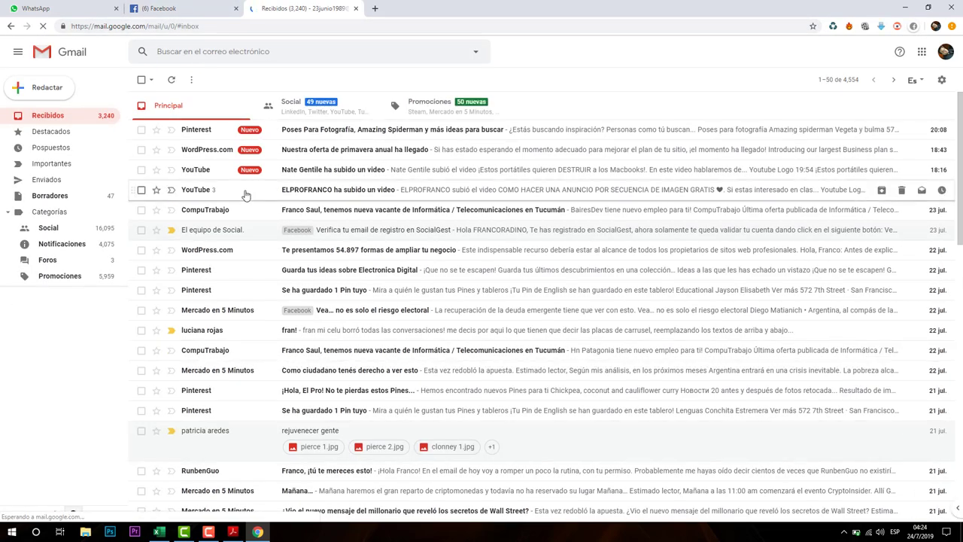
pyautogui.click(53, 90)
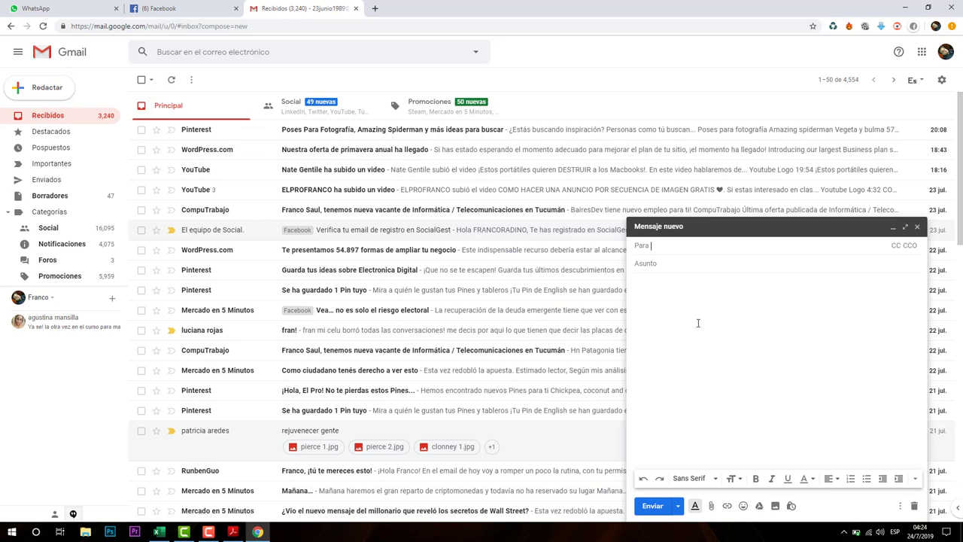
pyautogui.write('f')
pyautogui.click(707, 269)
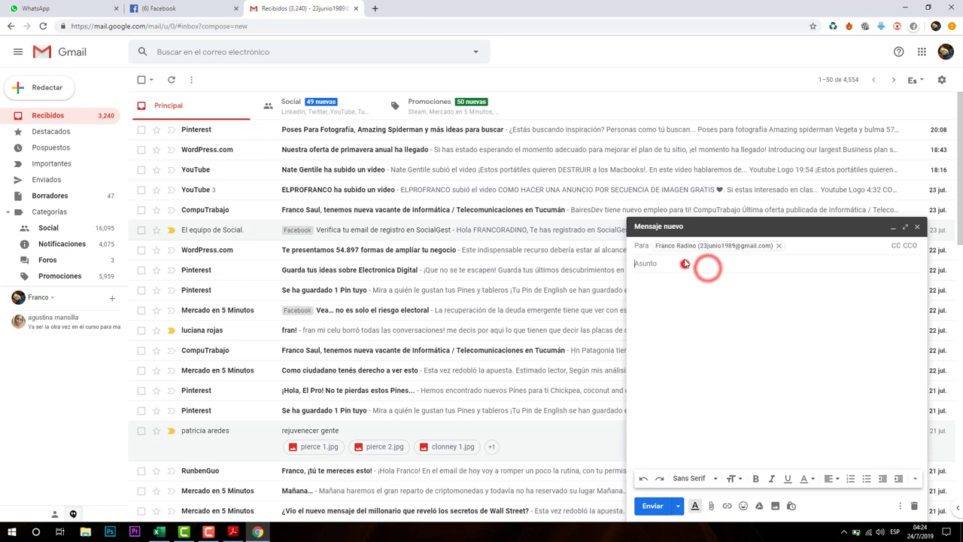
pyautogui.write('P')
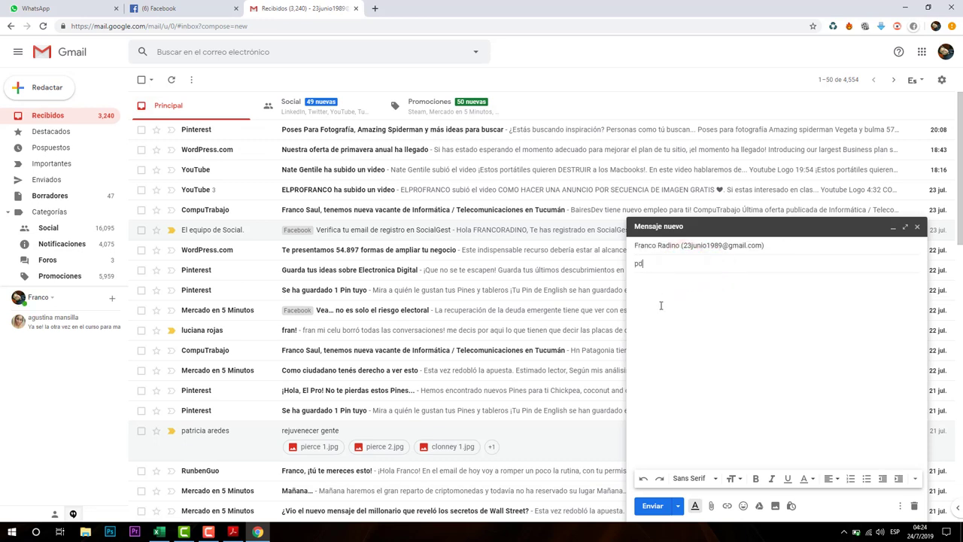
pyautogui.write('dfgfsdfsd')
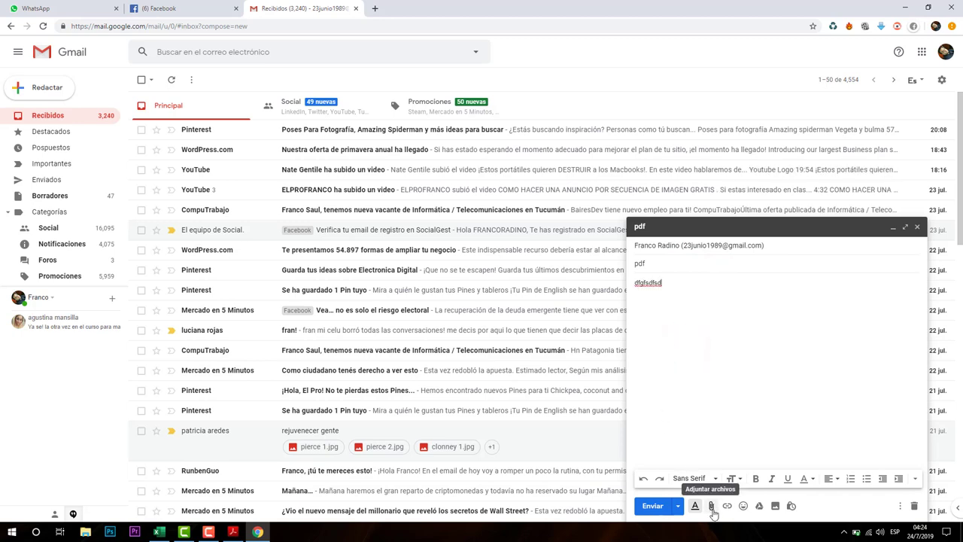
pyautogui.click(711, 508)
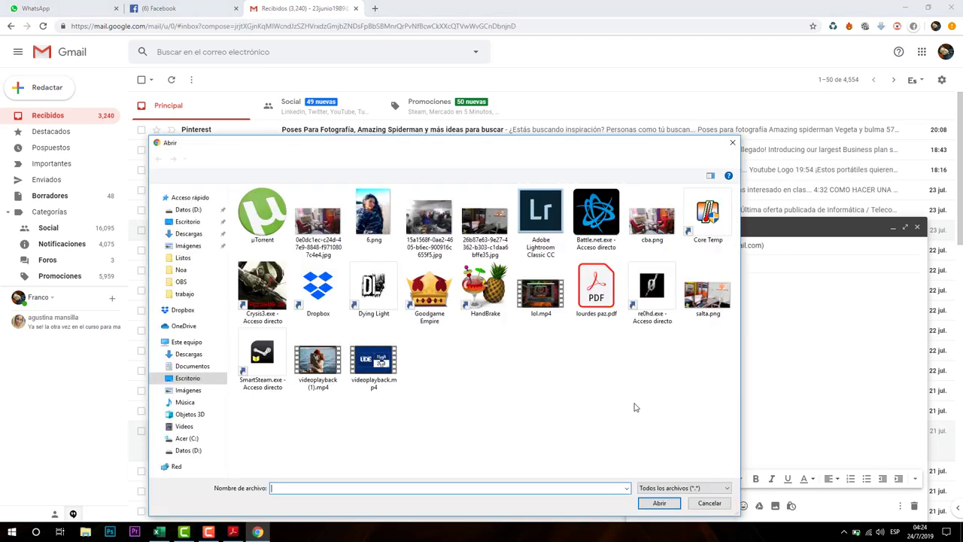
pyautogui.click(595, 315)
pyautogui.doubleClick(594, 315)
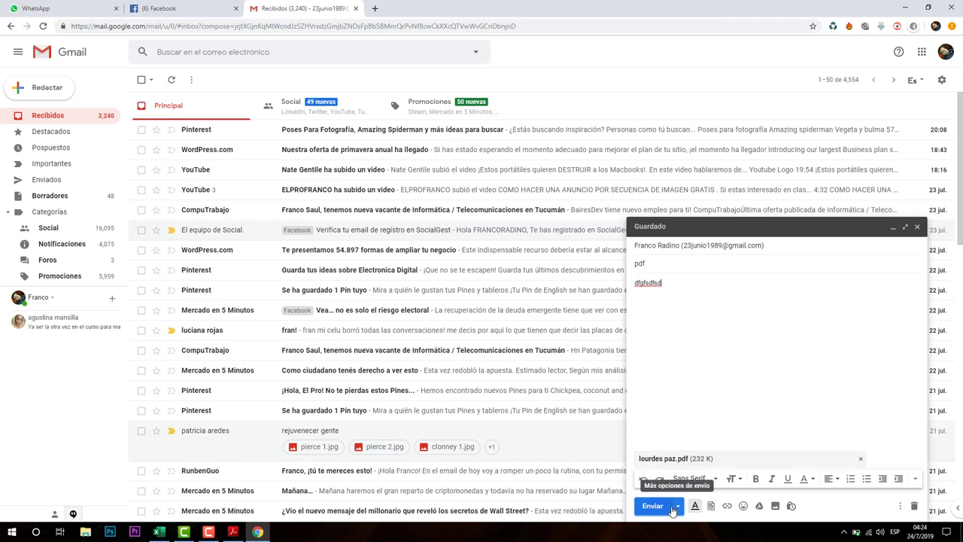
pyautogui.click(666, 508)
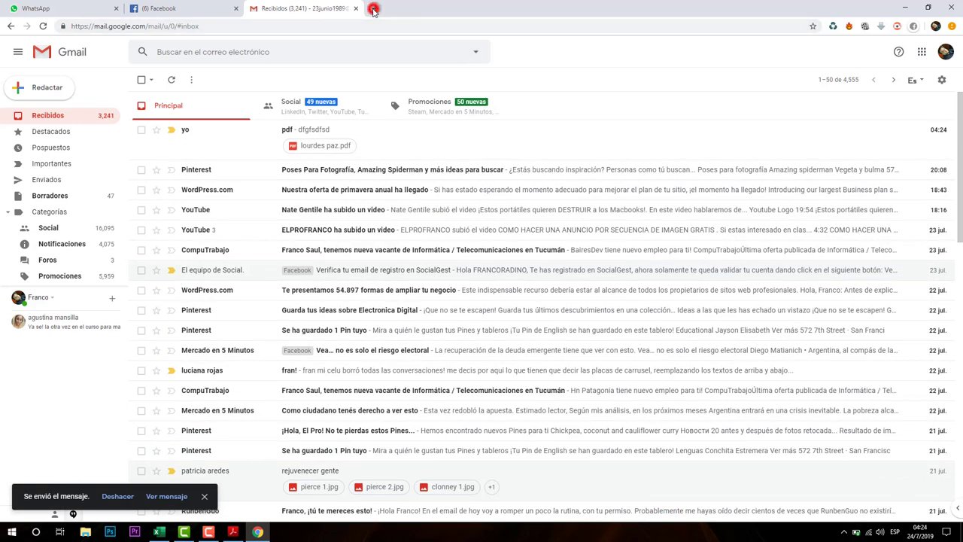
# Search gdrive in a new tab and open My Drive from the results.
pyautogui.click(373, 9)
pyautogui.write('g')
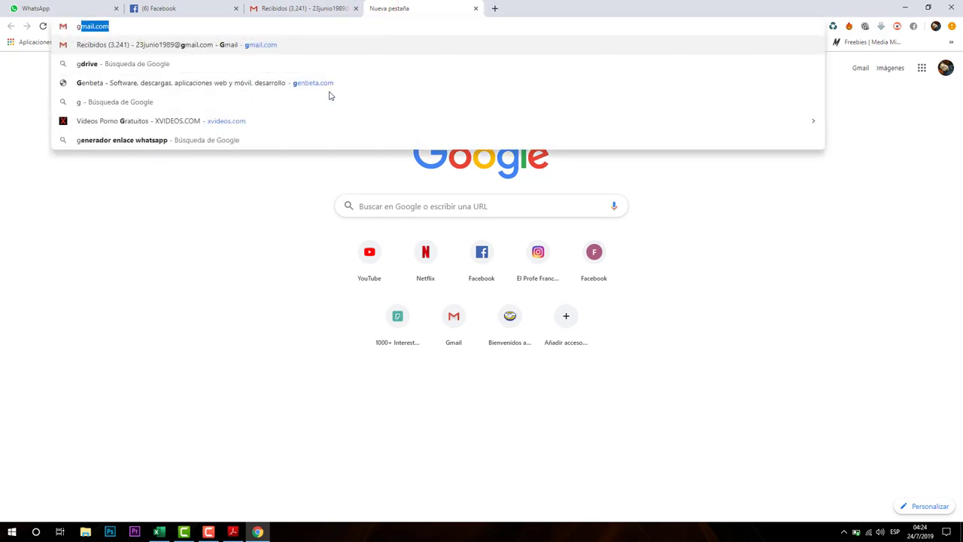
pyautogui.write('dr')
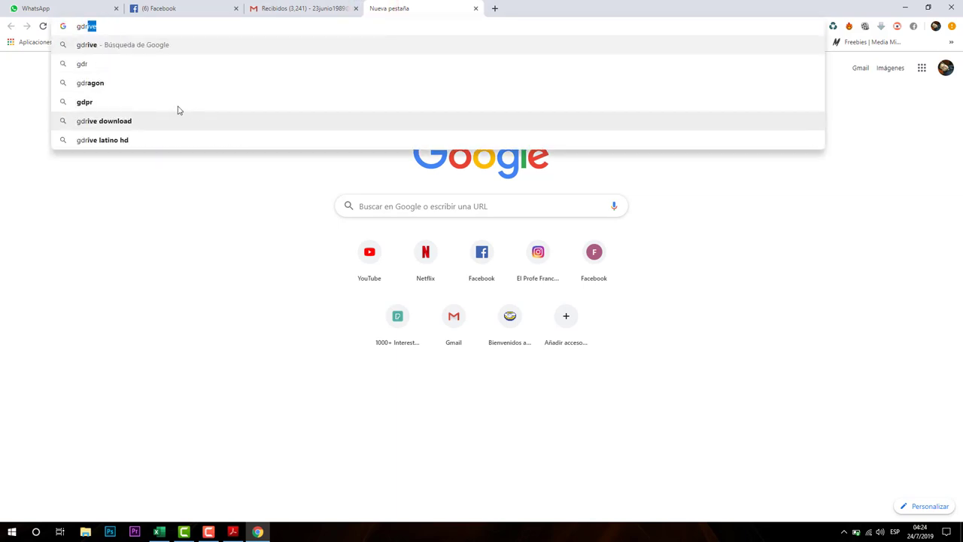
pyautogui.click(186, 46)
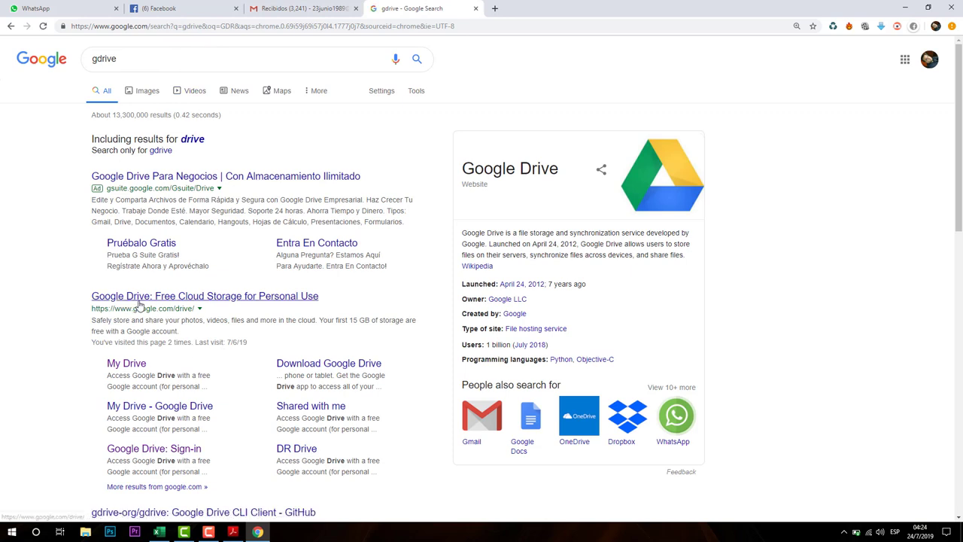
pyautogui.click(143, 365)
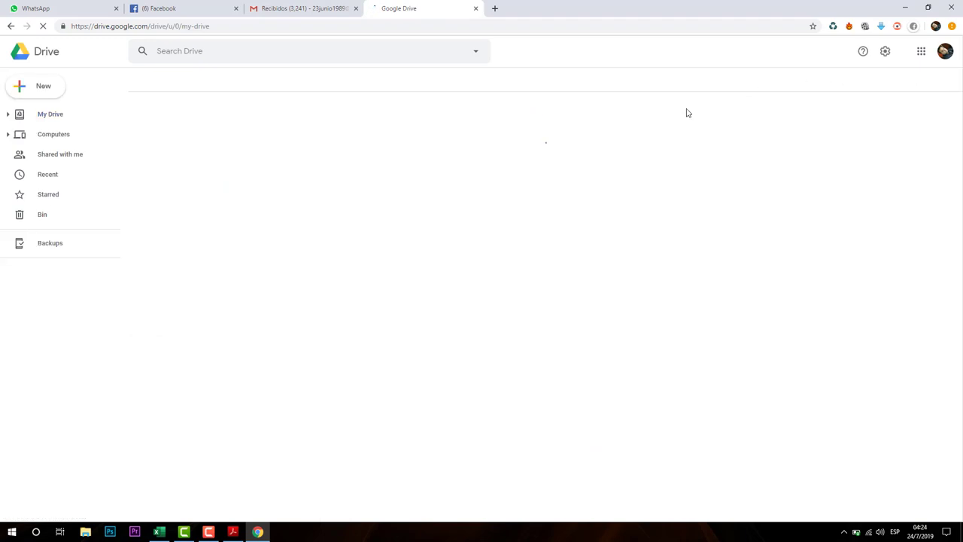
# Switch Google Drive to the second signed-in Google account.
pyautogui.click(946, 53)
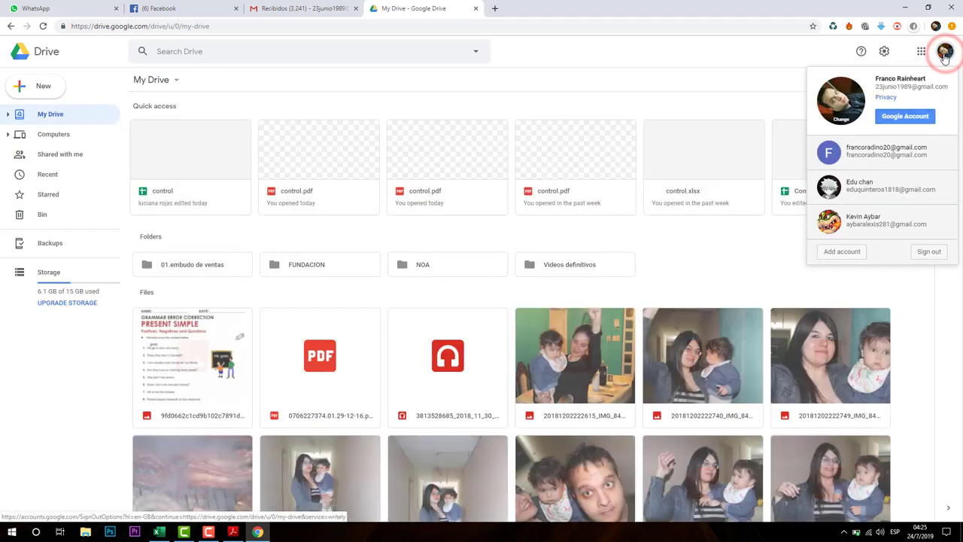
pyautogui.click(946, 53)
pyautogui.click(946, 52)
pyautogui.click(867, 187)
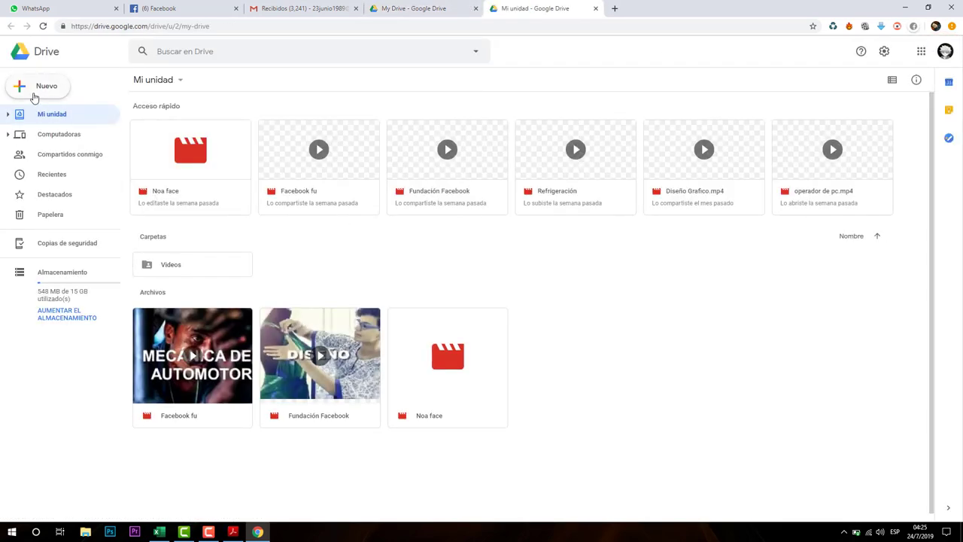
pyautogui.click(32, 85)
pyautogui.click(79, 118)
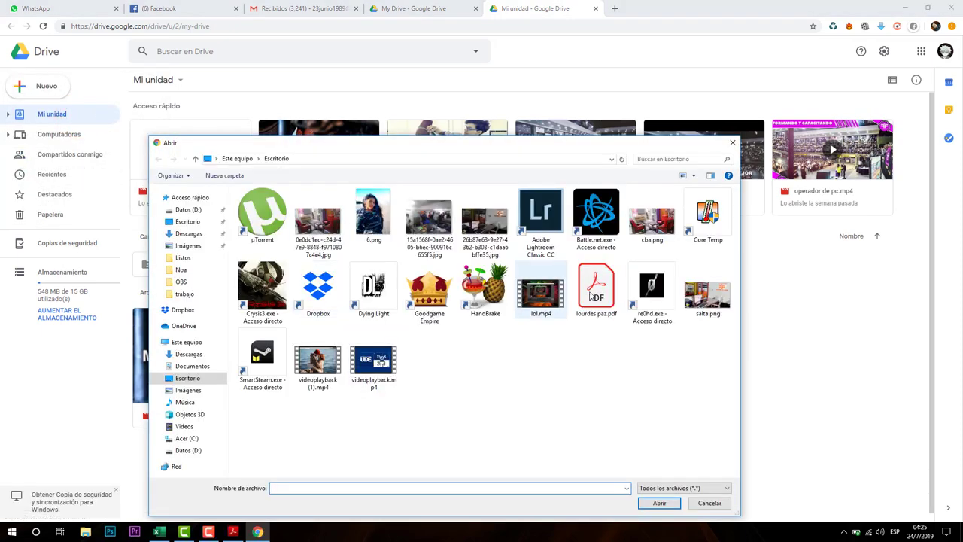
pyautogui.doubleClick(599, 294)
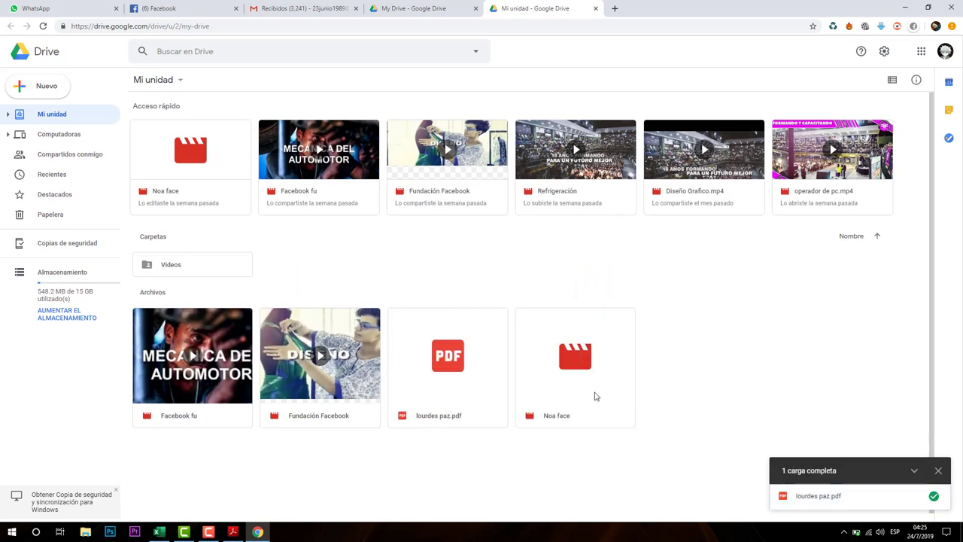
pyautogui.click(938, 470)
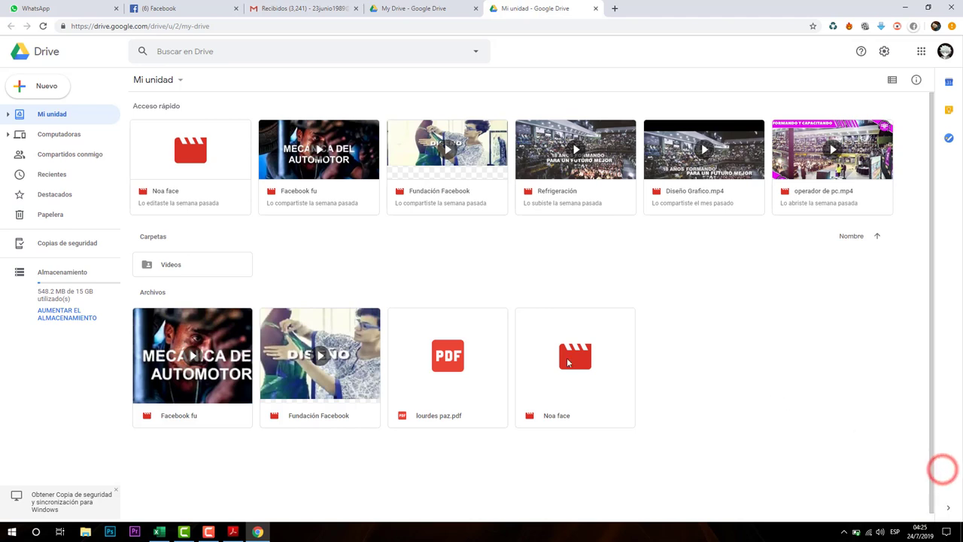
pyautogui.rightClick(449, 368)
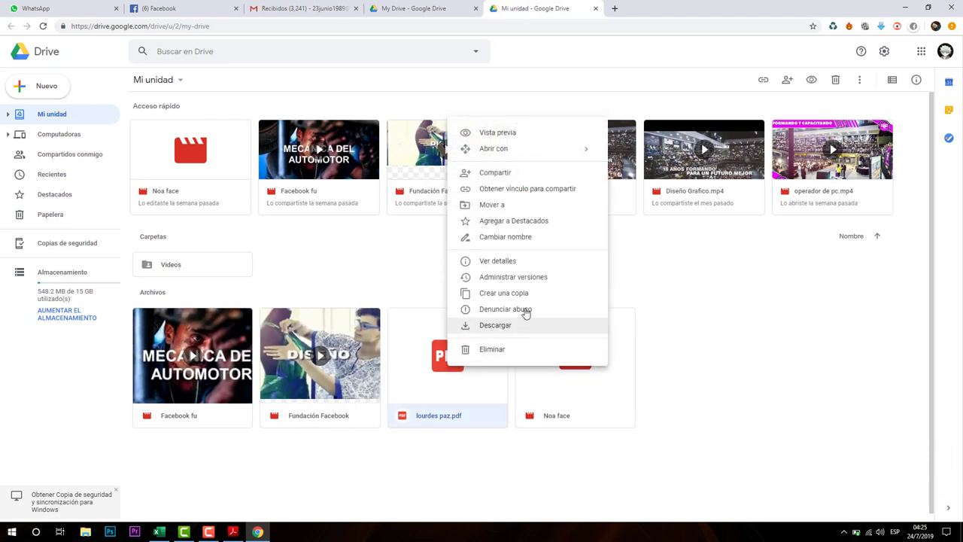
pyautogui.click(519, 193)
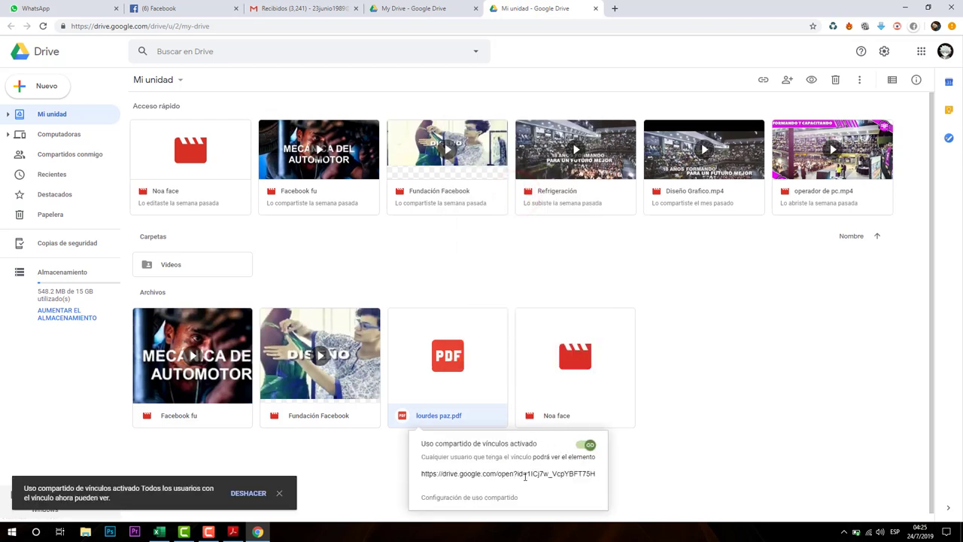
pyautogui.click(525, 476)
pyautogui.rightClick(521, 474)
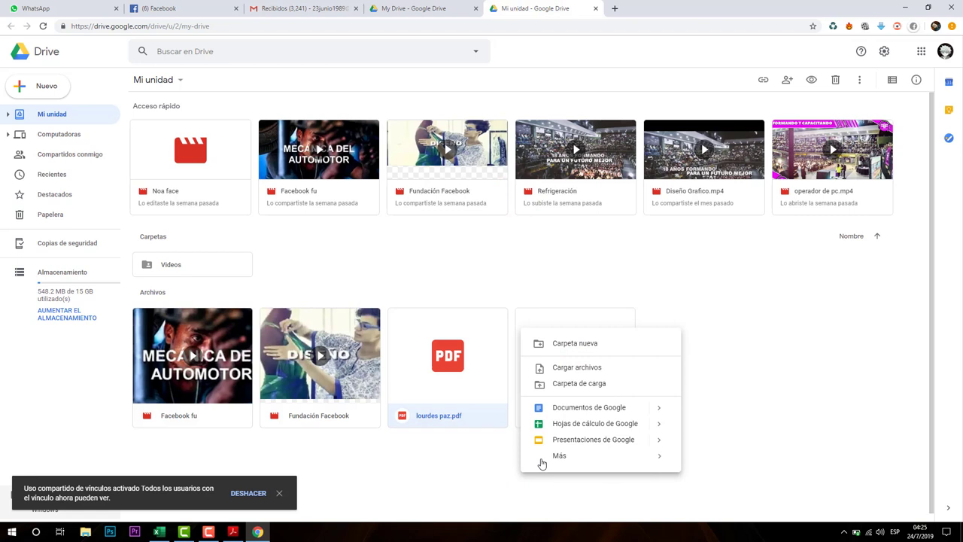
pyautogui.rightClick(472, 393)
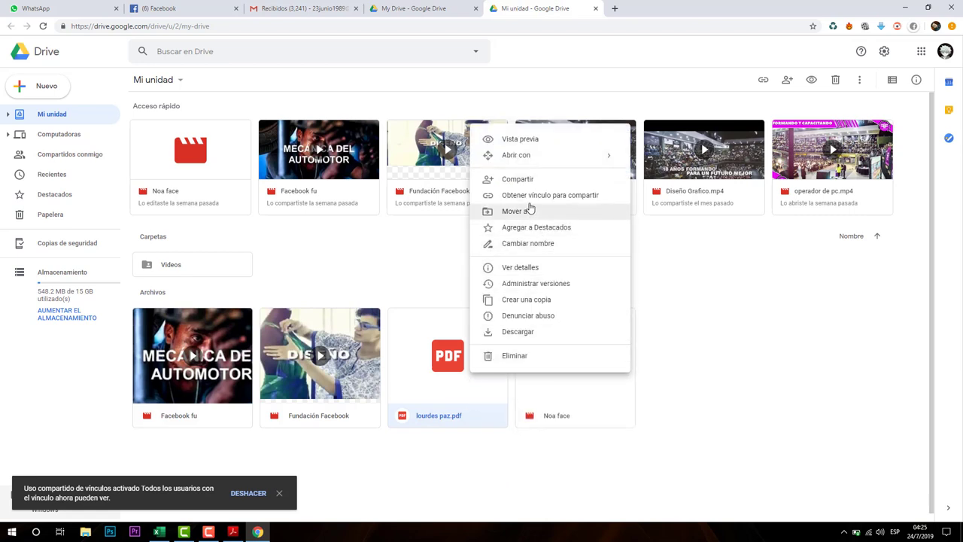
pyautogui.click(529, 195)
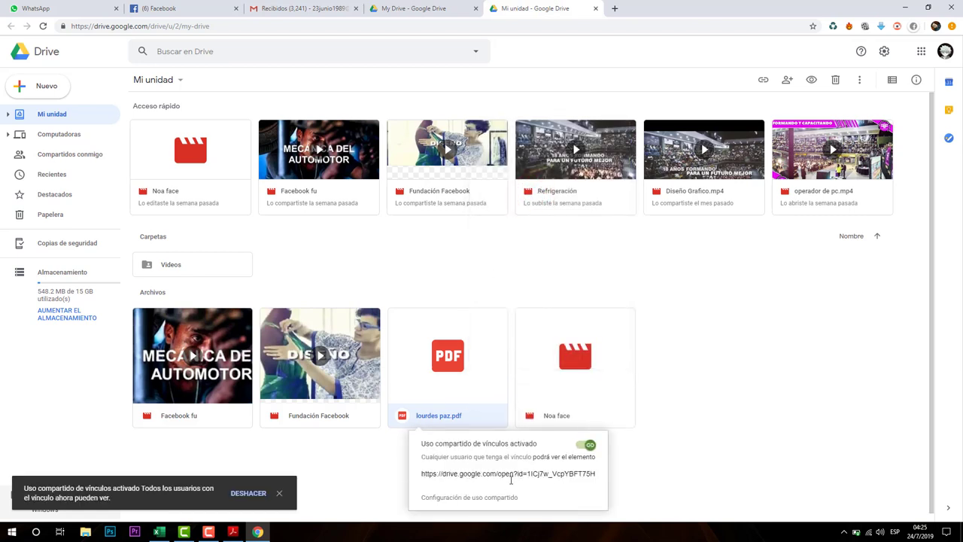
pyautogui.rightClick(509, 477)
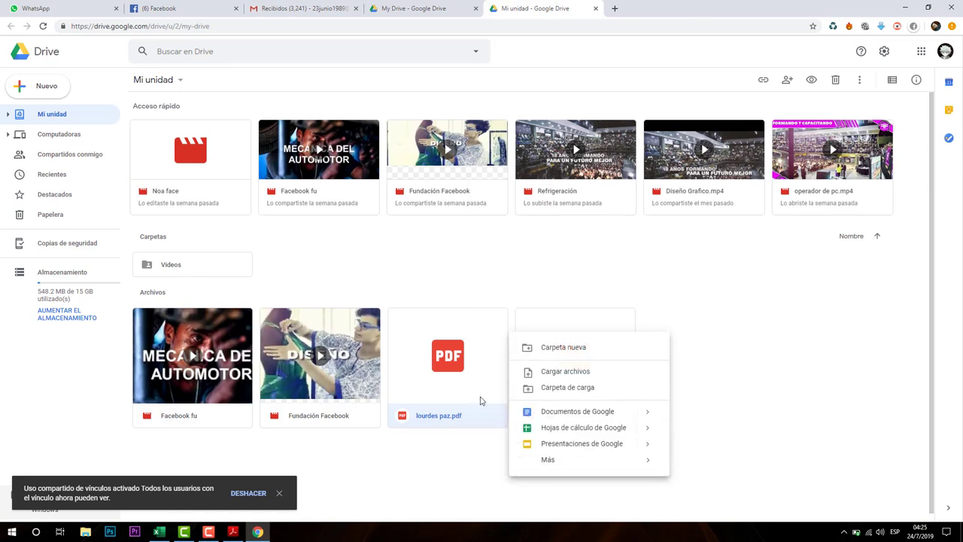
pyautogui.rightClick(461, 337)
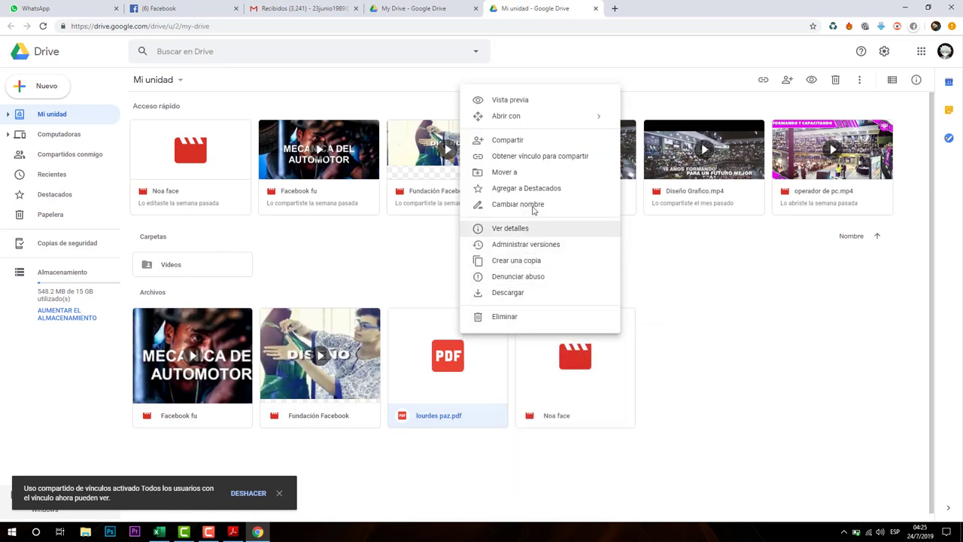
pyautogui.click(538, 160)
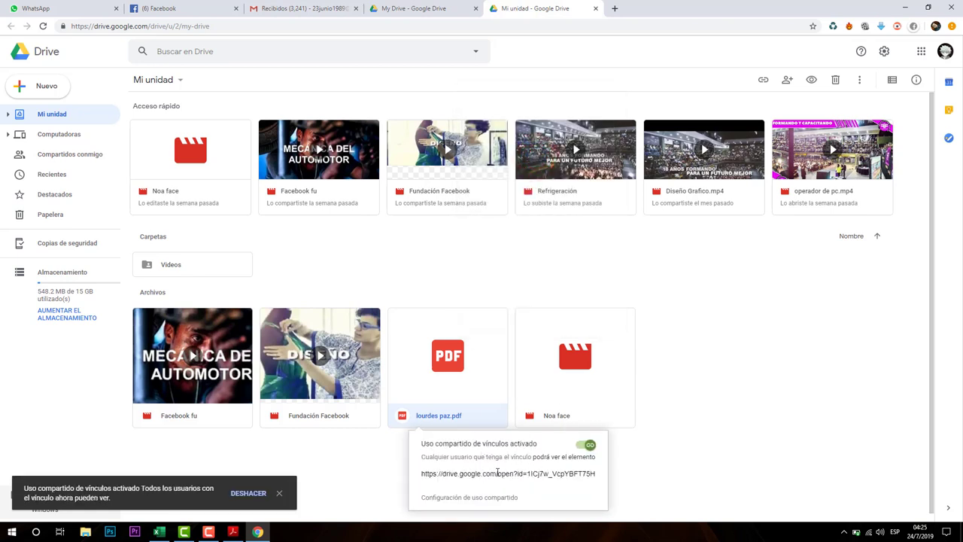
pyautogui.moveTo(422, 474); pyautogui.dragTo(438, 379)
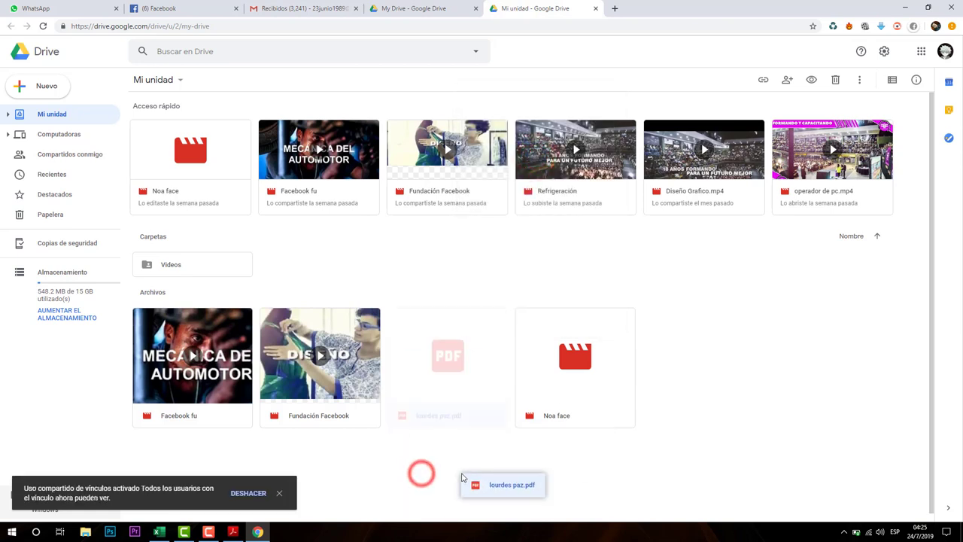
pyautogui.rightClick(442, 367)
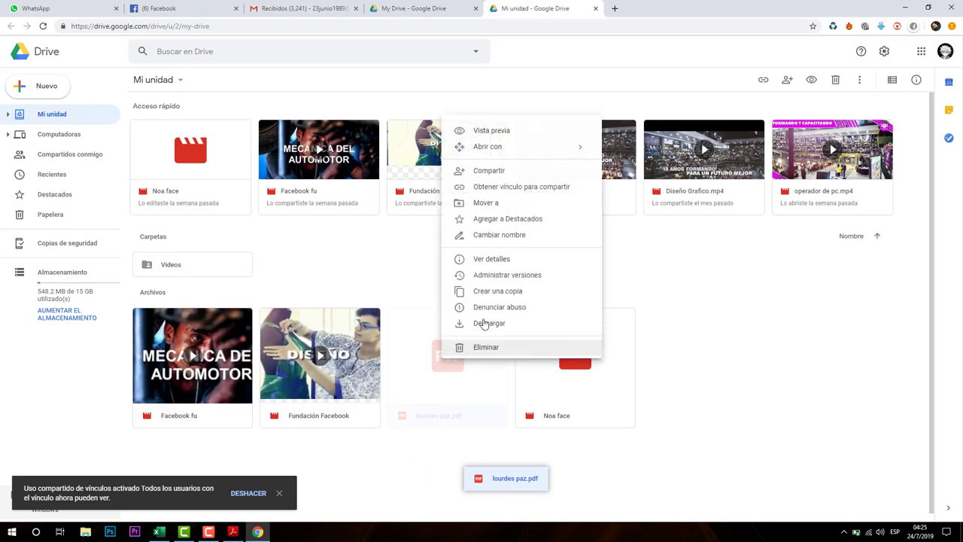
pyautogui.click(714, 234)
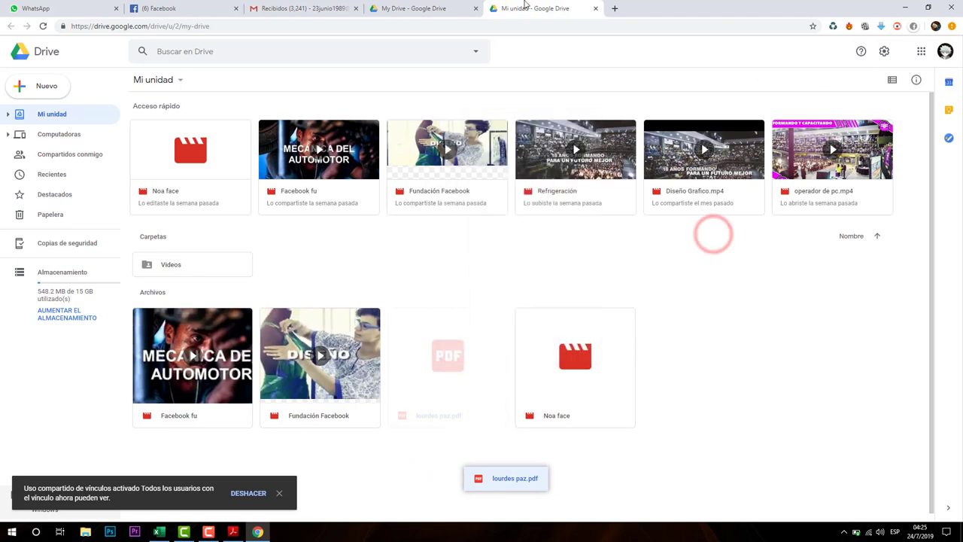